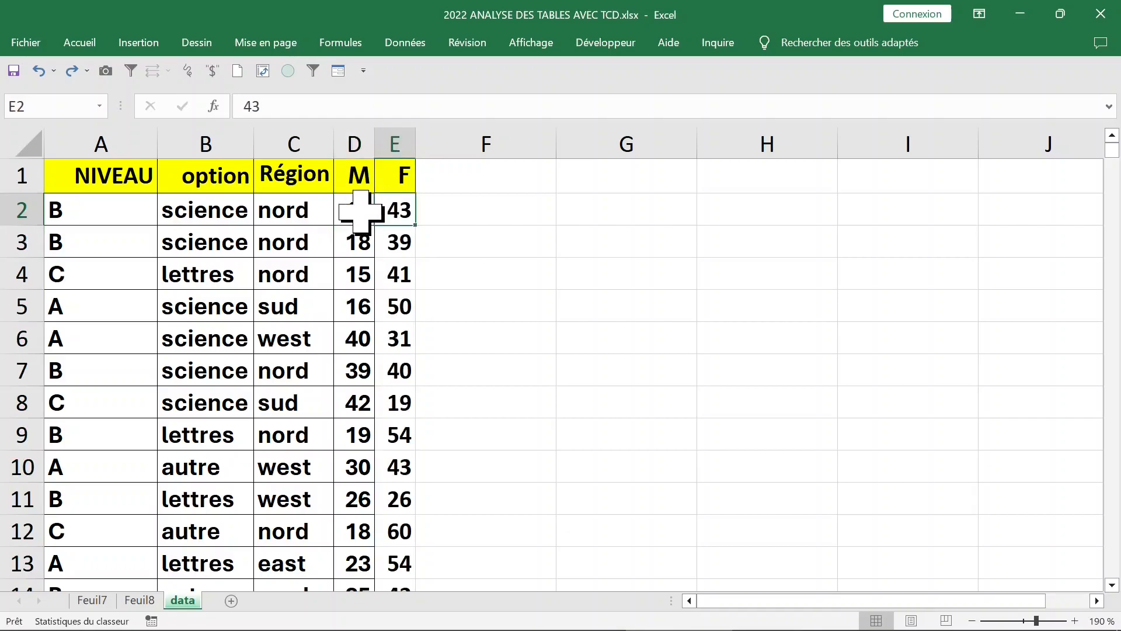
click(408, 214)
click(527, 211)
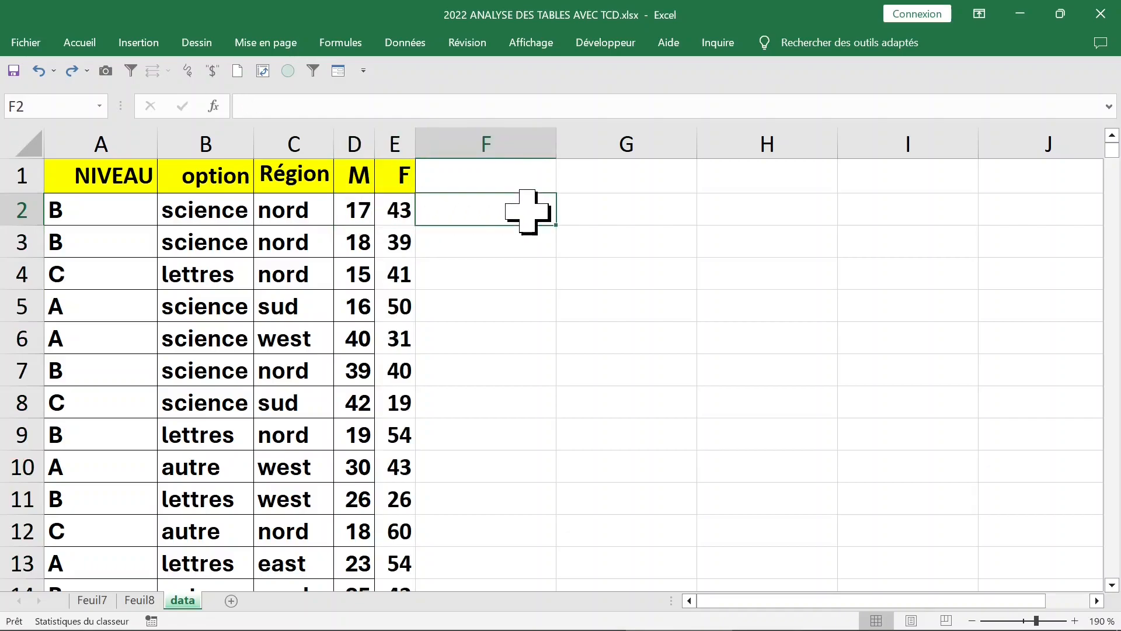
text(+ALEA)
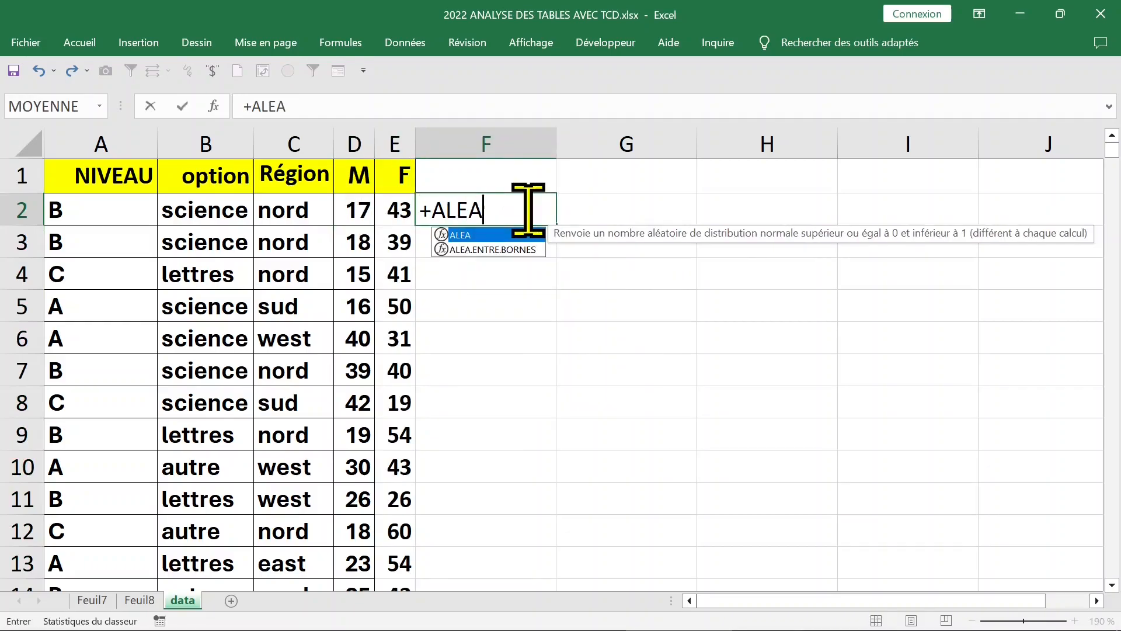
key(Down)
key(Tab)
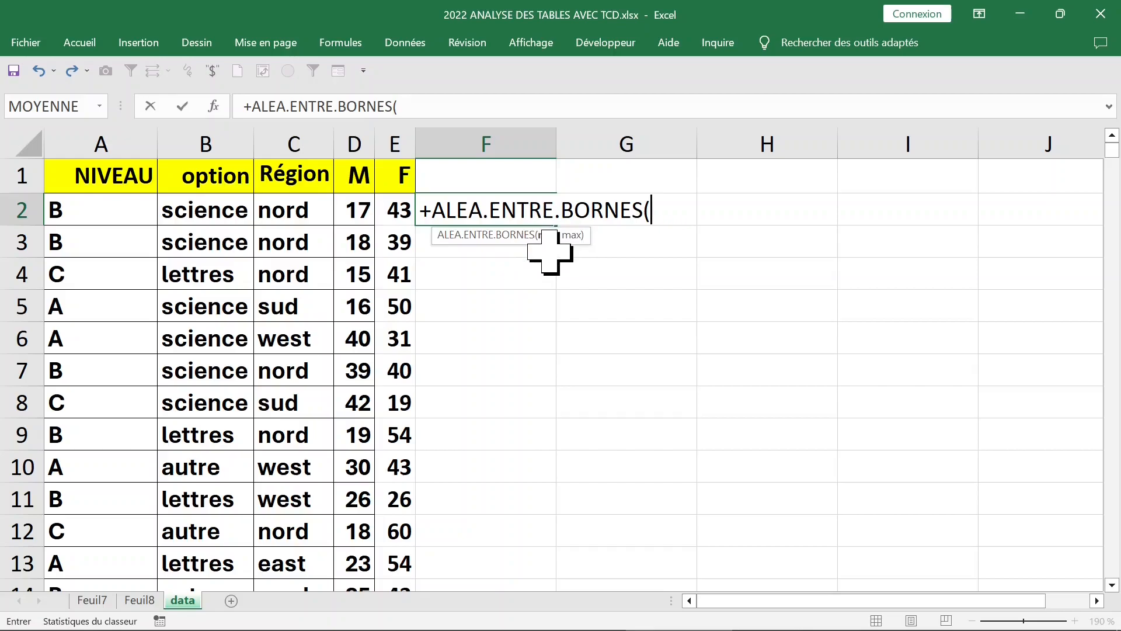
key(Escape)
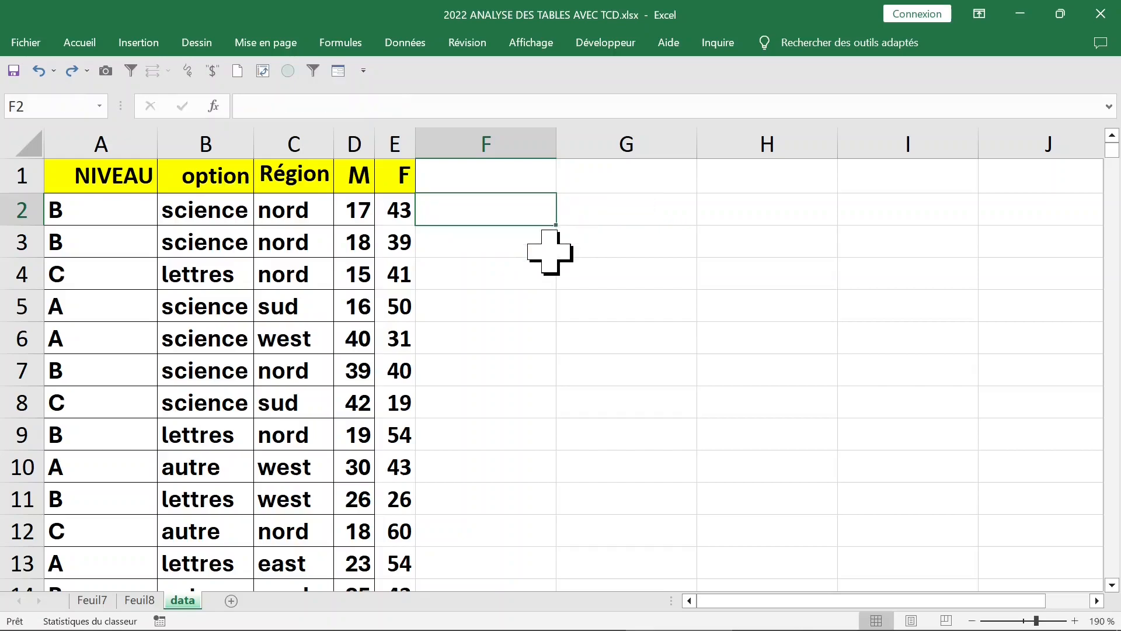
Create a pivot table from the data range A1:E484 on a new worksheet
click(164, 211)
click(100, 212)
click(275, 212)
click(165, 212)
click(261, 219)
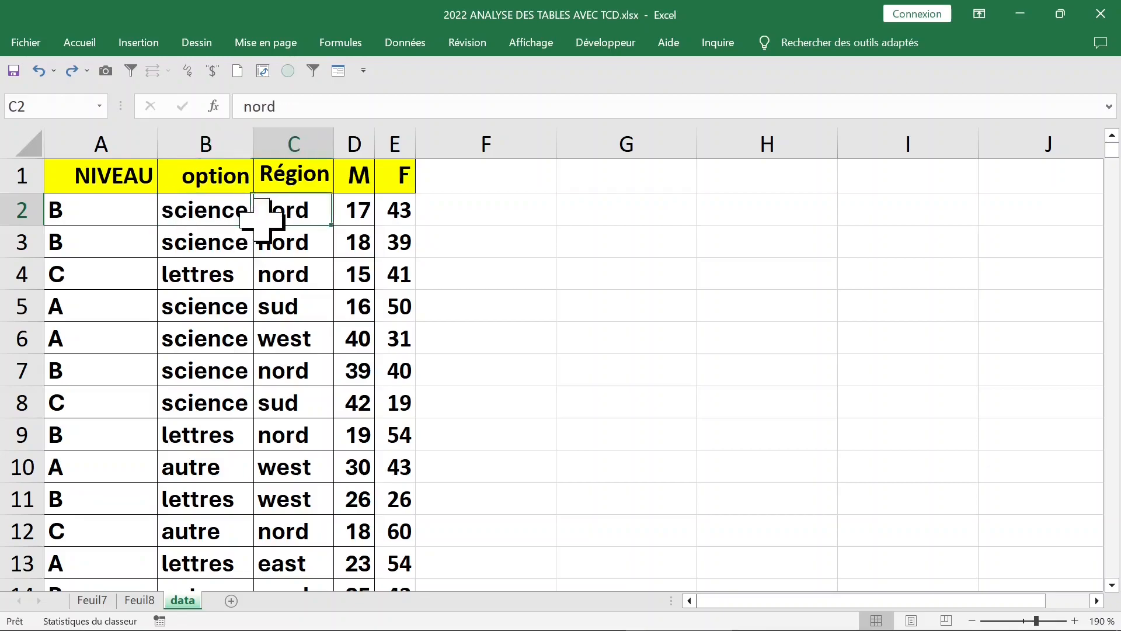
click(139, 45)
click(44, 79)
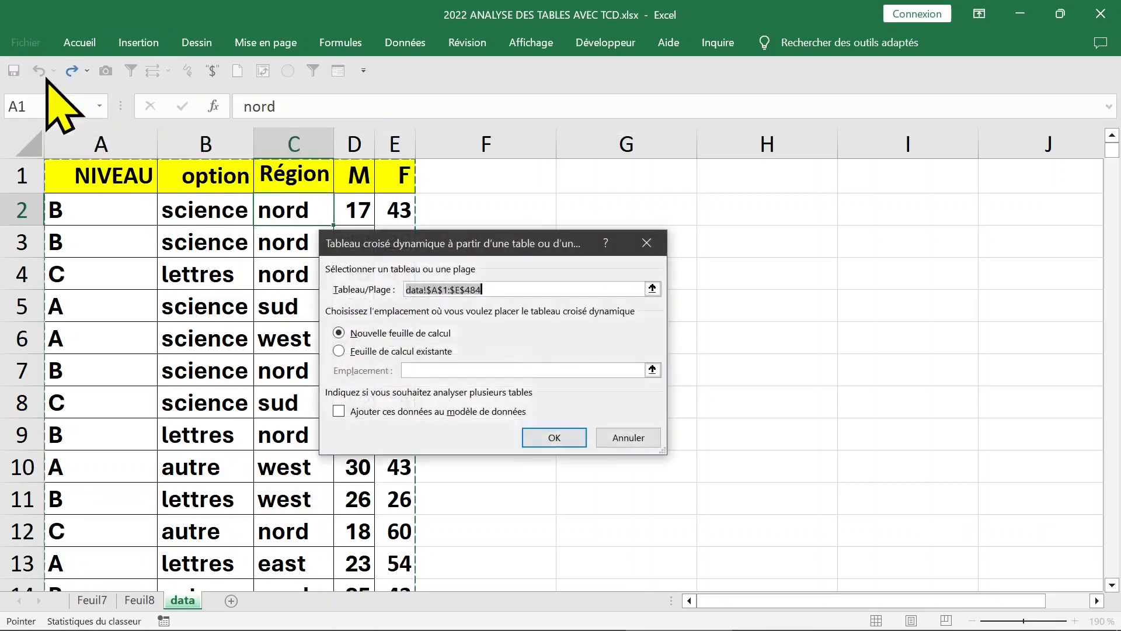
click(568, 442)
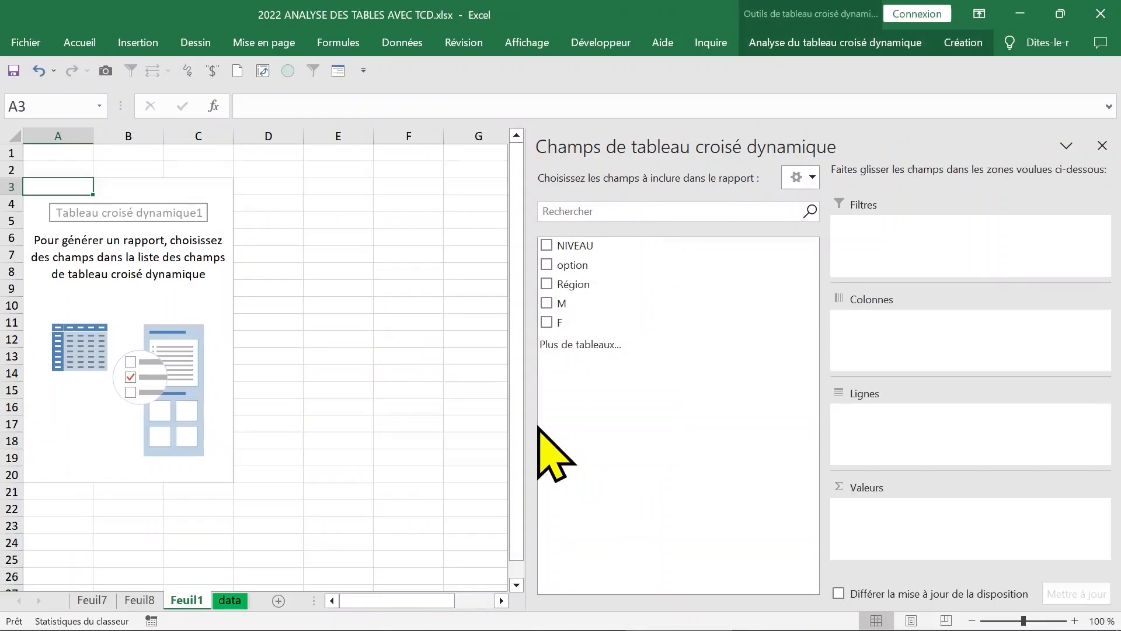
Rename the new pivot table sheet as TCD01
double_click(187, 601)
text(TCD01)
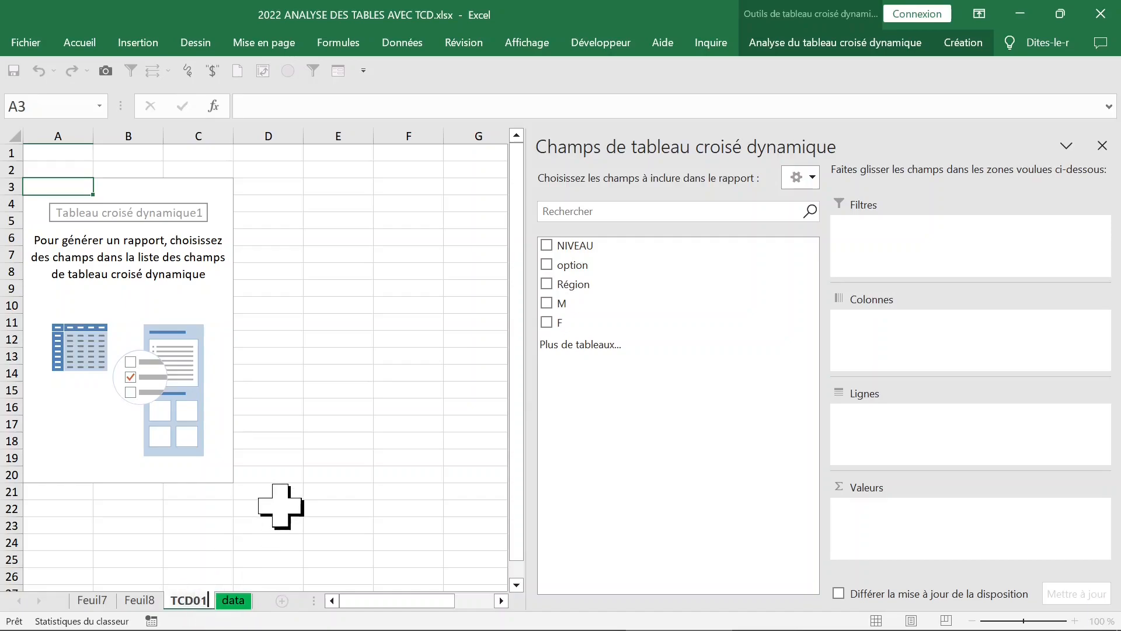
click(143, 340)
Add NIVEAU to the pivot table as both the row field and a count value, and close the field list
click(107, 276)
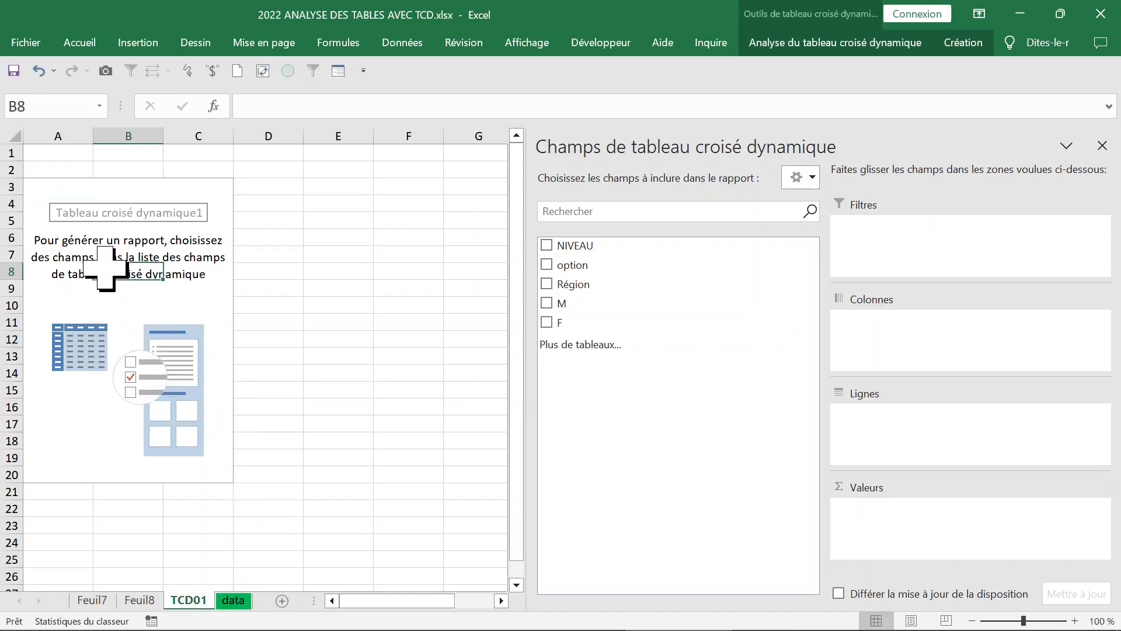
click(546, 246)
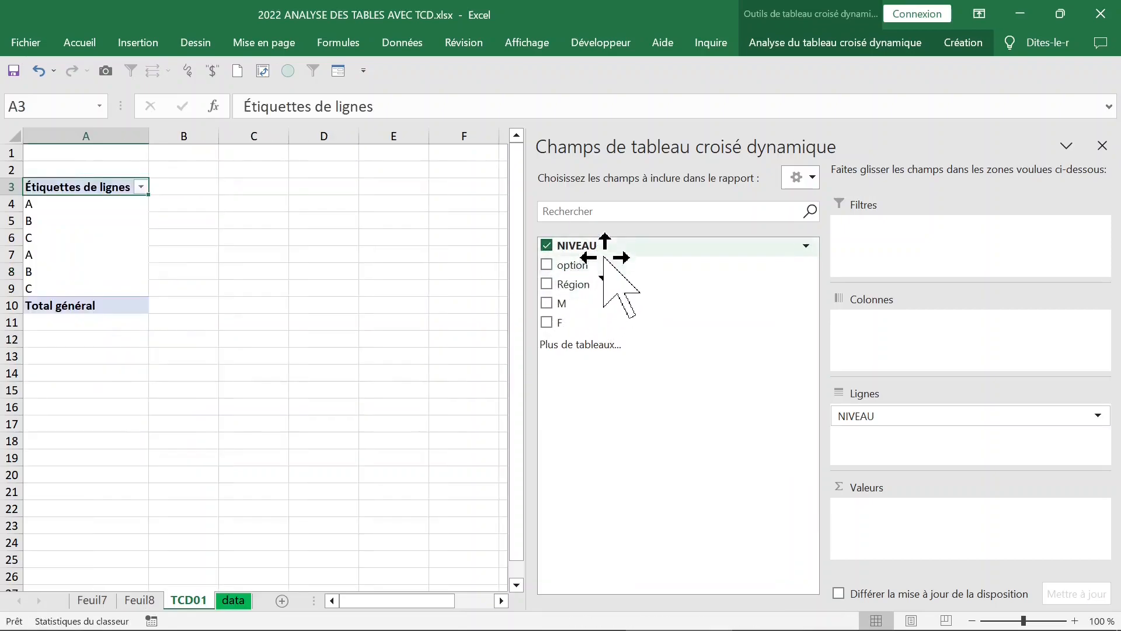
drag(604, 252, 921, 523)
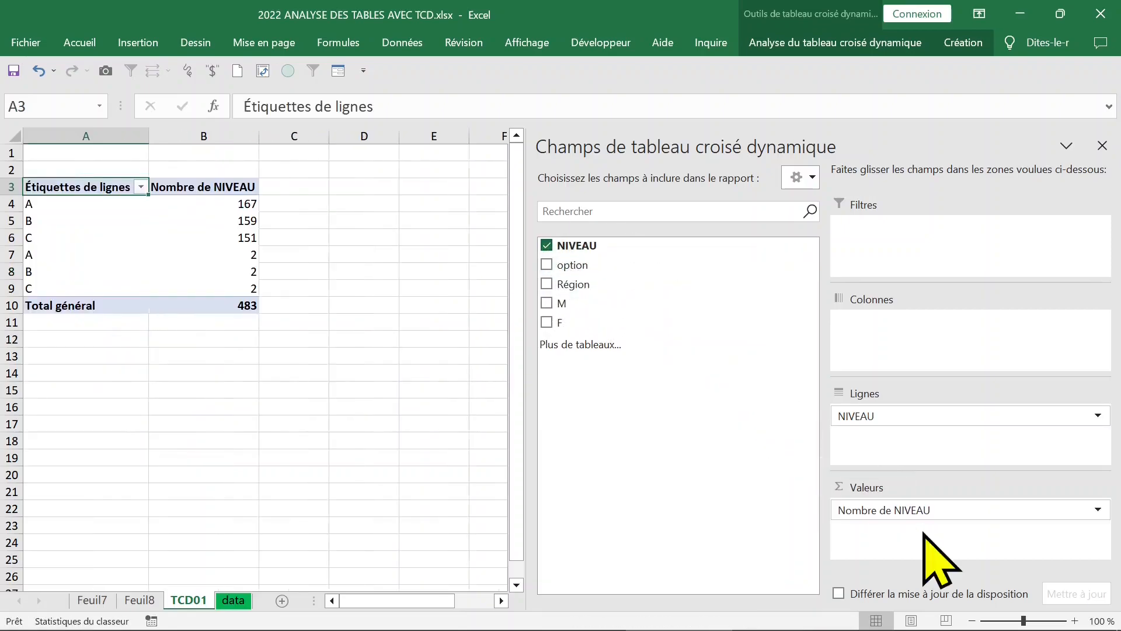
click(1102, 146)
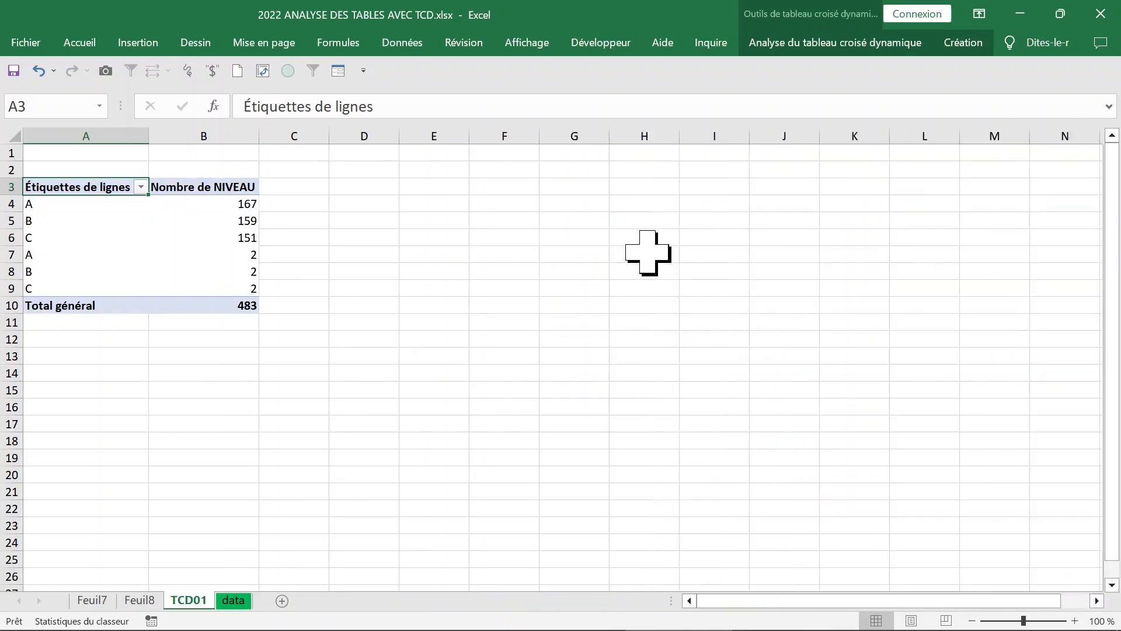
Examine the NIVEAU row labels in A4:A9 of the pivot table for repeated entries
click(71, 237)
click(52, 202)
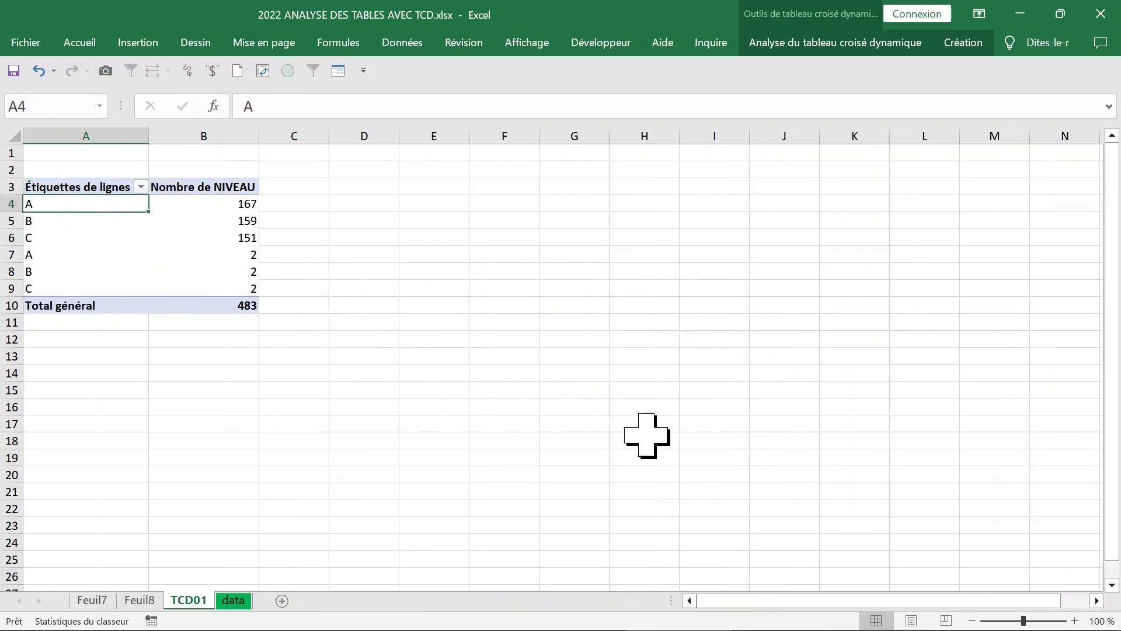
click(1045, 620)
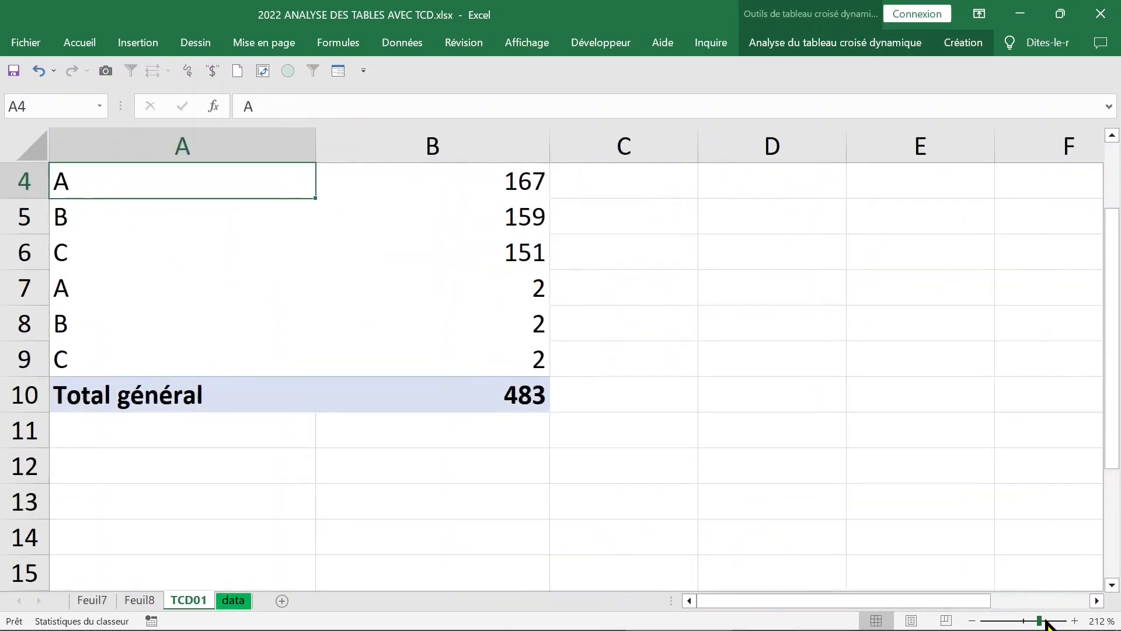
scroll(642, 438, up, 1)
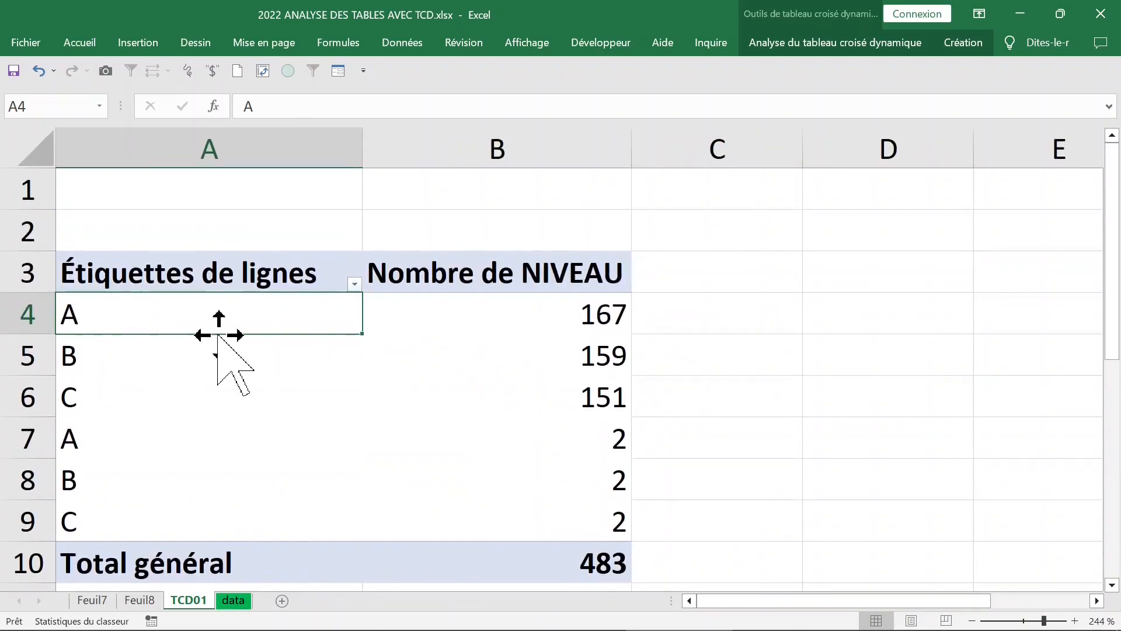
click(119, 359)
click(111, 393)
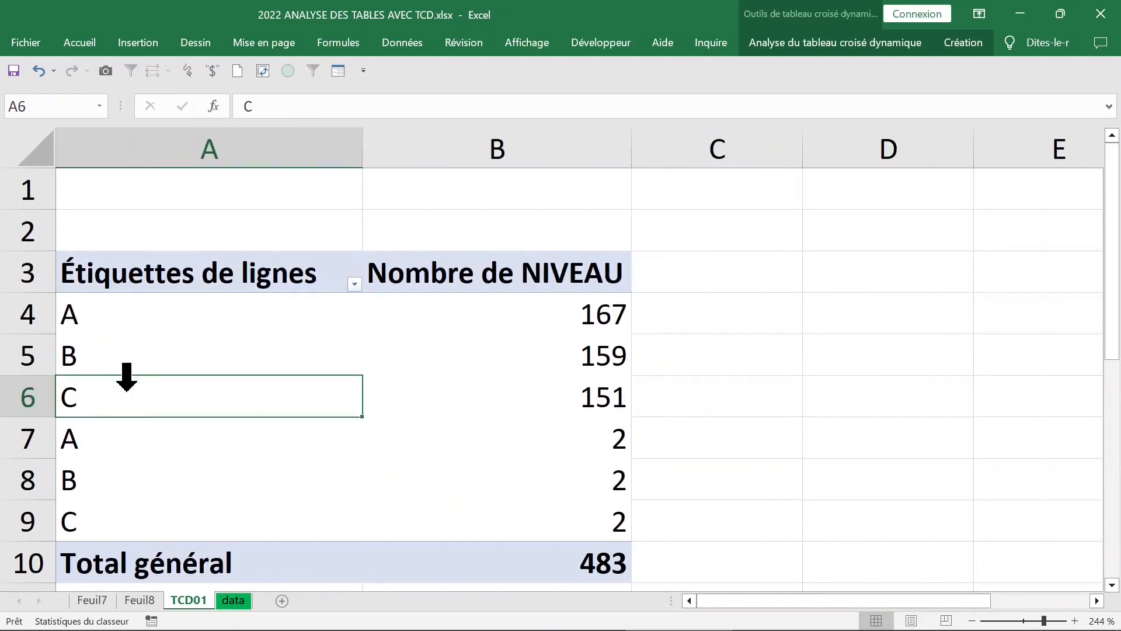
click(121, 446)
click(121, 482)
click(121, 506)
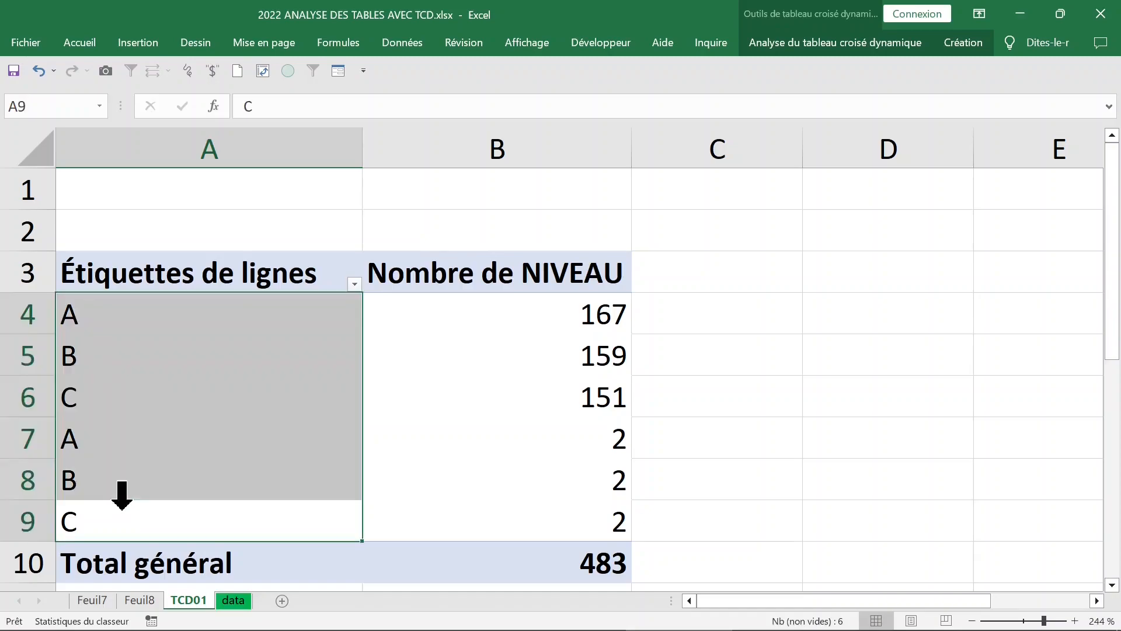
click(142, 470)
click(759, 324)
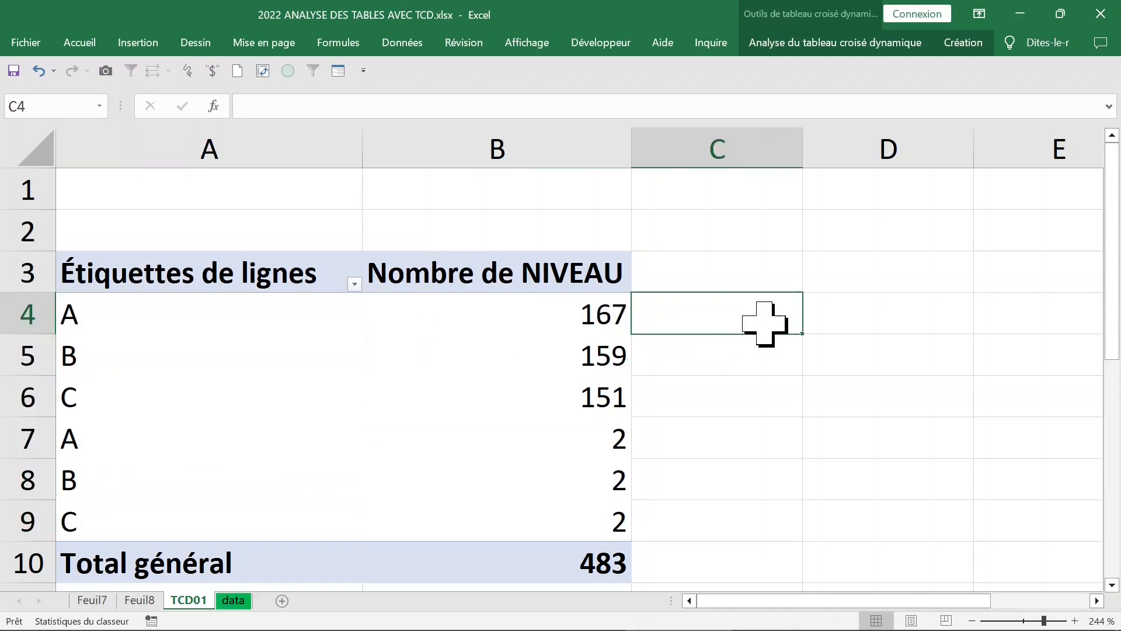
Enter the formula +NBCAR(A4) in C4 and fill it down to C10 to count each label's characters
click(851, 318)
click(739, 316)
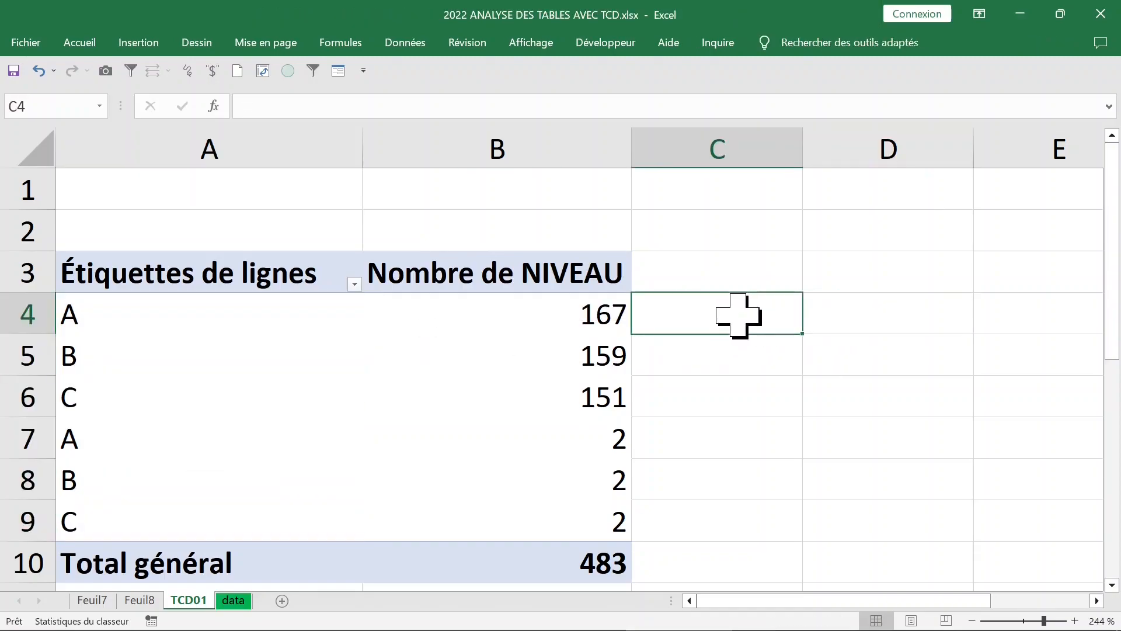
text(+NBCAR()
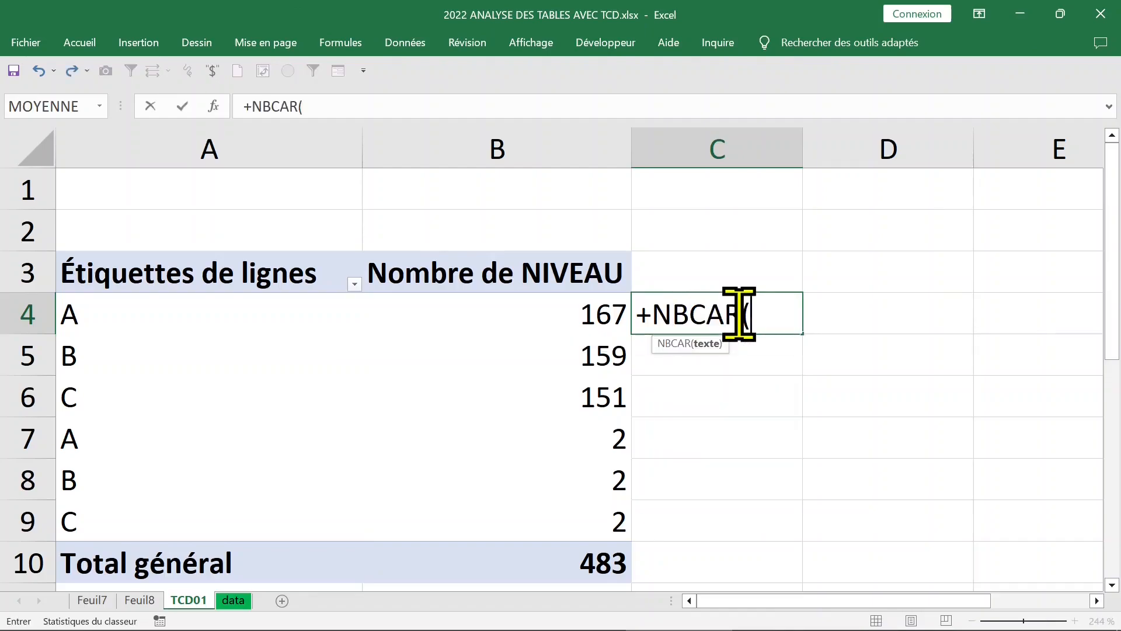
text(A4)
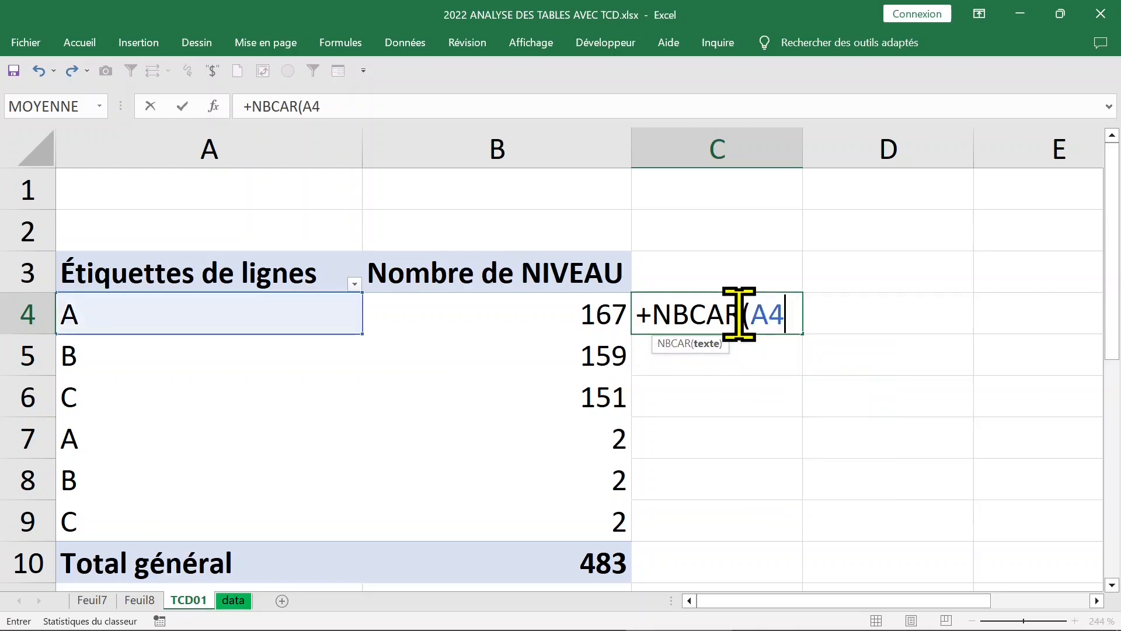
key(Return)
click(740, 312)
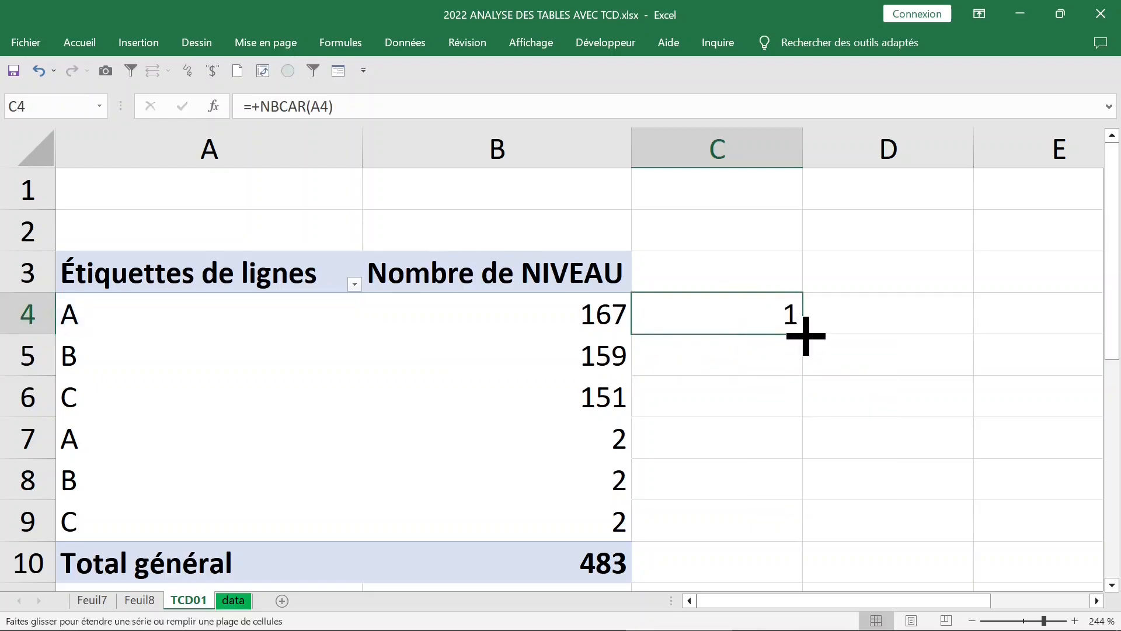
double_click(803, 334)
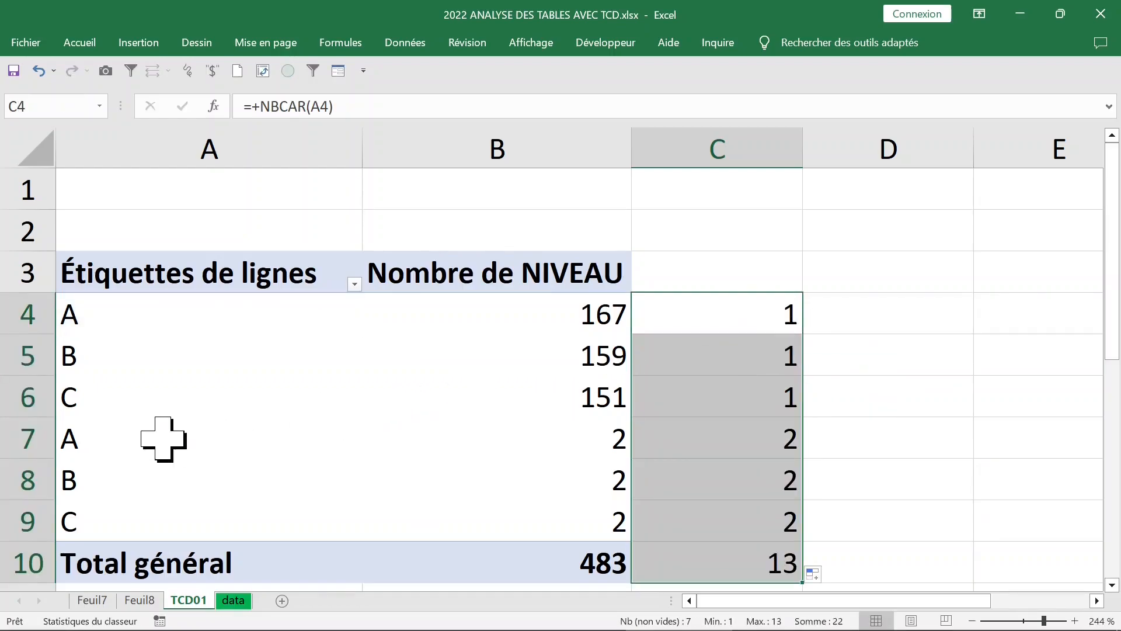
Compare the labels in A7:A9 with their character counts and inspect the text of A7 for extra characters
click(133, 447)
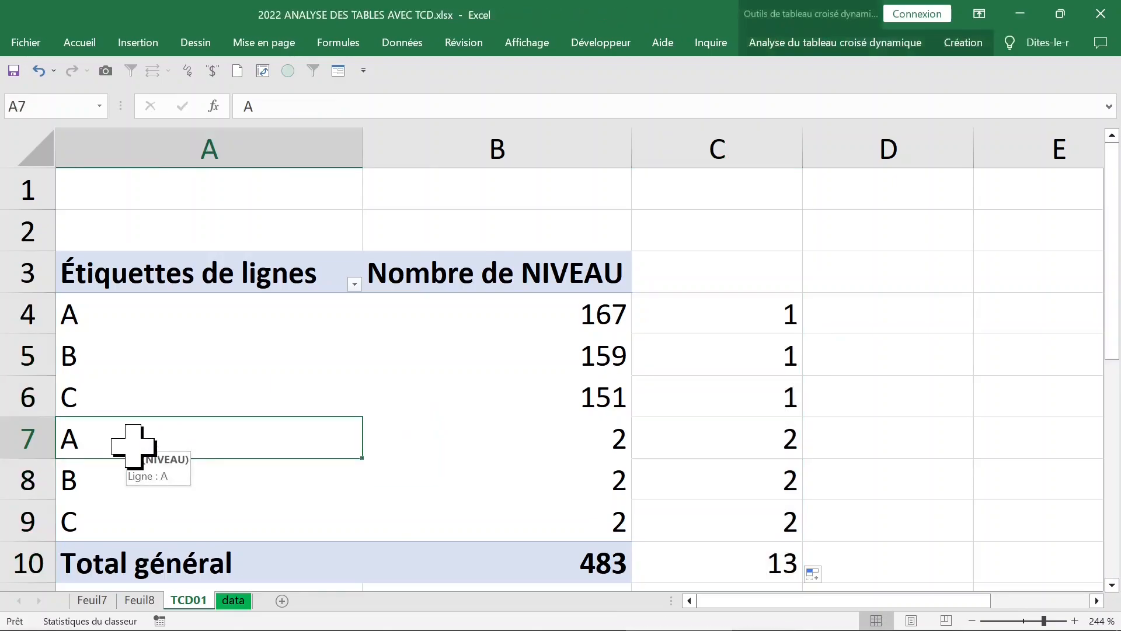
click(123, 477)
click(136, 448)
click(137, 483)
click(134, 499)
click(748, 452)
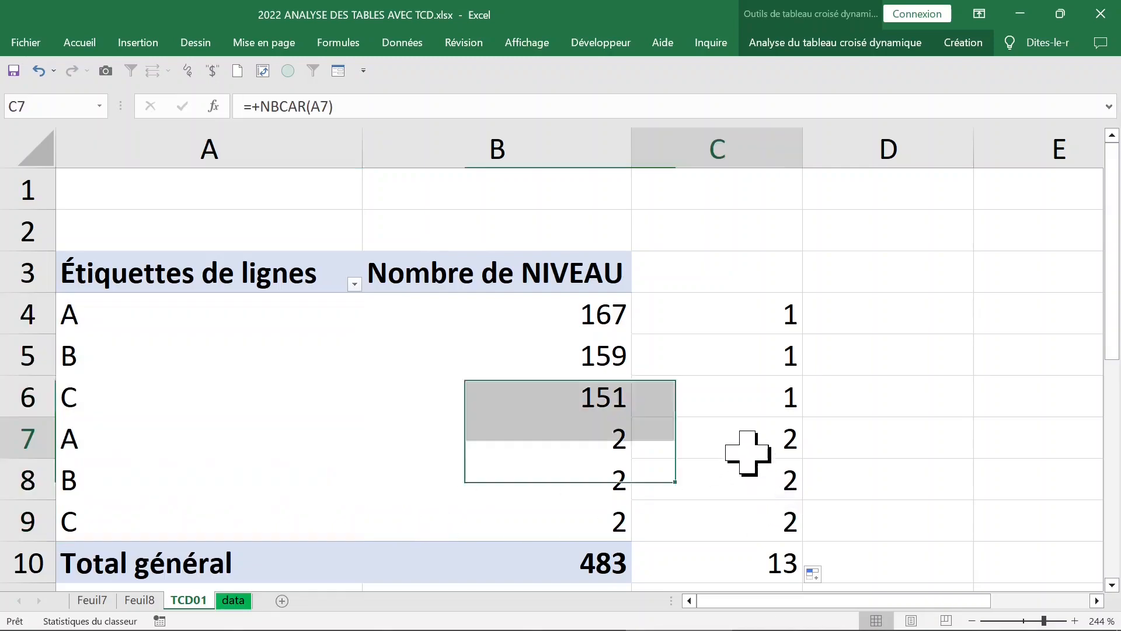
click(209, 455)
click(168, 445)
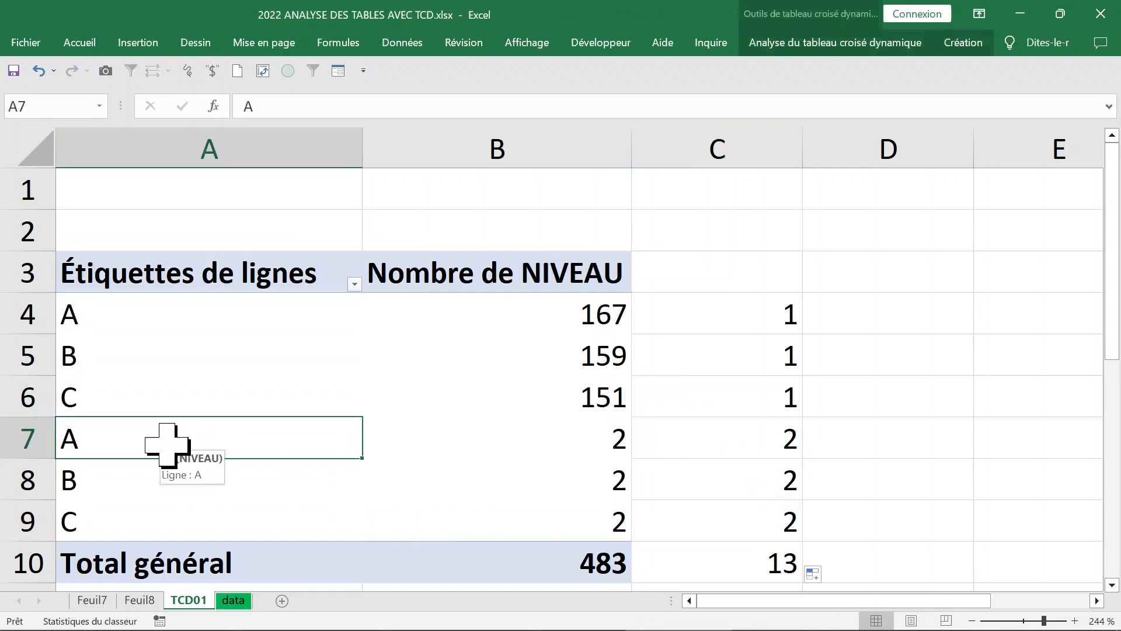
click(324, 110)
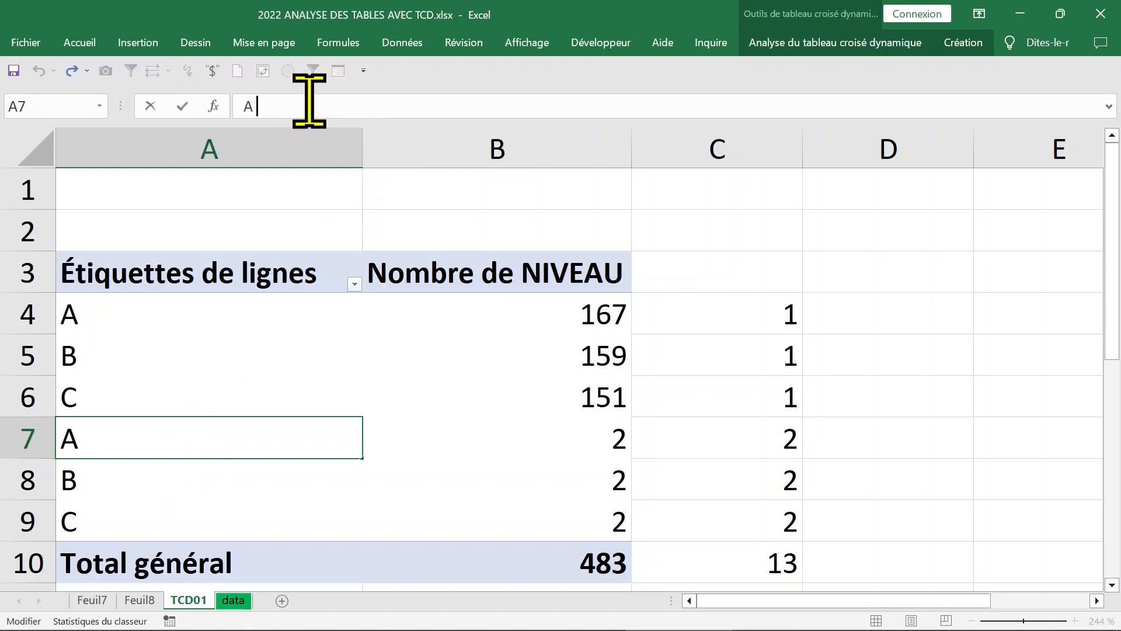
drag(252, 104, 262, 104)
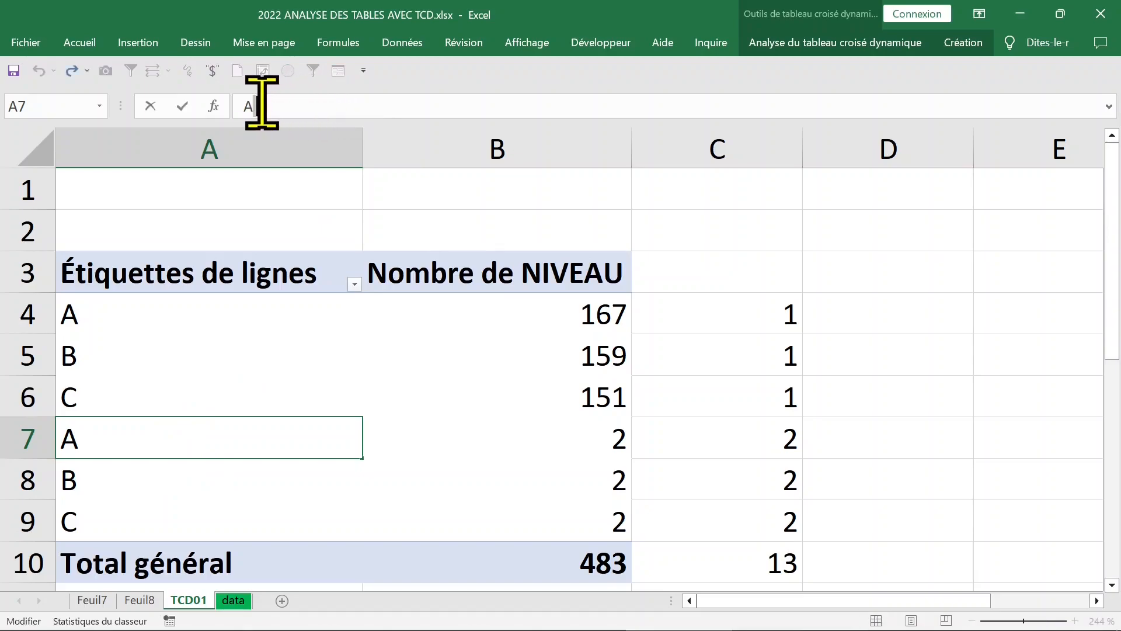
click(276, 104)
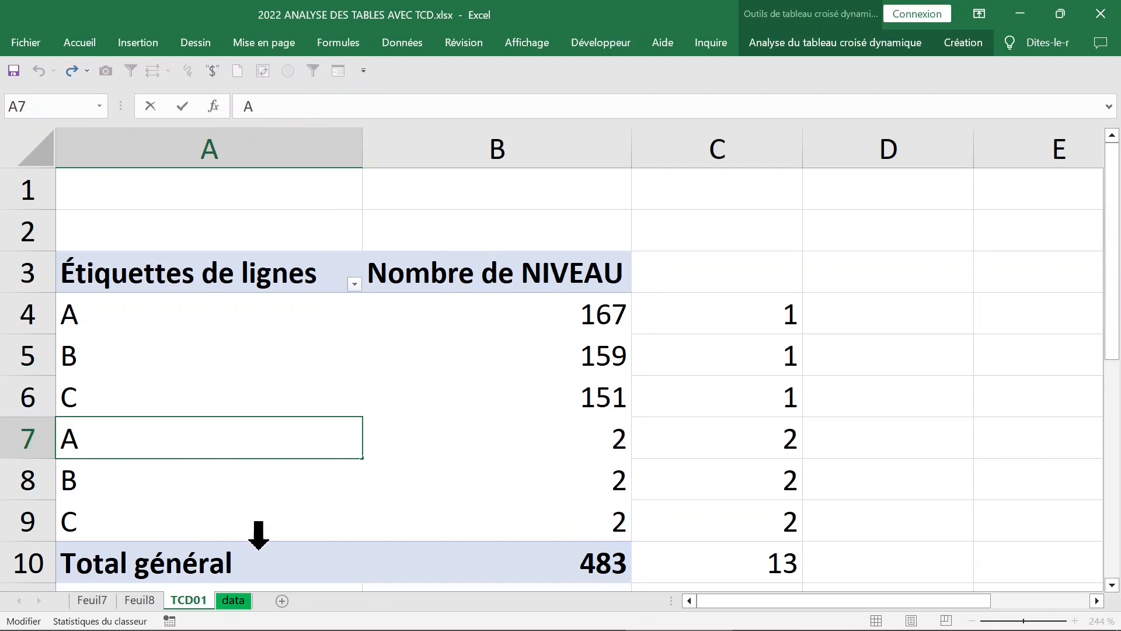
Add the column header NIVEAU(2) in cell F1 of the data sheet
click(233, 600)
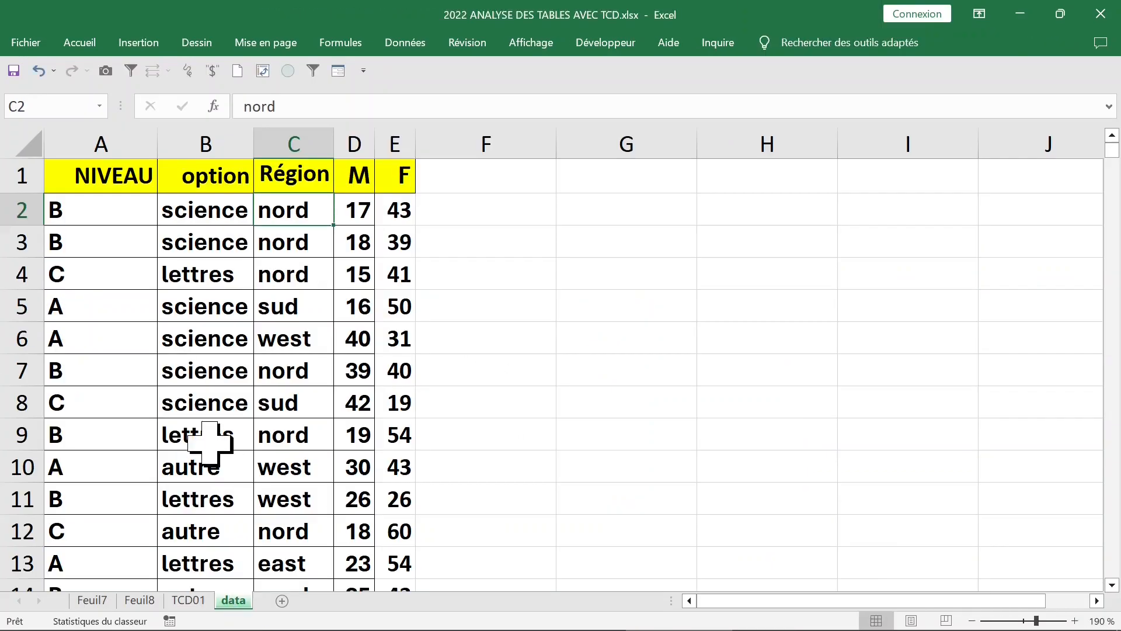
click(88, 243)
click(148, 215)
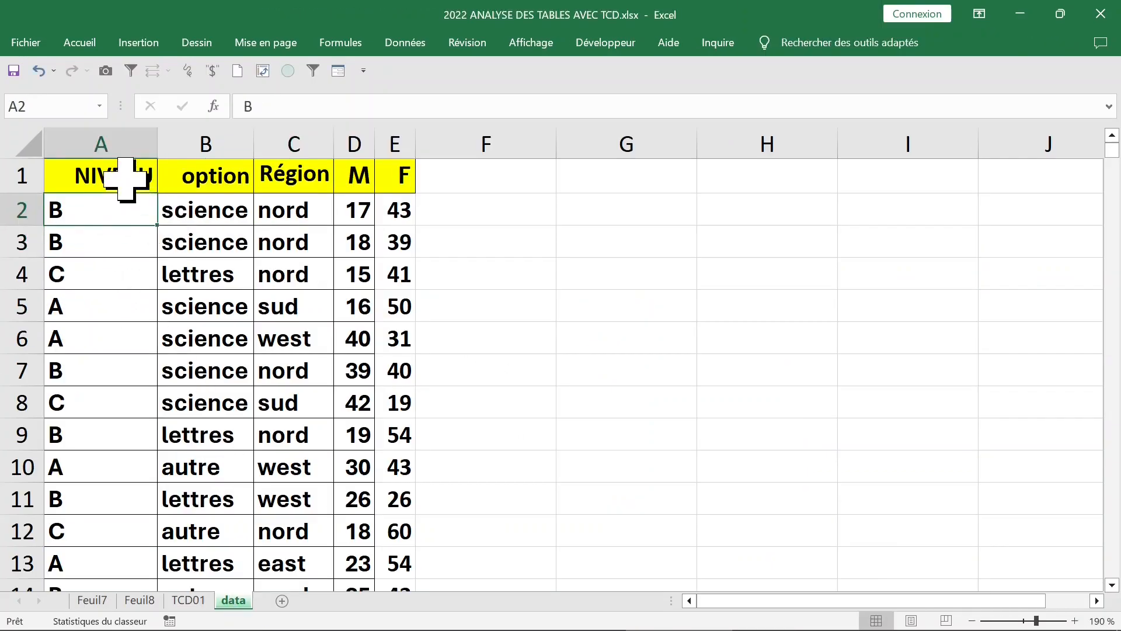
click(119, 178)
click(520, 190)
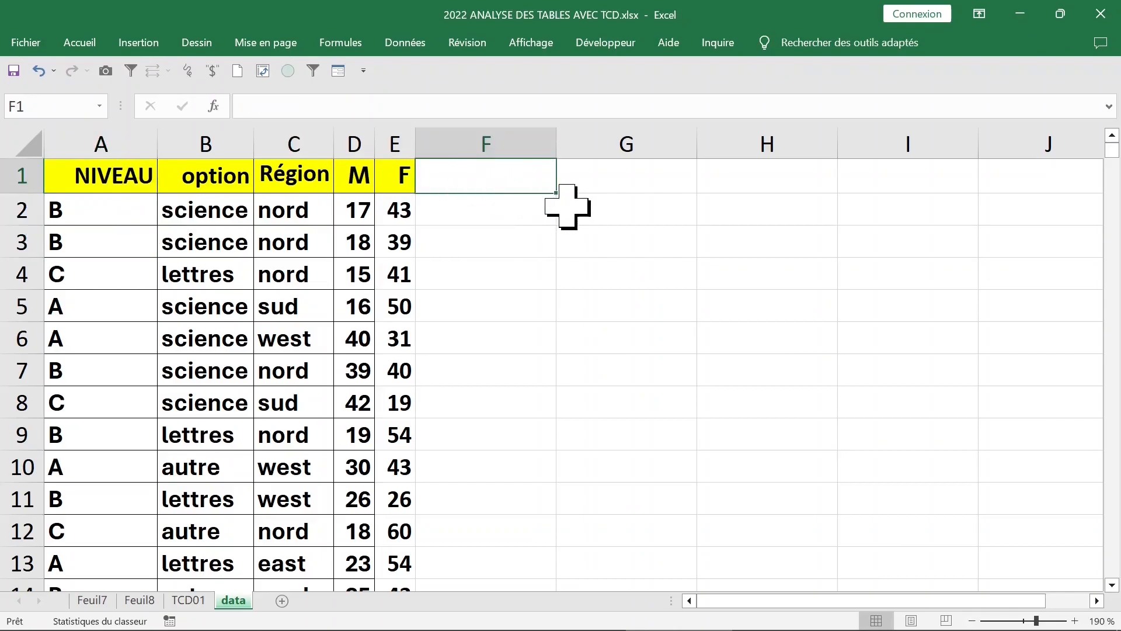
text(NI)
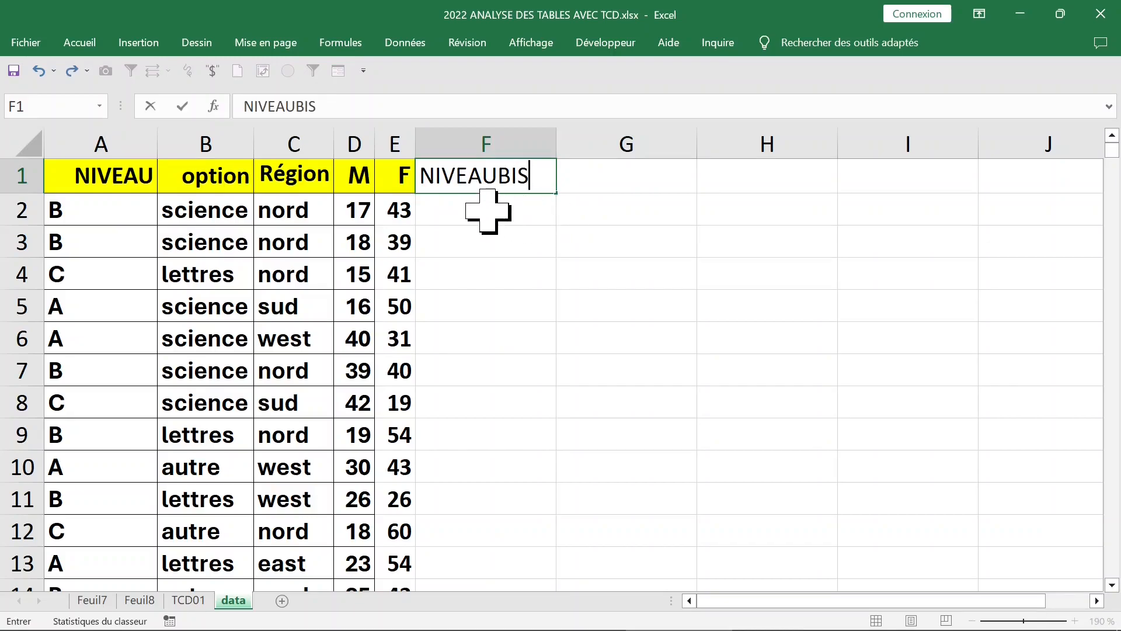
text(VEAUBIS)
click(499, 175)
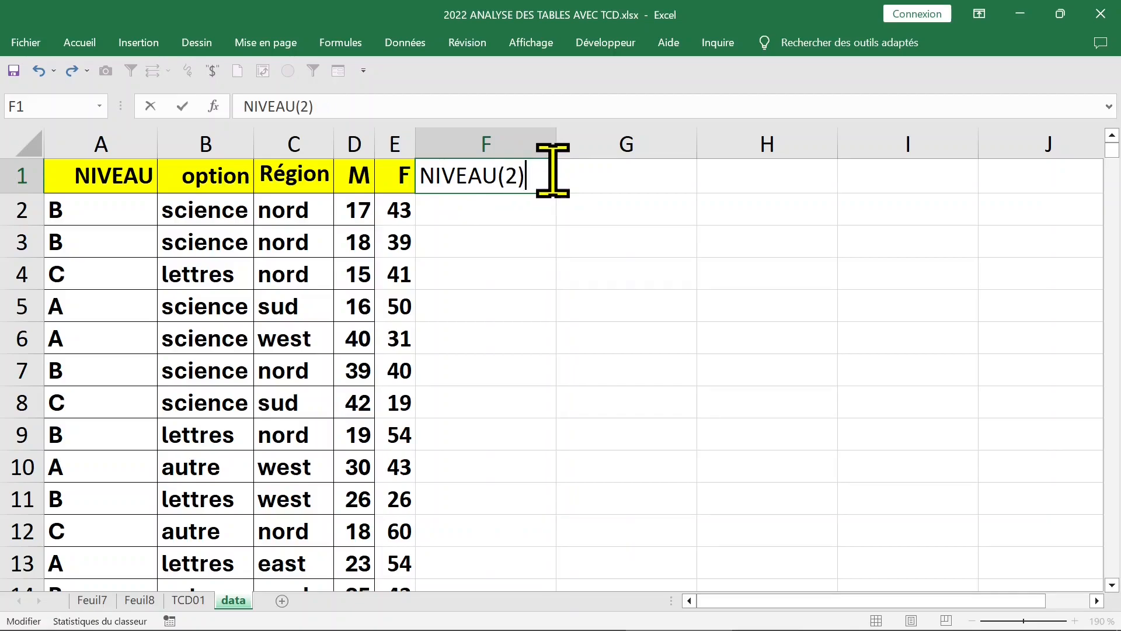
click(488, 213)
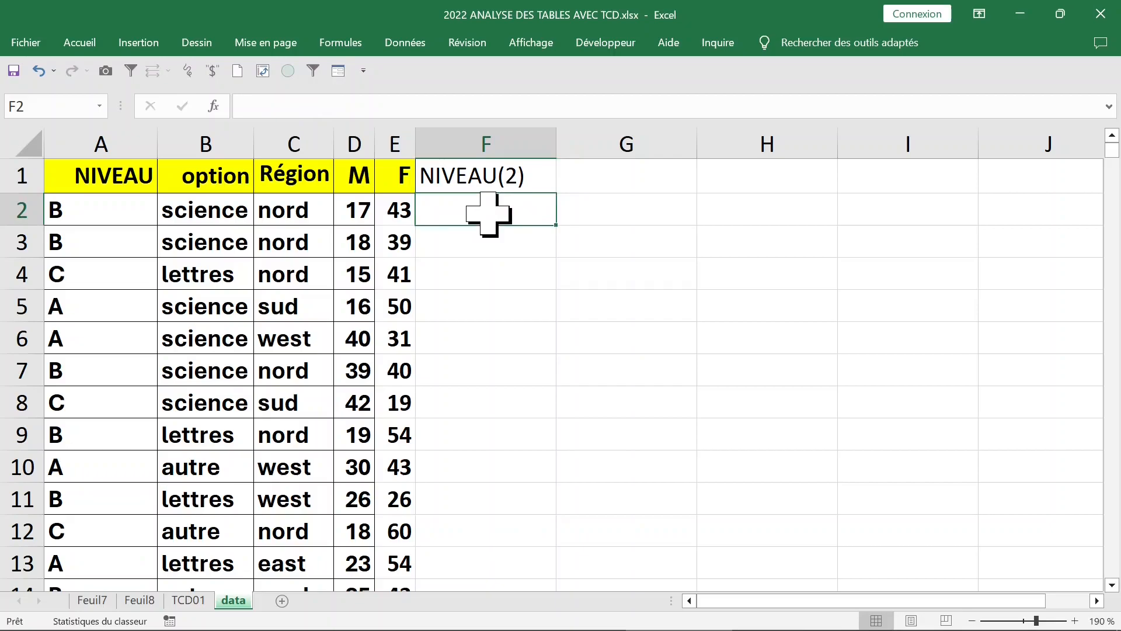
Enter =SUPPRESPACE(A2) in F2 of the data sheet and fill it down the whole NIVEAU(2) column
text(=)
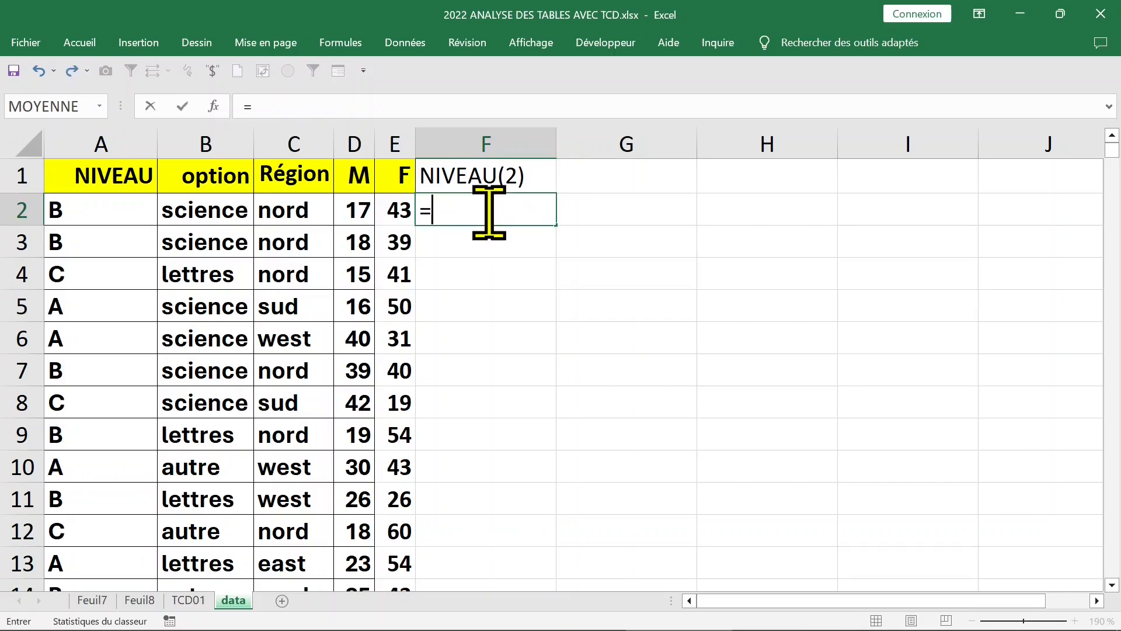
text(nb)
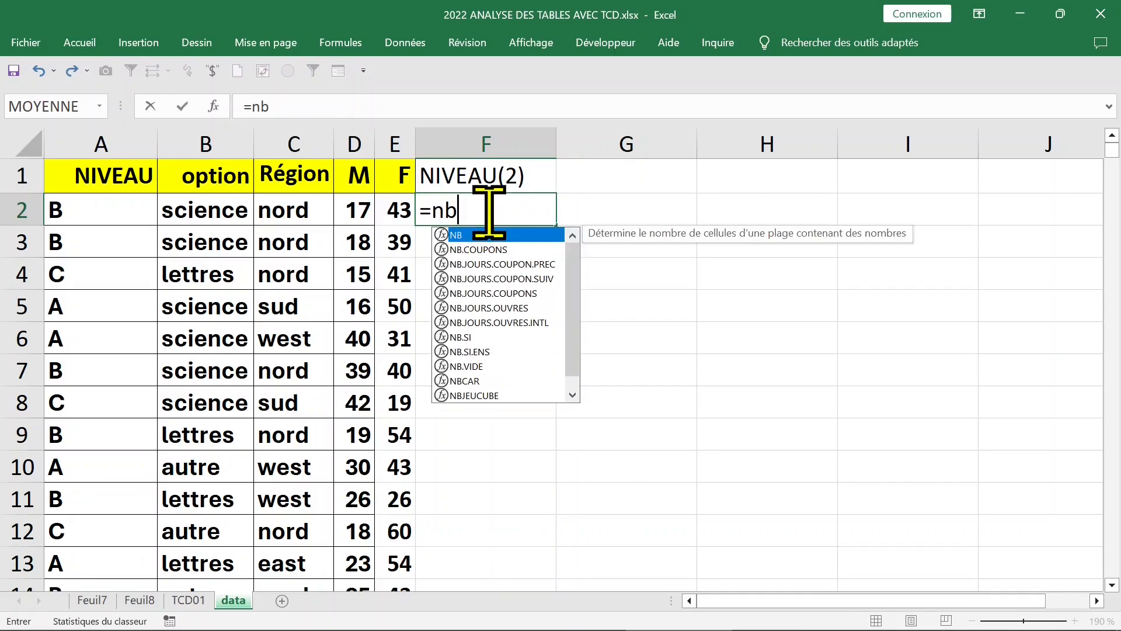
key(BackSpace)
key(BackSpace)
text(supp)
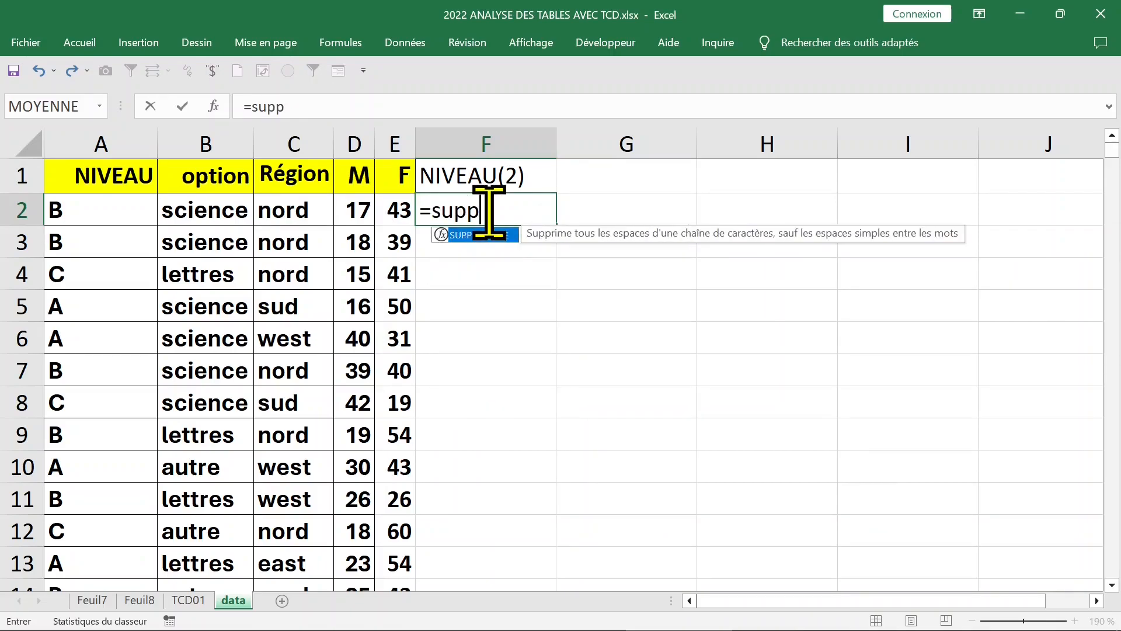
key(Tab)
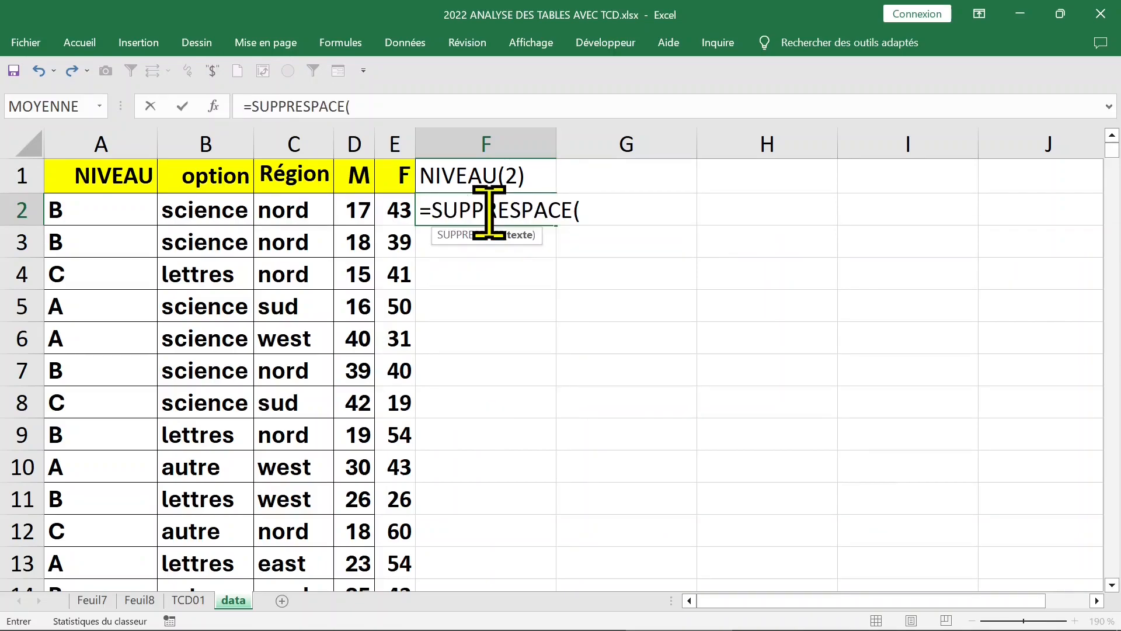
click(73, 213)
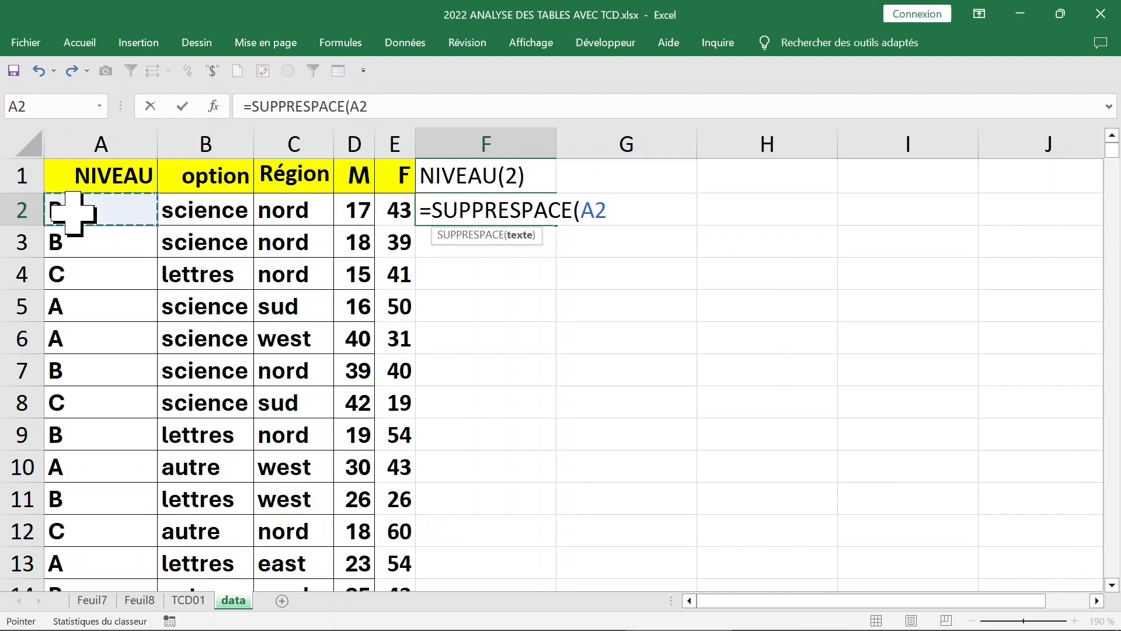
key(Return)
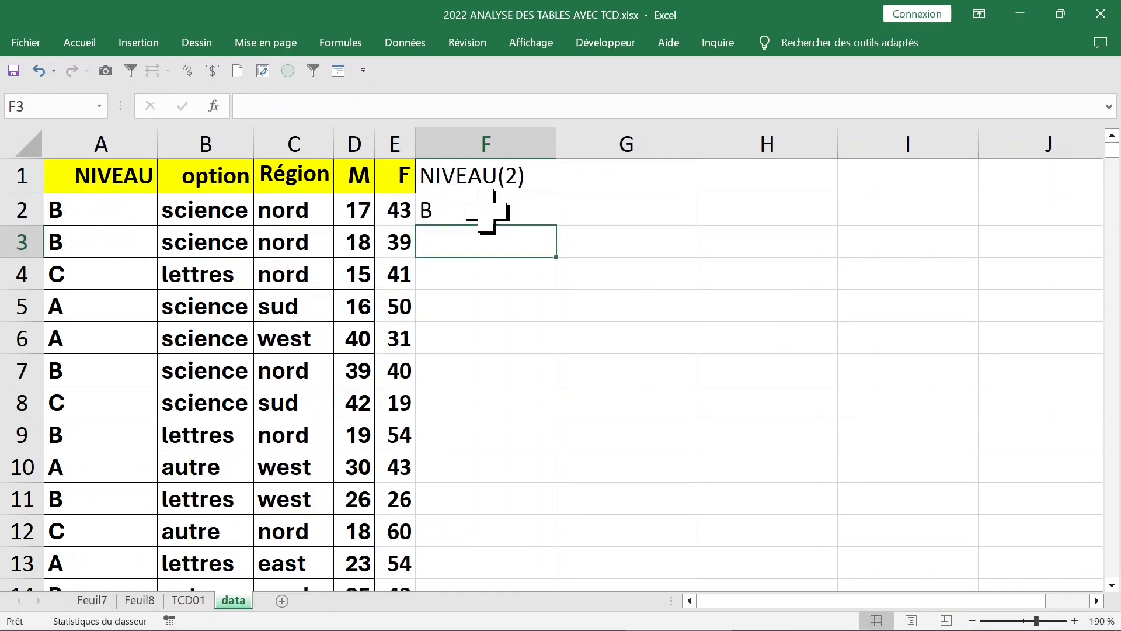
click(496, 214)
double_click(556, 225)
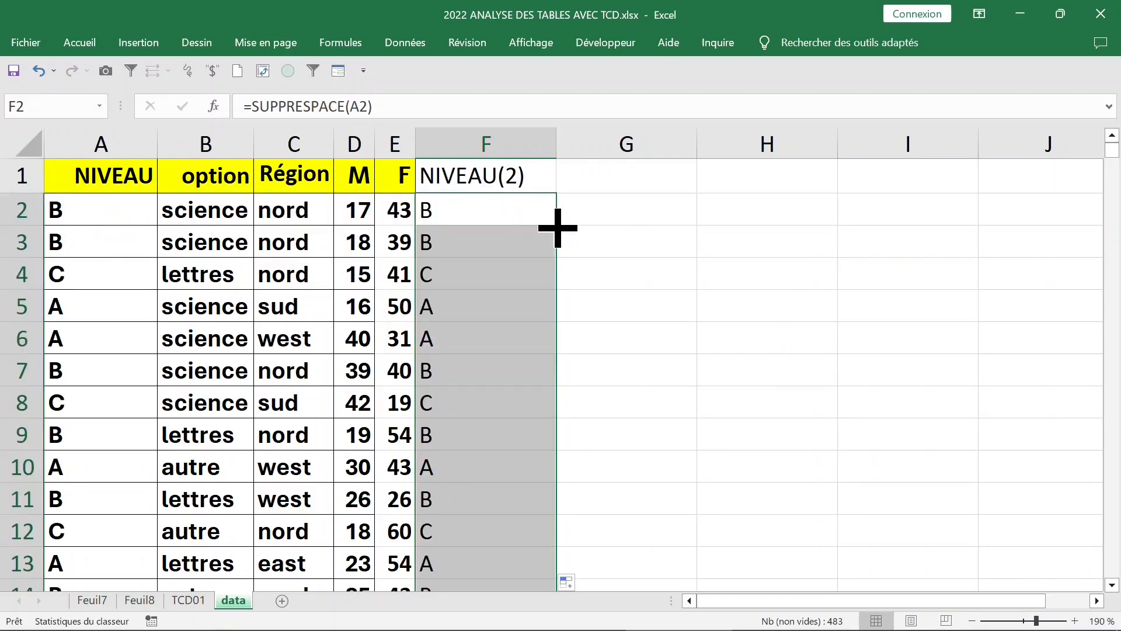
click(178, 216)
click(195, 178)
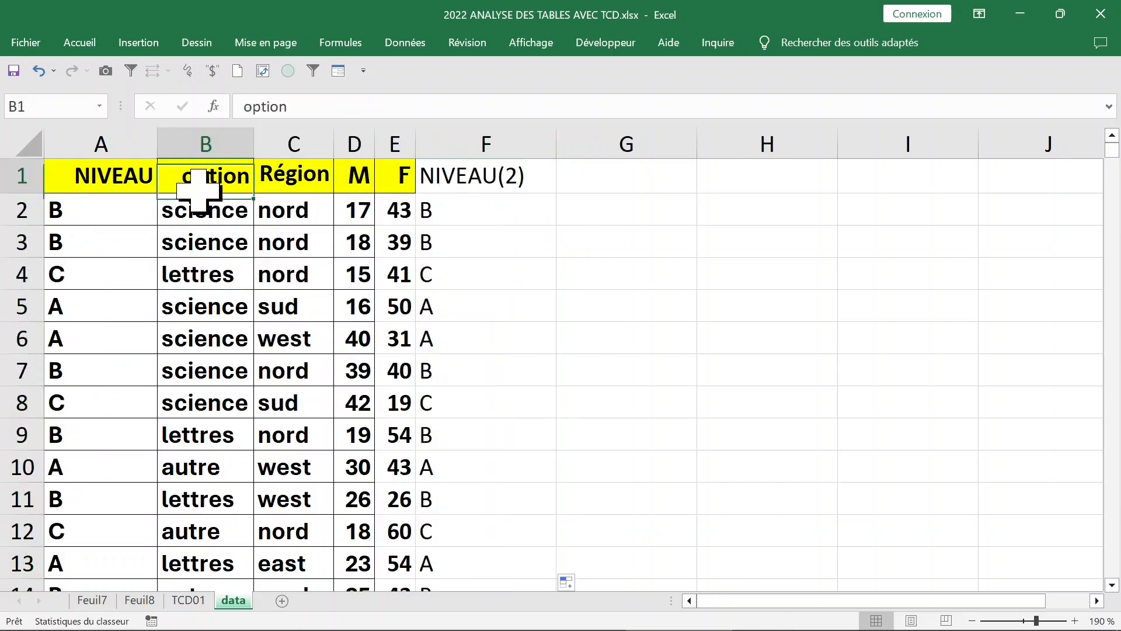
click(212, 237)
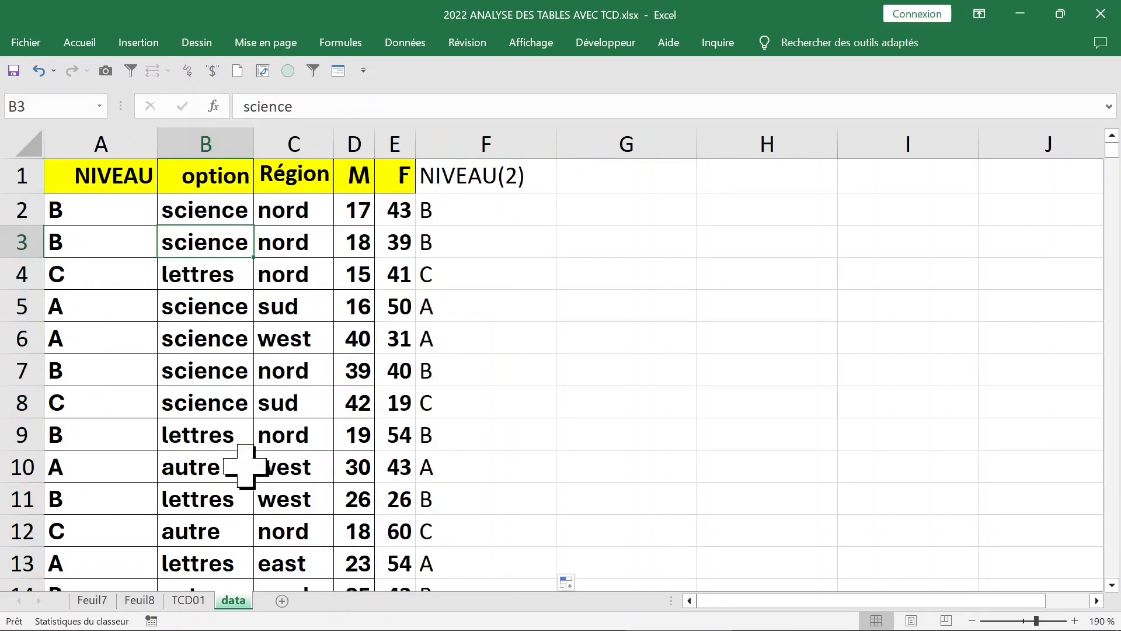
Show the field list of the TCD01 pivot table and remove NIVEAU from the report, accepting replacement of the sheet's existing data
click(188, 600)
click(159, 315)
right_click(159, 316)
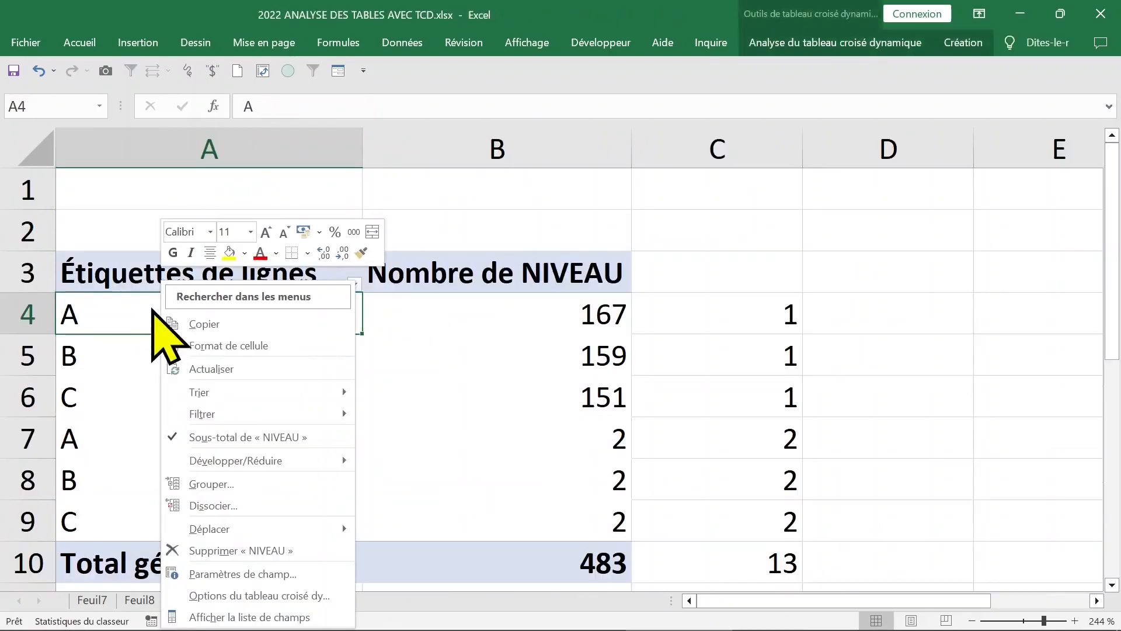
click(257, 614)
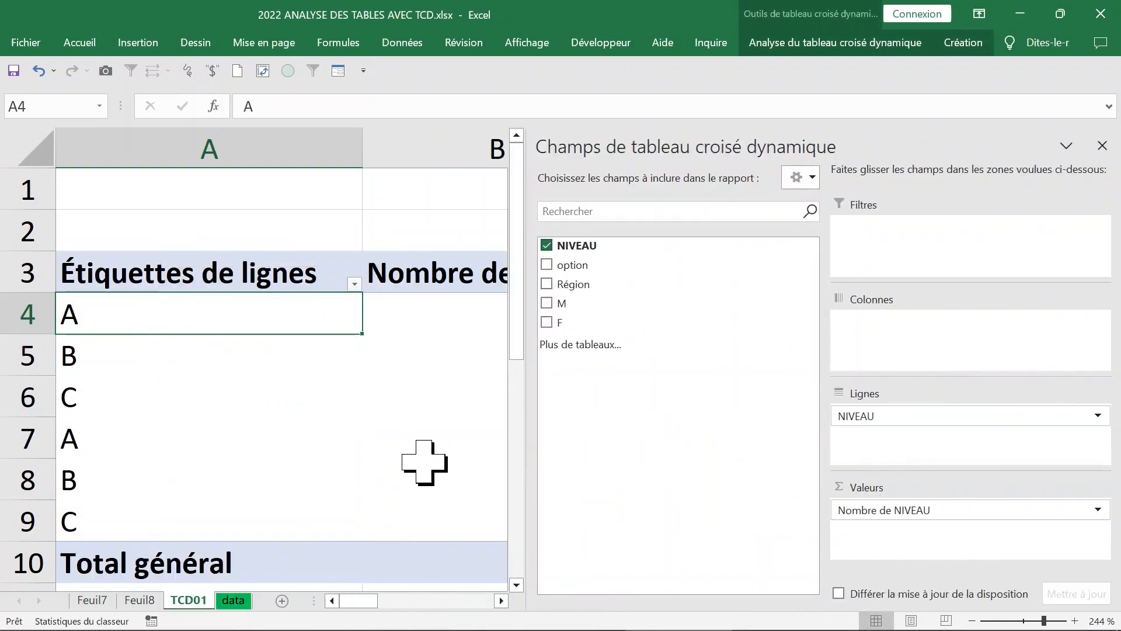
click(548, 244)
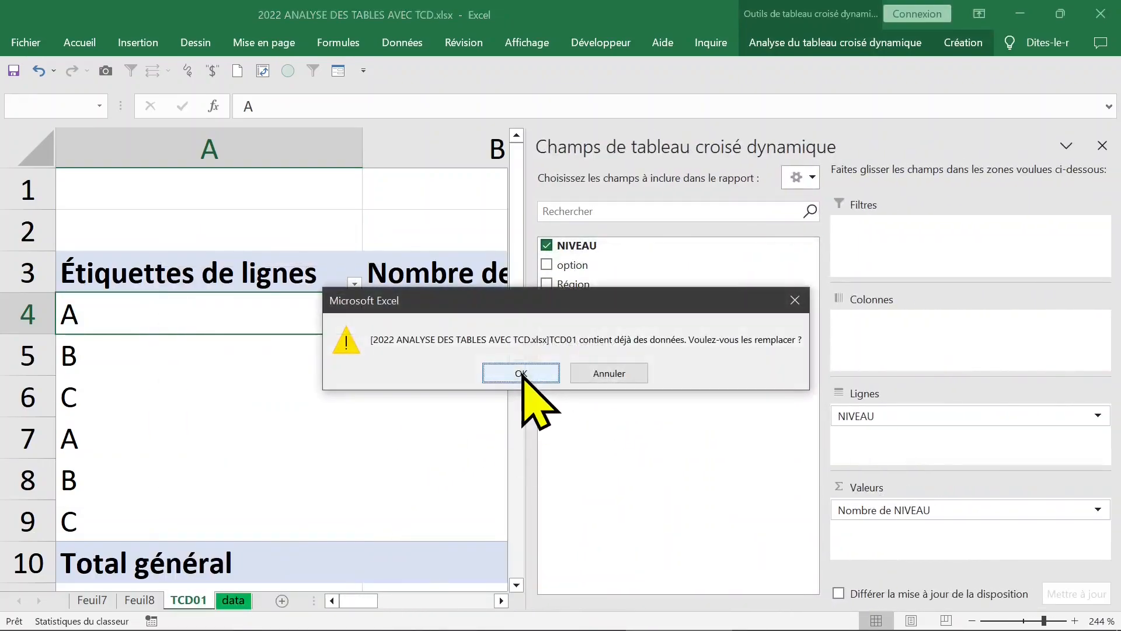
click(521, 374)
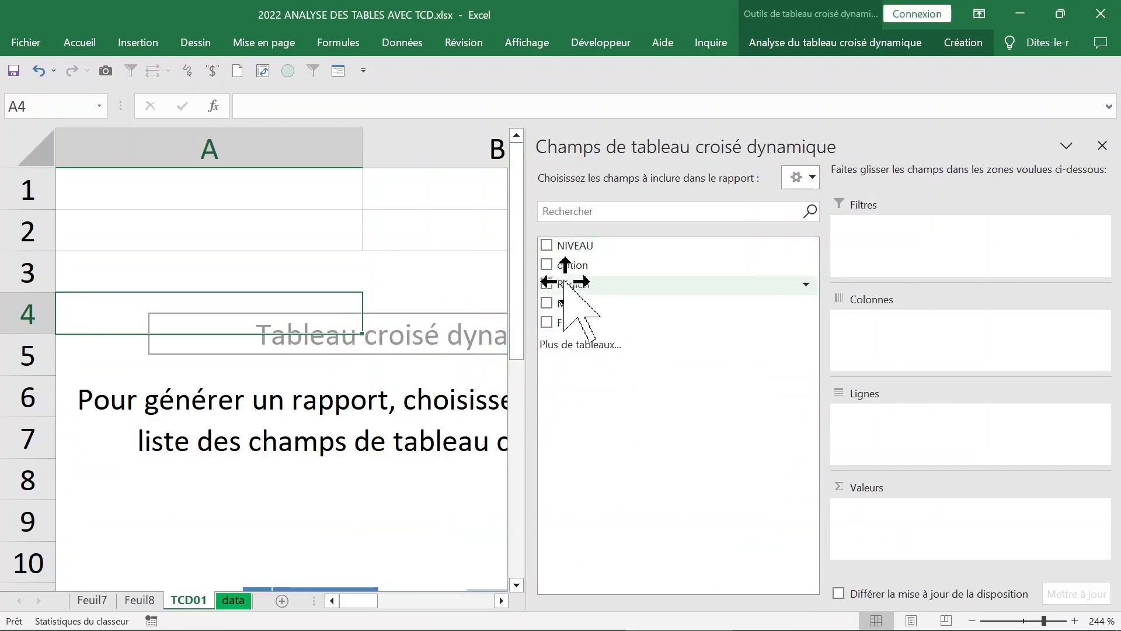
Check the option and Région labels for duplicates by placing each field in turn in the pivot rows, with option also counted in the values
click(547, 265)
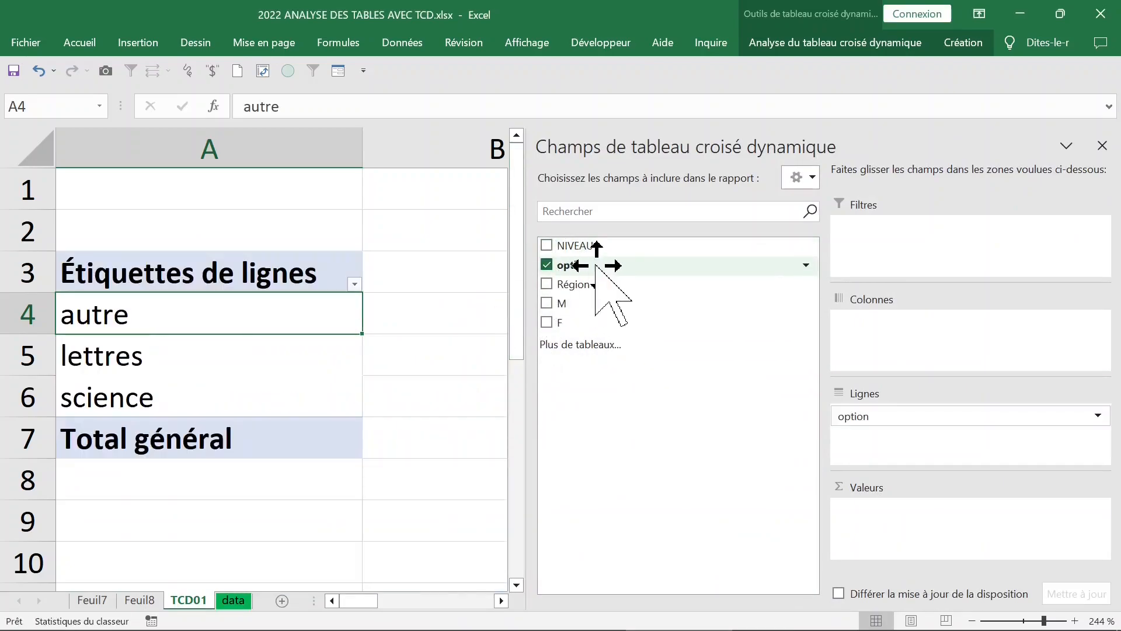
drag(595, 266, 945, 525)
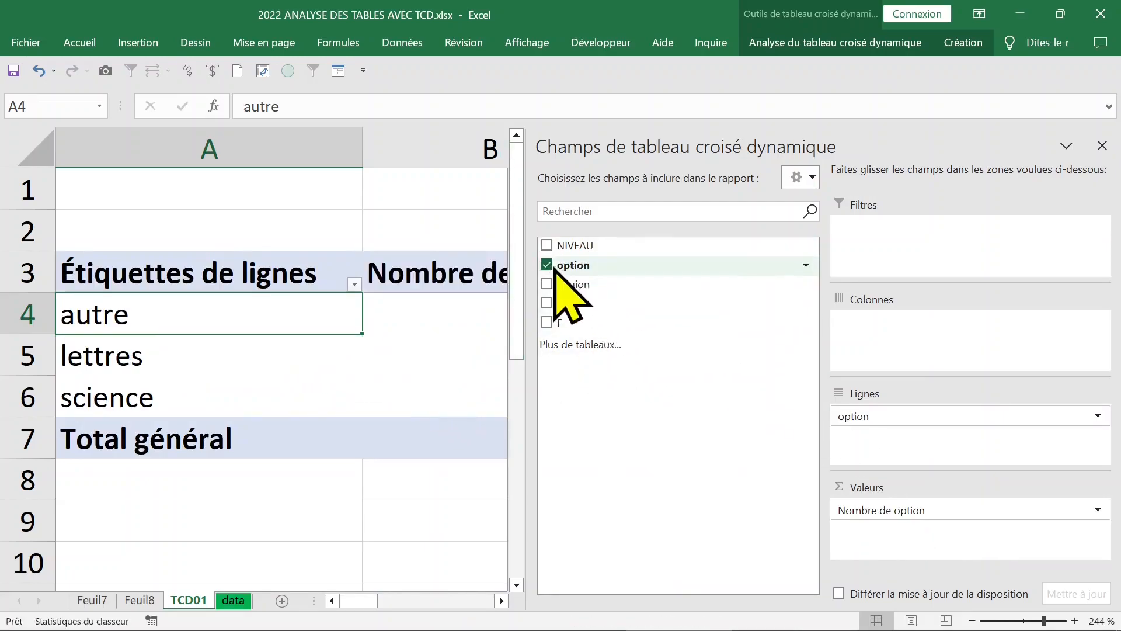
click(547, 265)
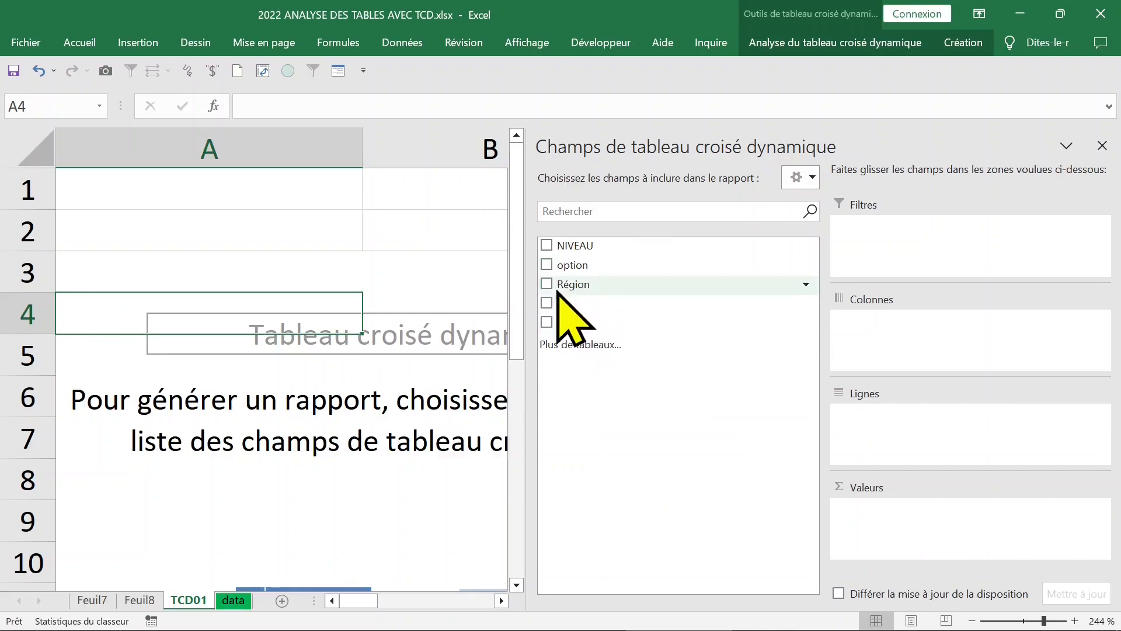
click(549, 284)
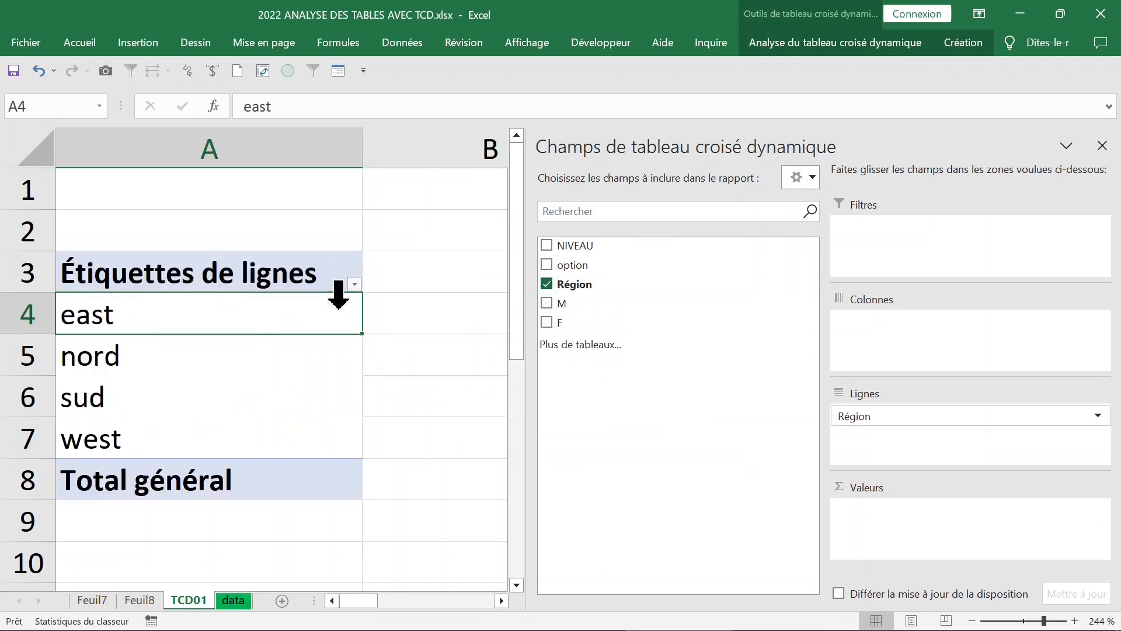
click(547, 285)
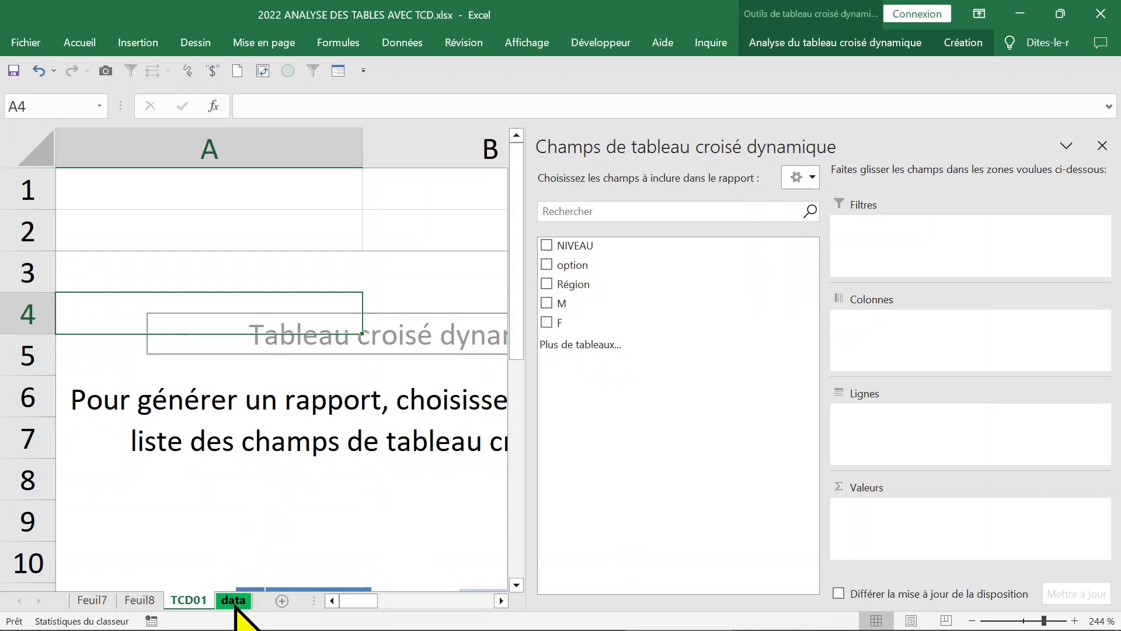
Put NIVEAU back in the pivot rows and count it in the values, and close the field list
click(546, 245)
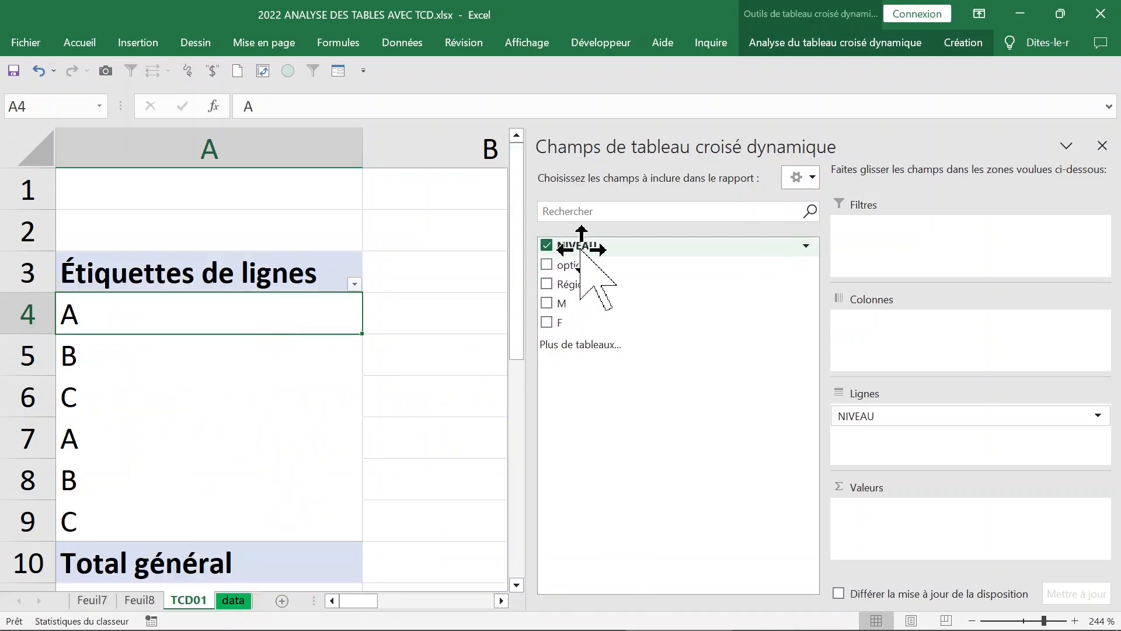
drag(580, 248, 898, 517)
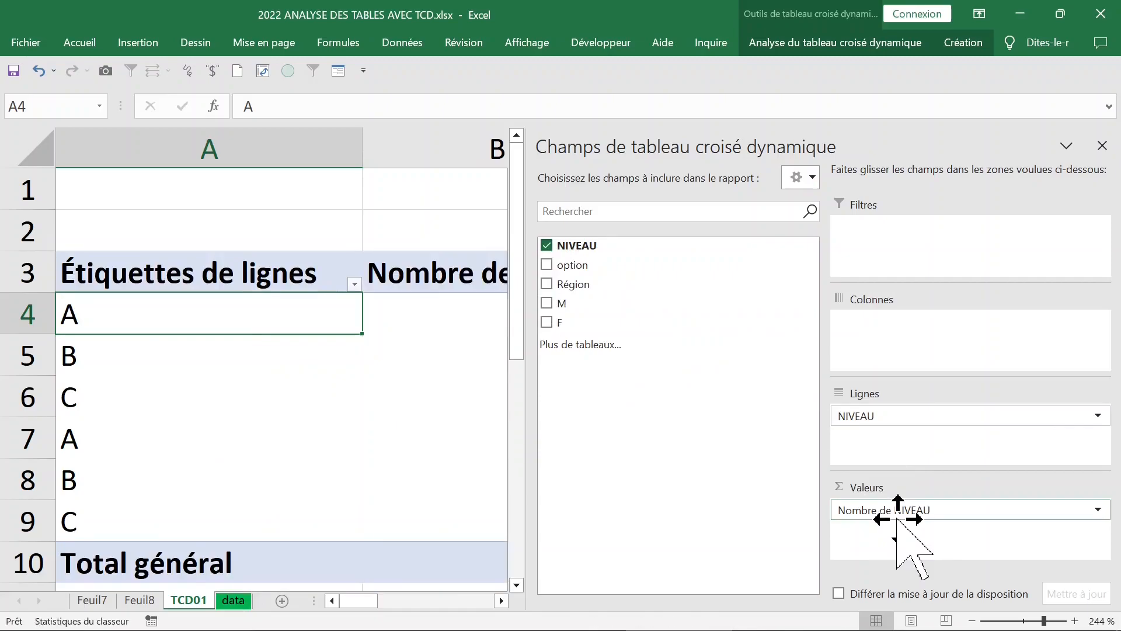
click(1101, 145)
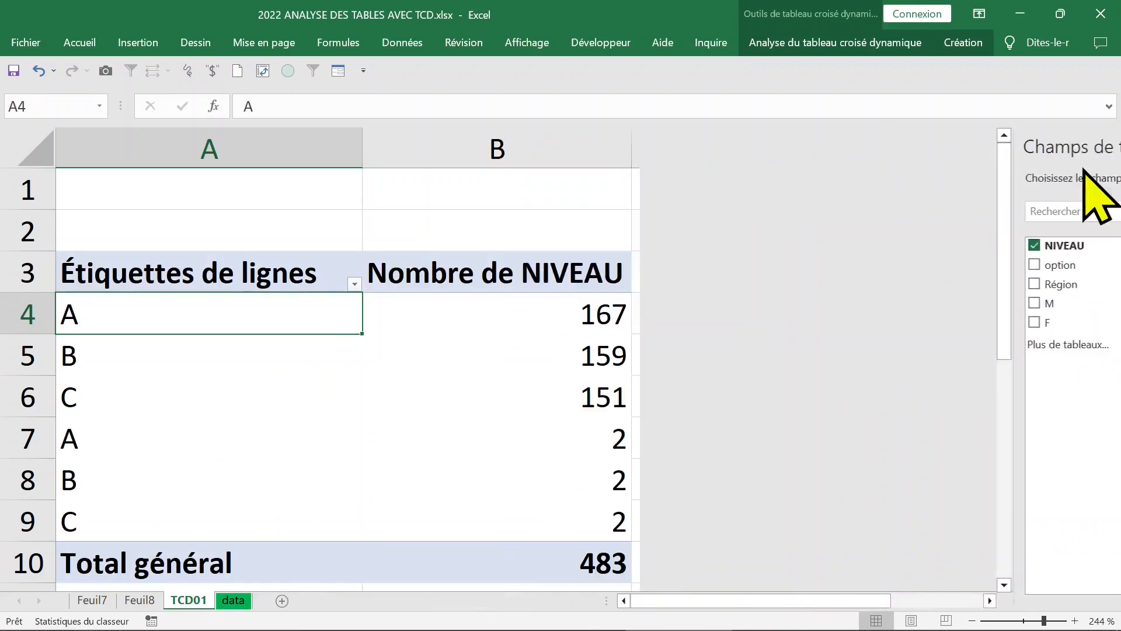
click(544, 392)
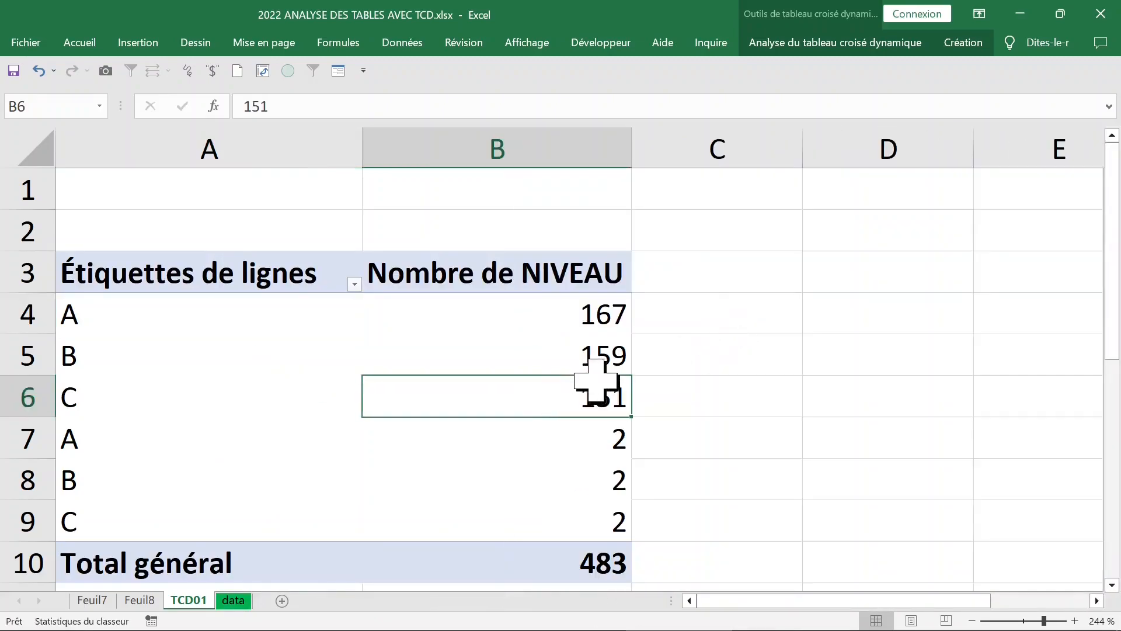
Review the columns from option to NIVEAU(2) on the data sheet
click(233, 601)
click(441, 241)
click(324, 269)
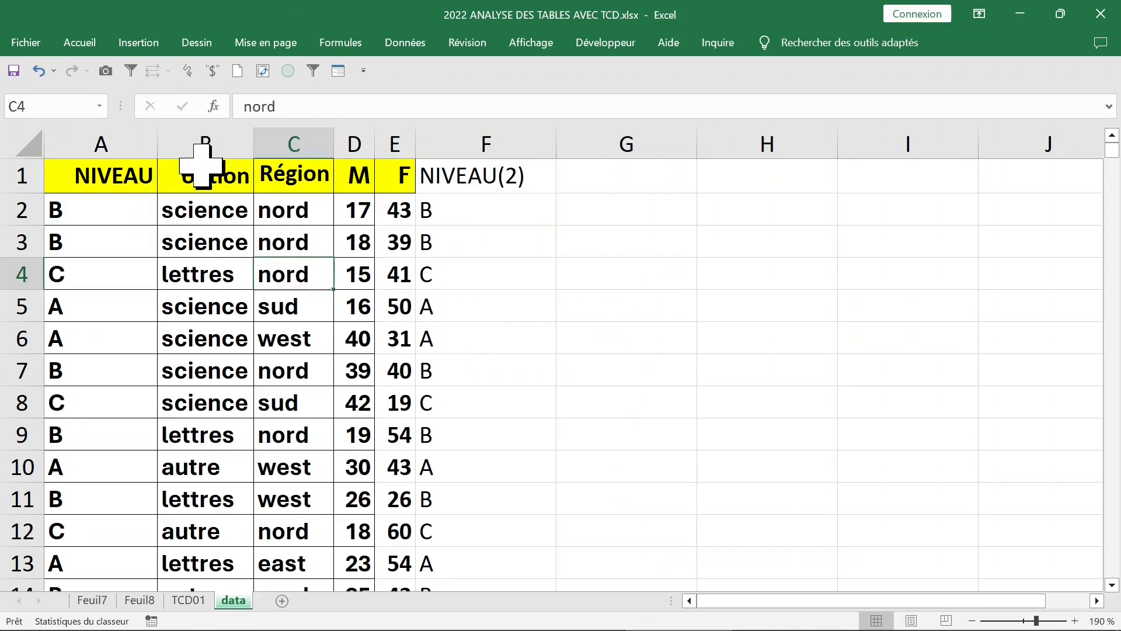
drag(180, 169, 465, 280)
click(362, 272)
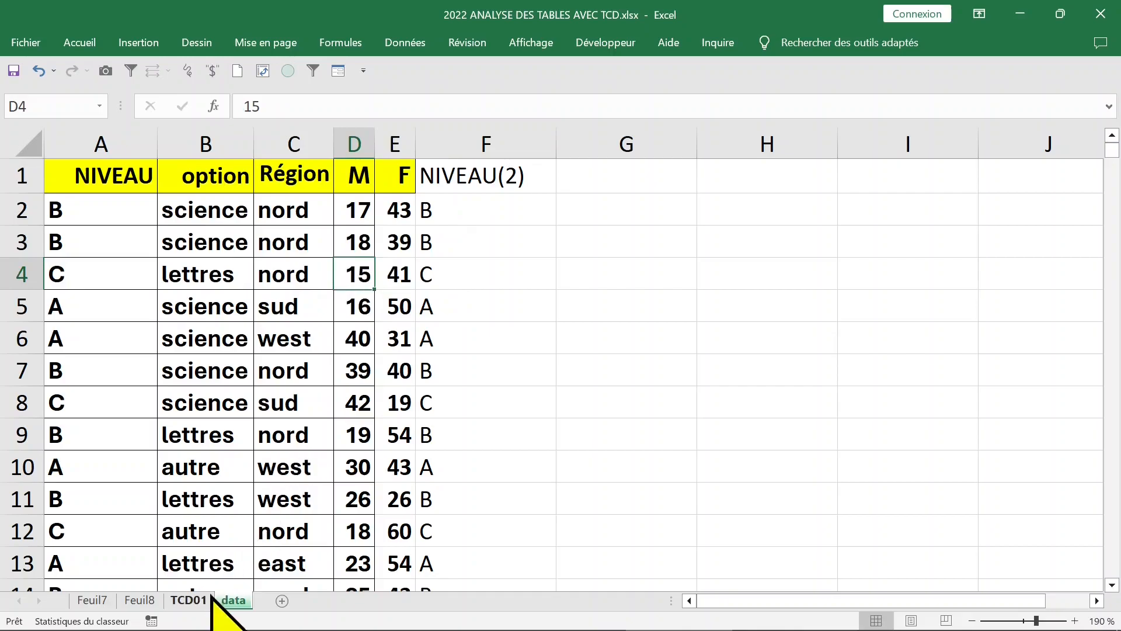
Change the data source of the TCD01 pivot table to the range data!$B$1:$F$484, which includes the NIVEAU(2) column
click(188, 601)
click(400, 321)
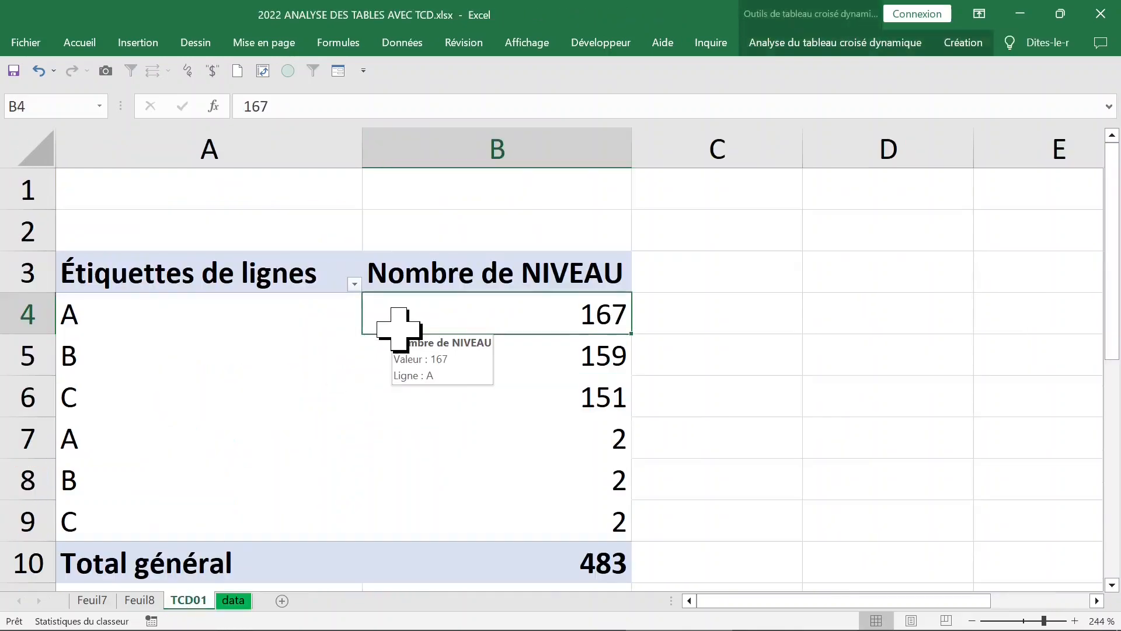
click(786, 42)
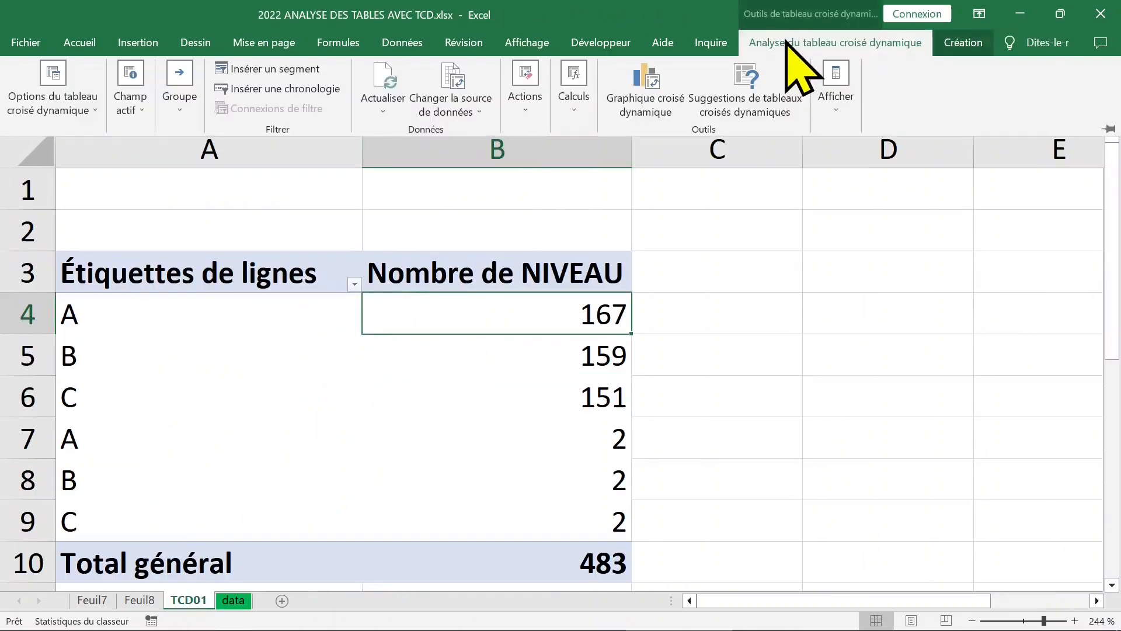
click(490, 135)
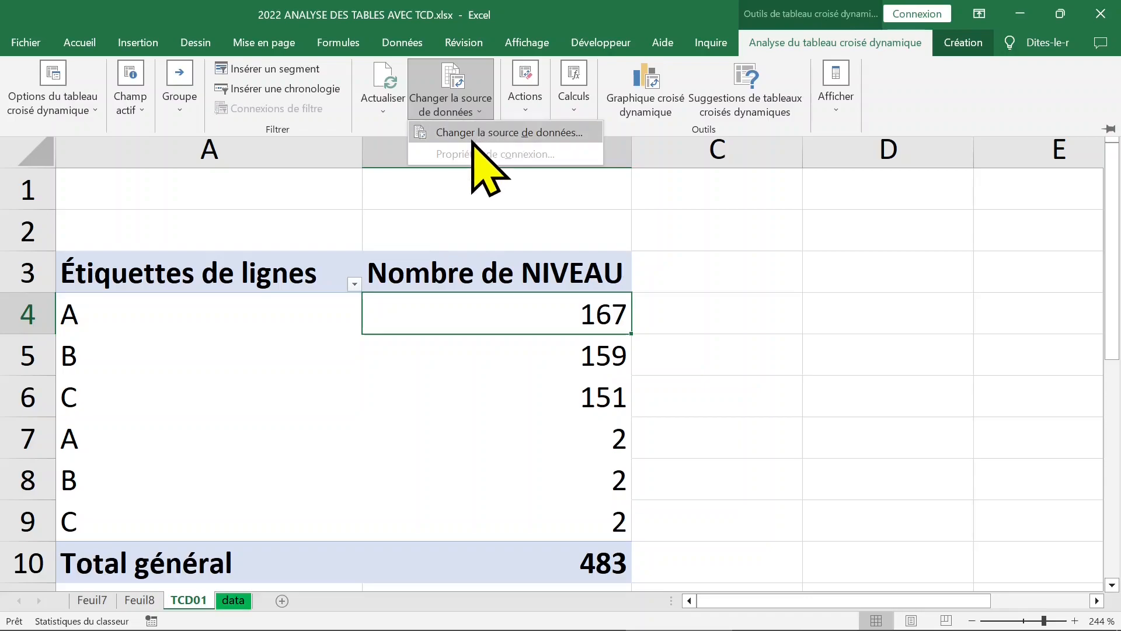
click(470, 133)
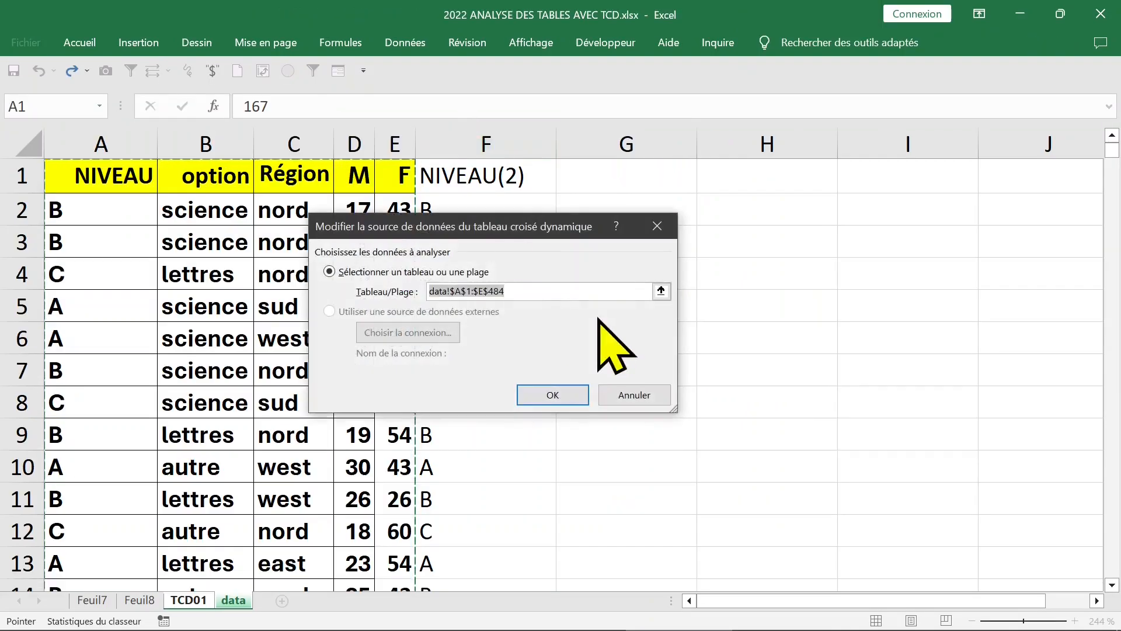
click(661, 291)
click(194, 175)
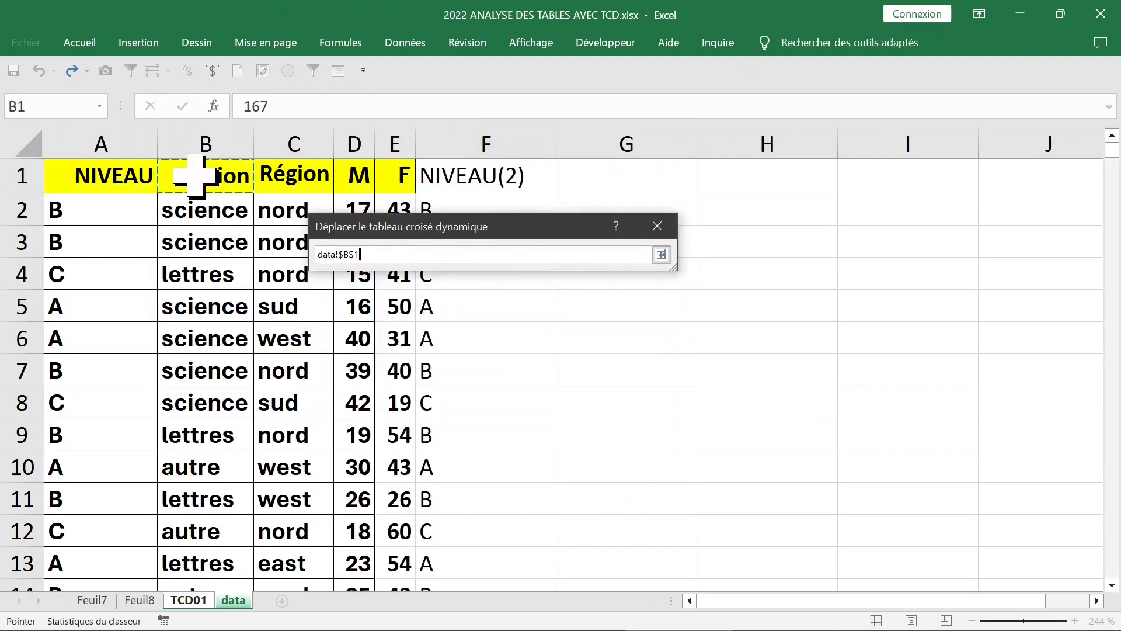
drag(195, 175, 463, 179)
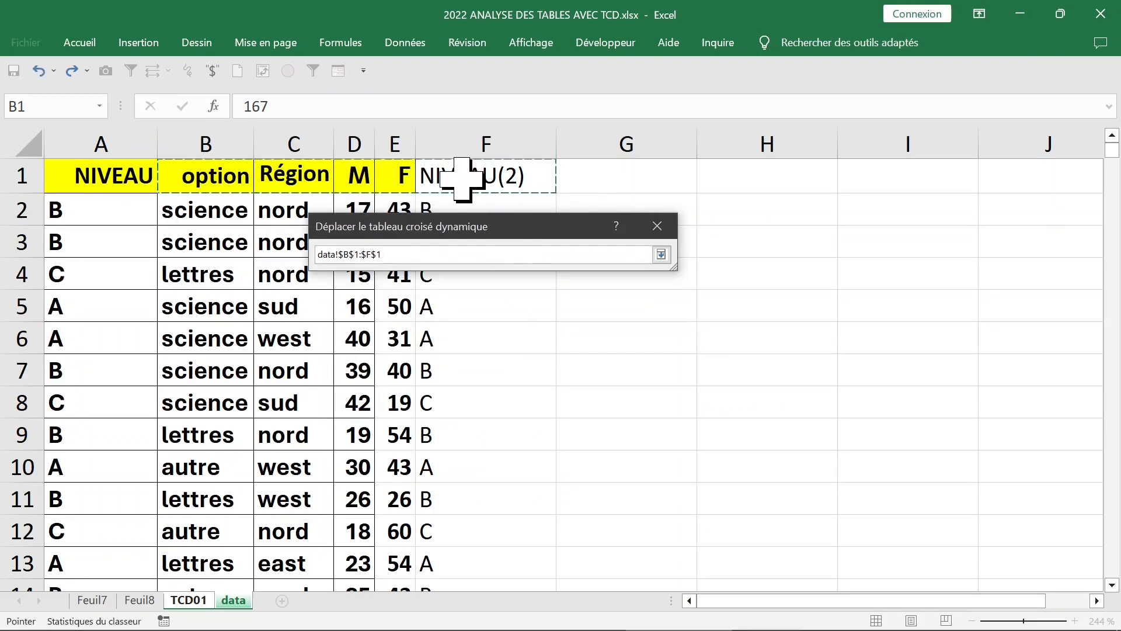
key(ctrl+shift+Down)
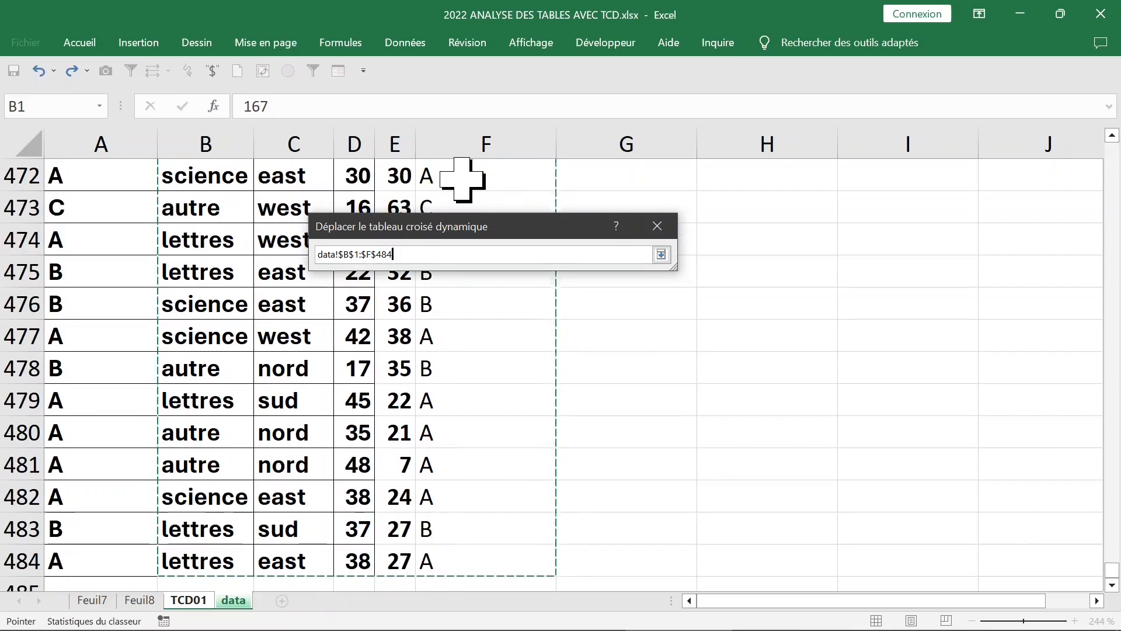
key(Return)
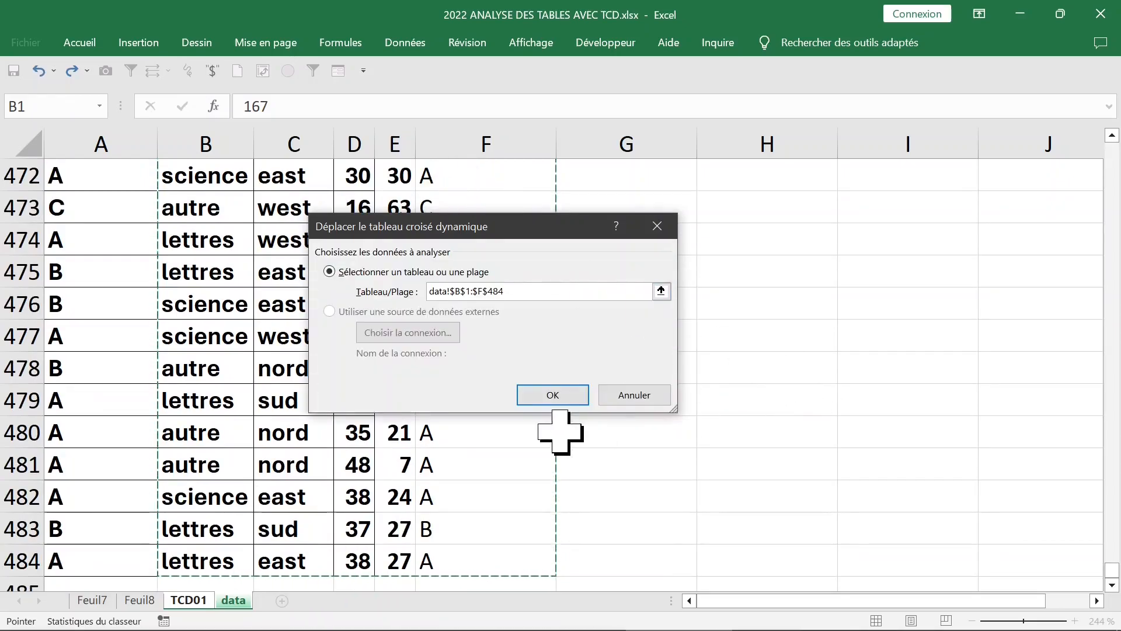
click(554, 395)
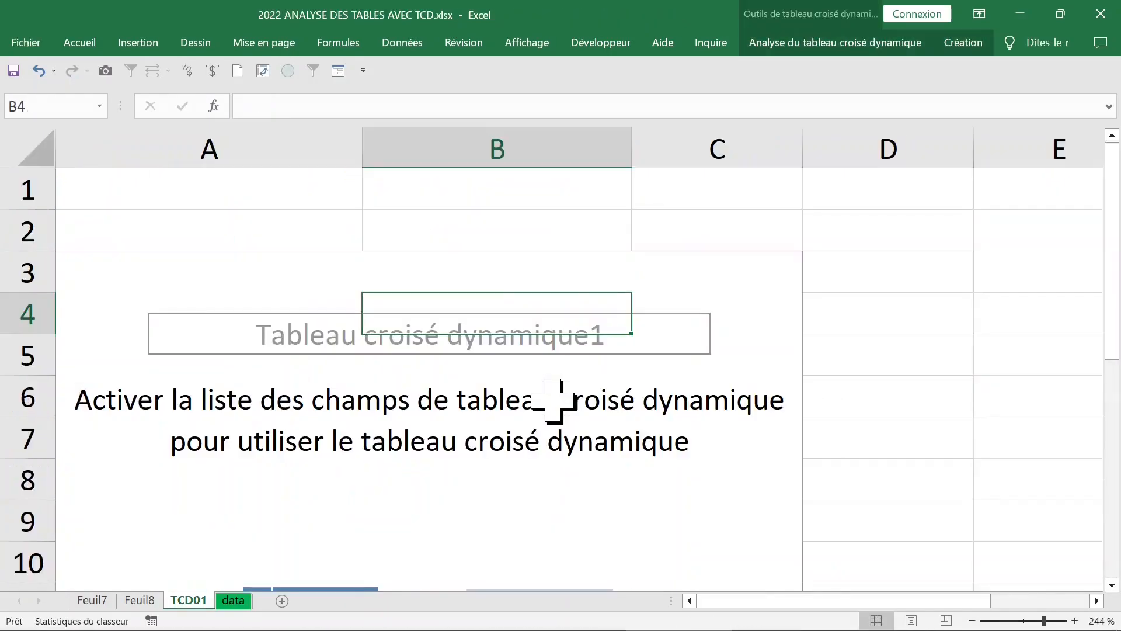
click(450, 362)
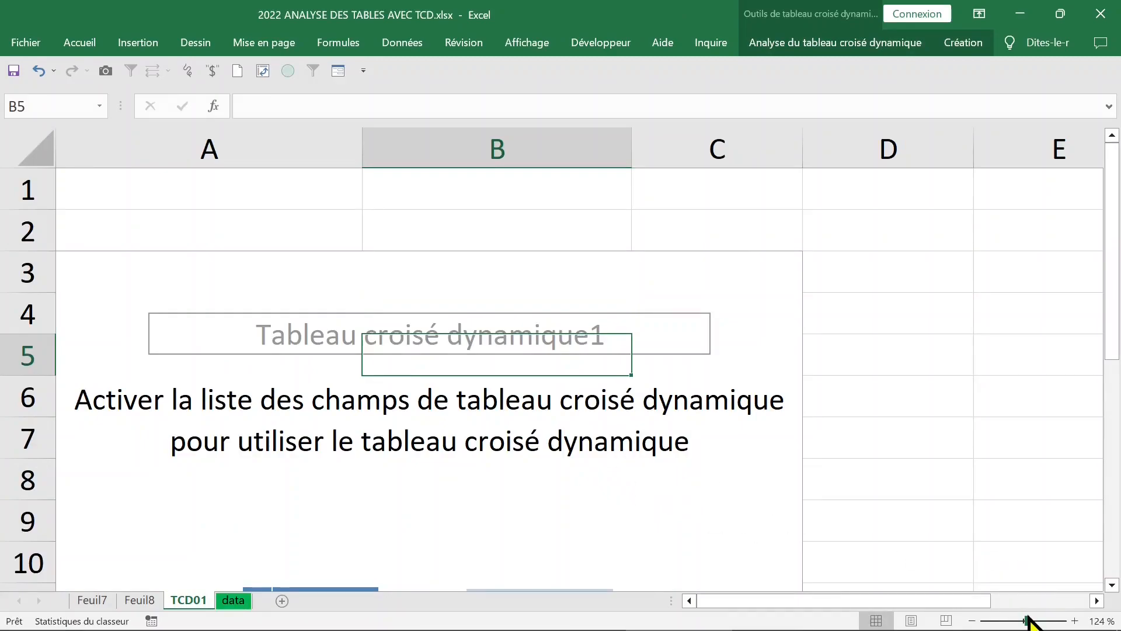
click(232, 286)
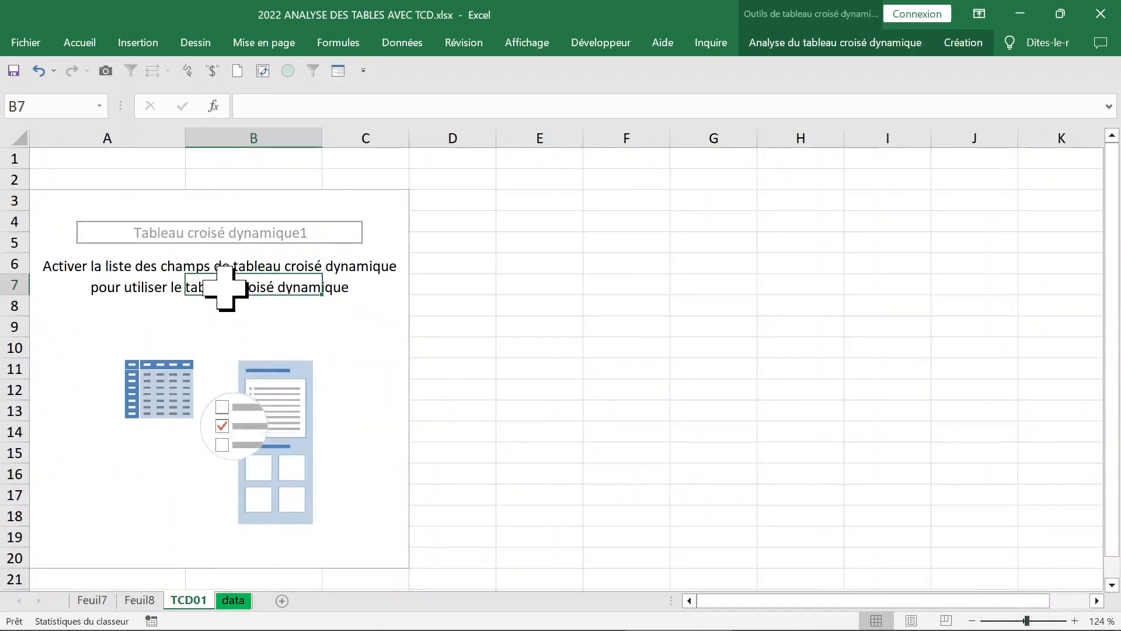
Show the pivot field list, place NIVEAU(2) in the rows and count it in the values, and check its labels for duplicates
right_click(226, 287)
click(279, 420)
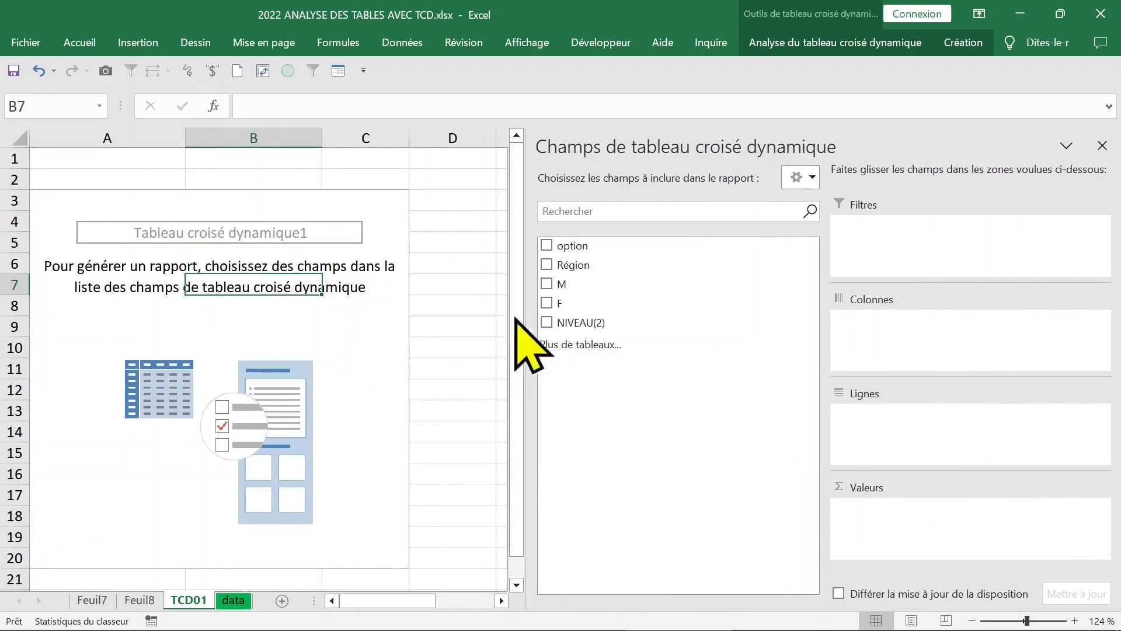
click(547, 322)
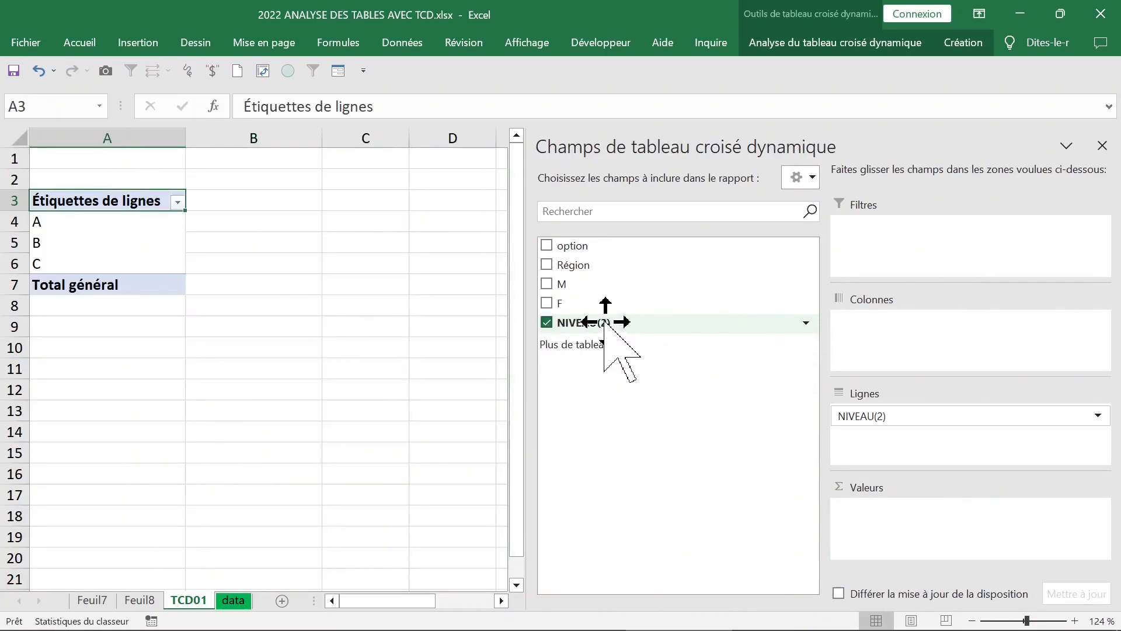
drag(605, 322, 878, 501)
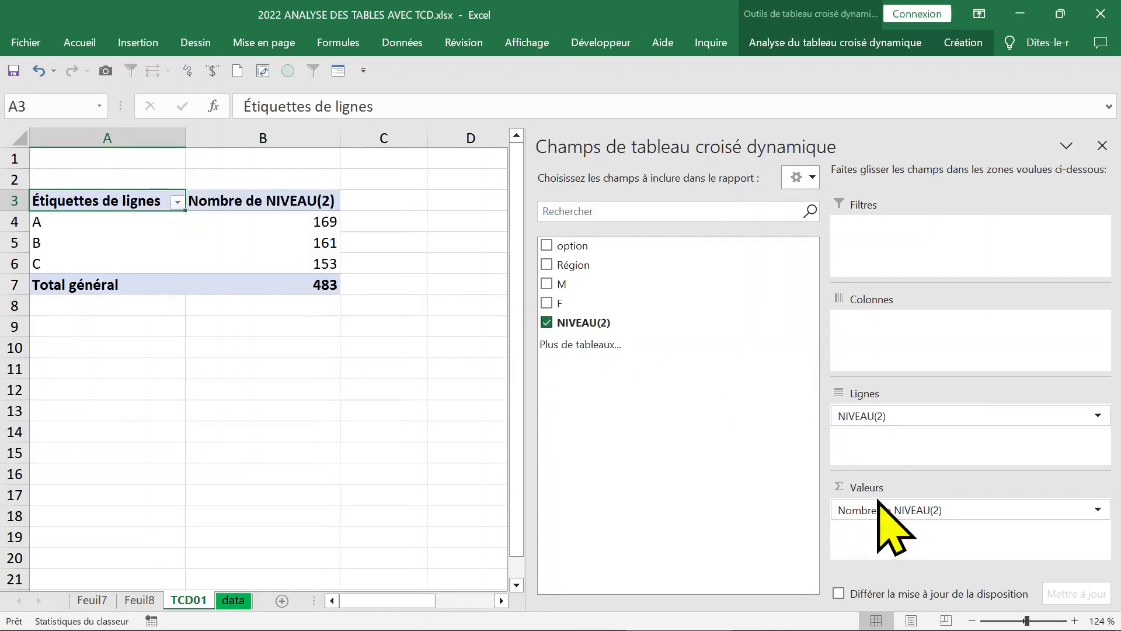
mouse_move(315, 257)
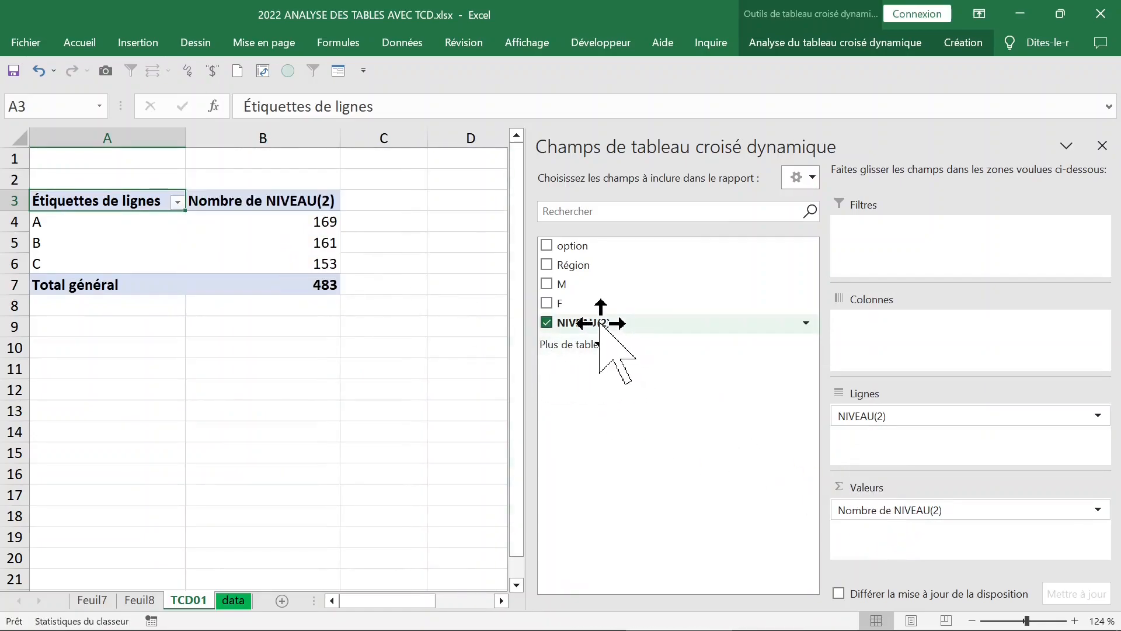
click(306, 242)
click(82, 224)
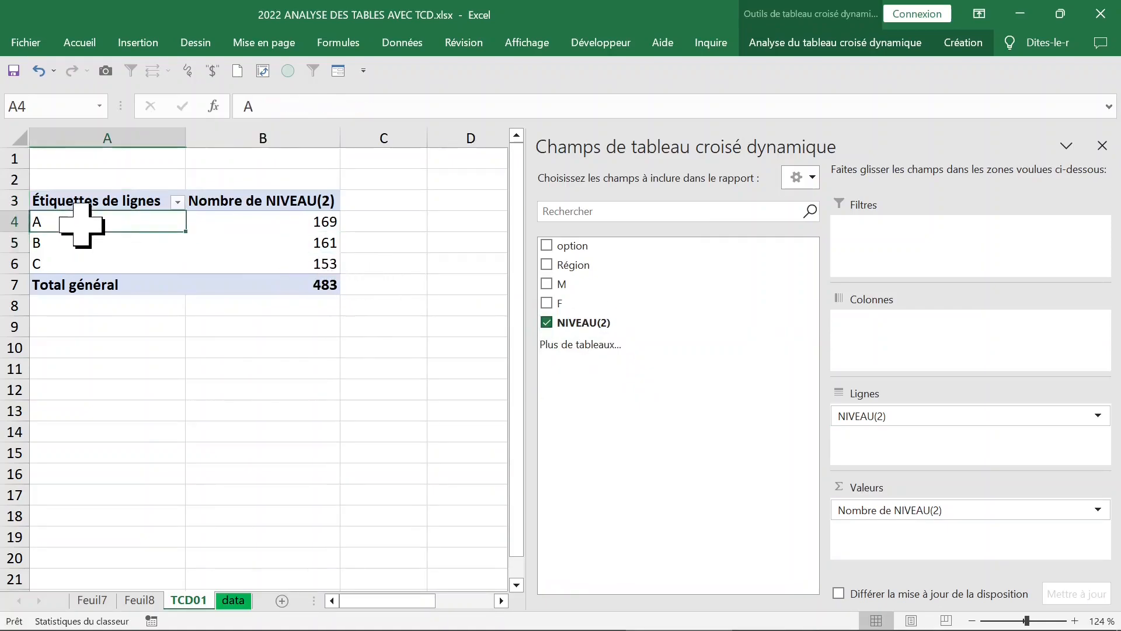
click(89, 256)
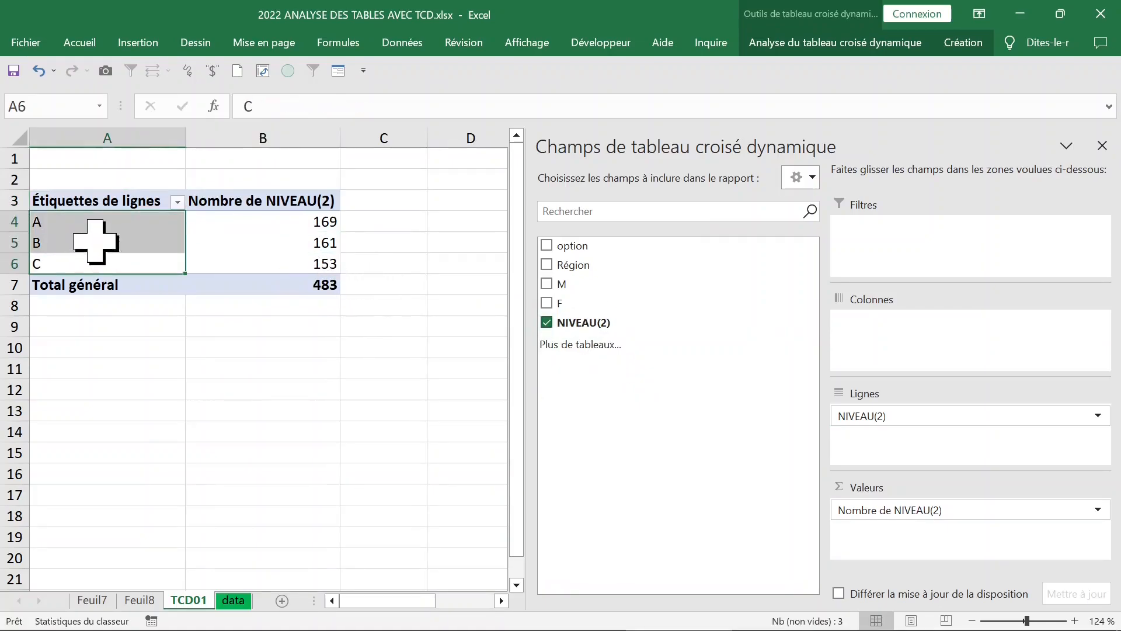
click(88, 224)
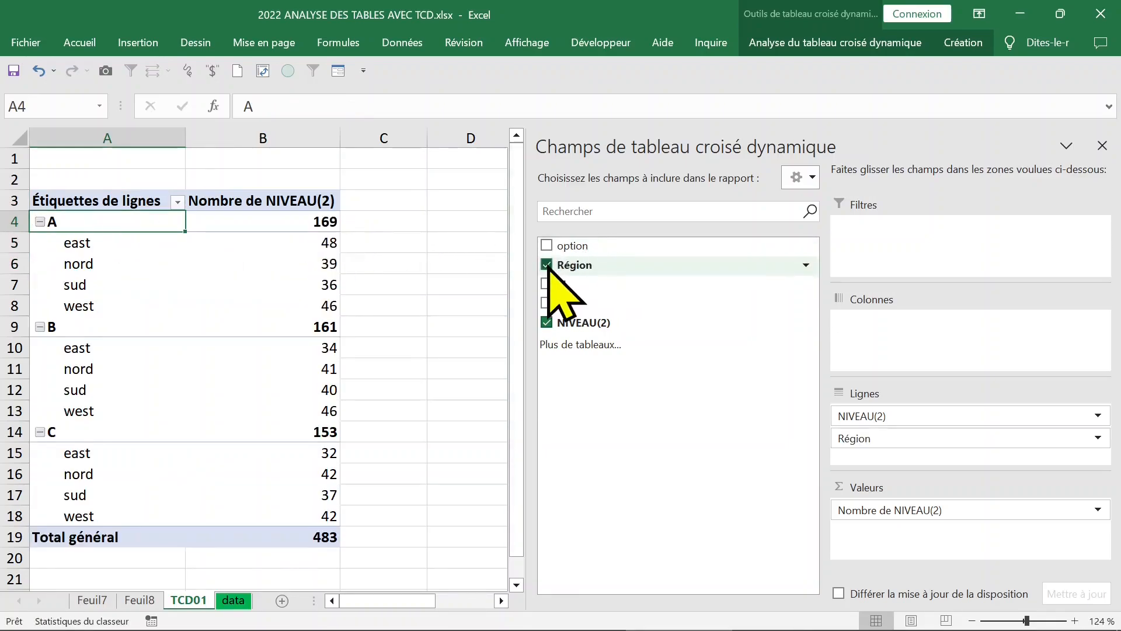
Add Région and option to the pivot rows, order the rows as Région, option, NIVEAU(2), and close the field list
click(546, 245)
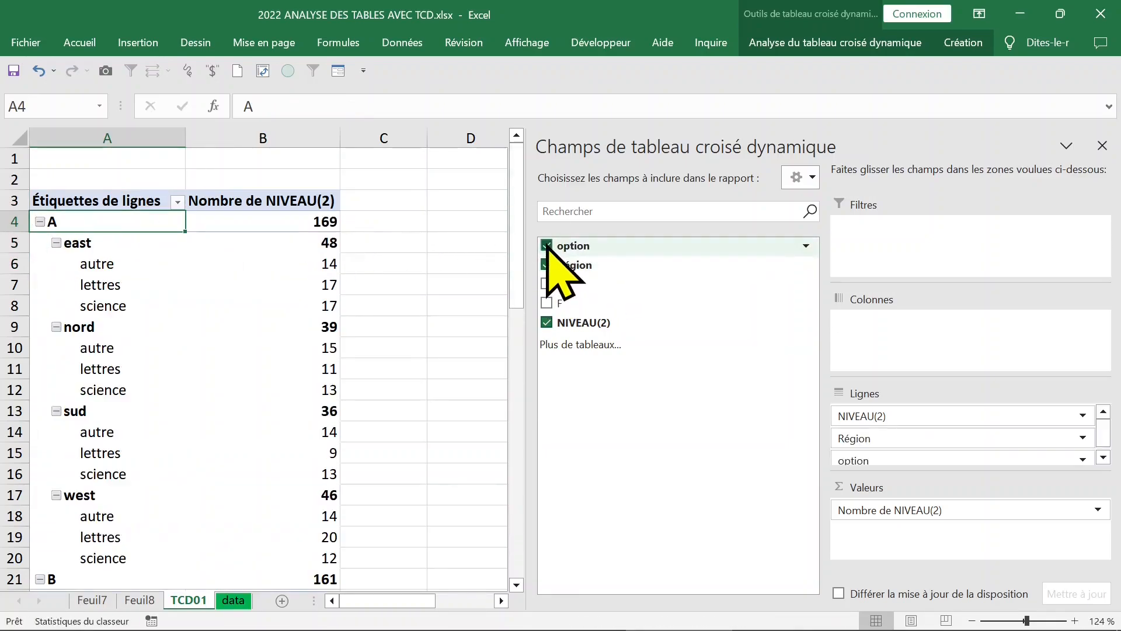
click(913, 442)
drag(913, 442, 914, 414)
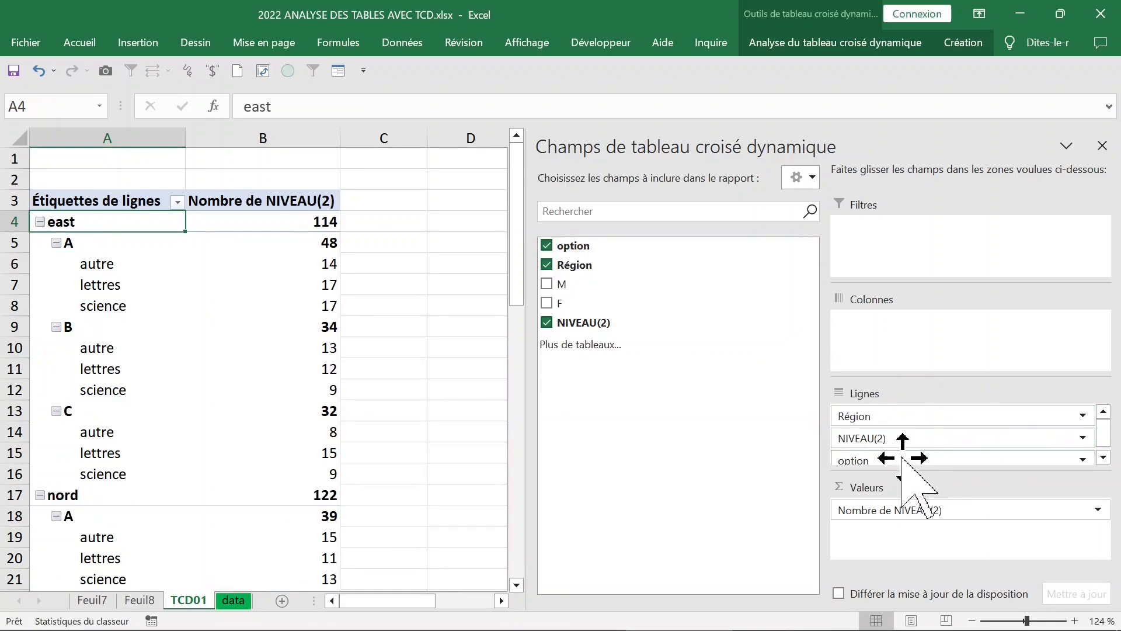
drag(899, 462, 908, 423)
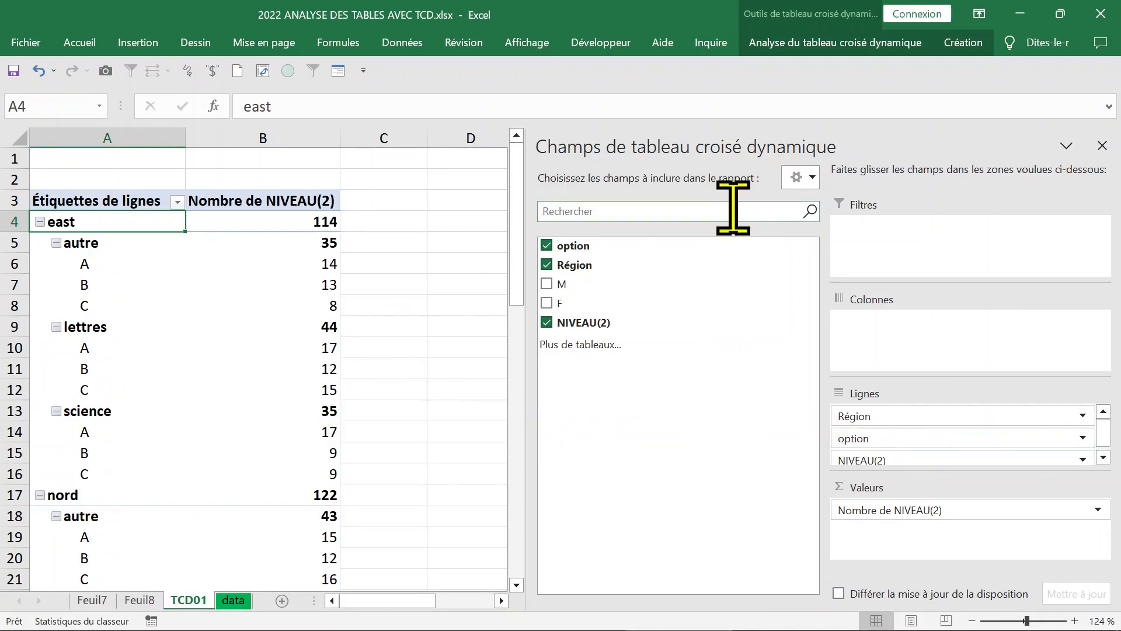
click(1102, 146)
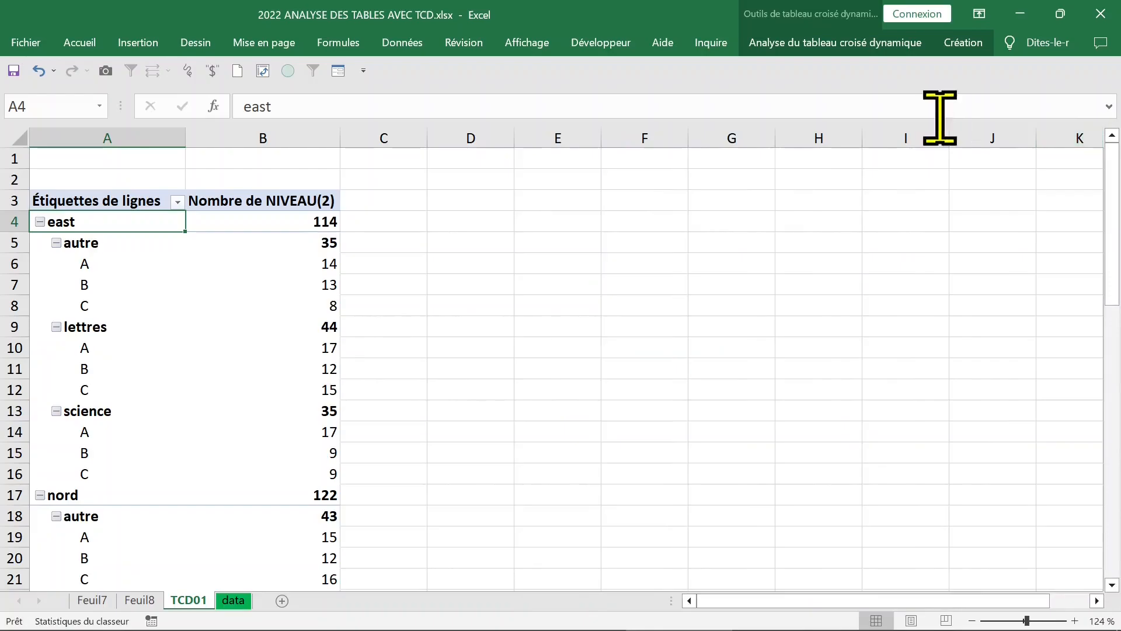
Switch the pivot table's report layout to tabular form
click(882, 45)
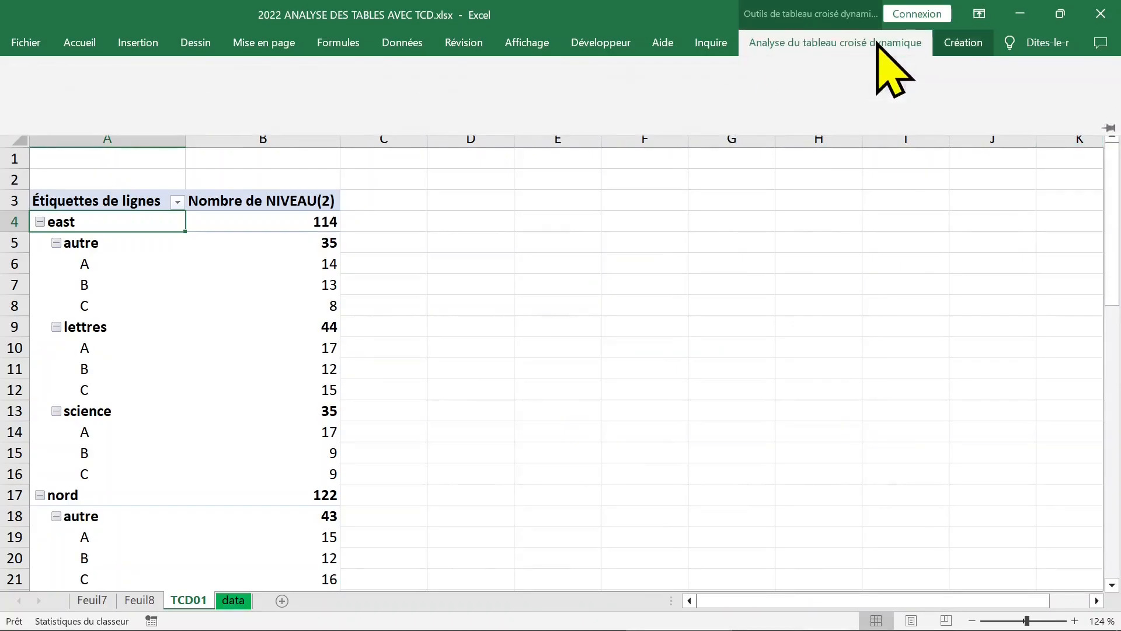
click(971, 45)
click(153, 108)
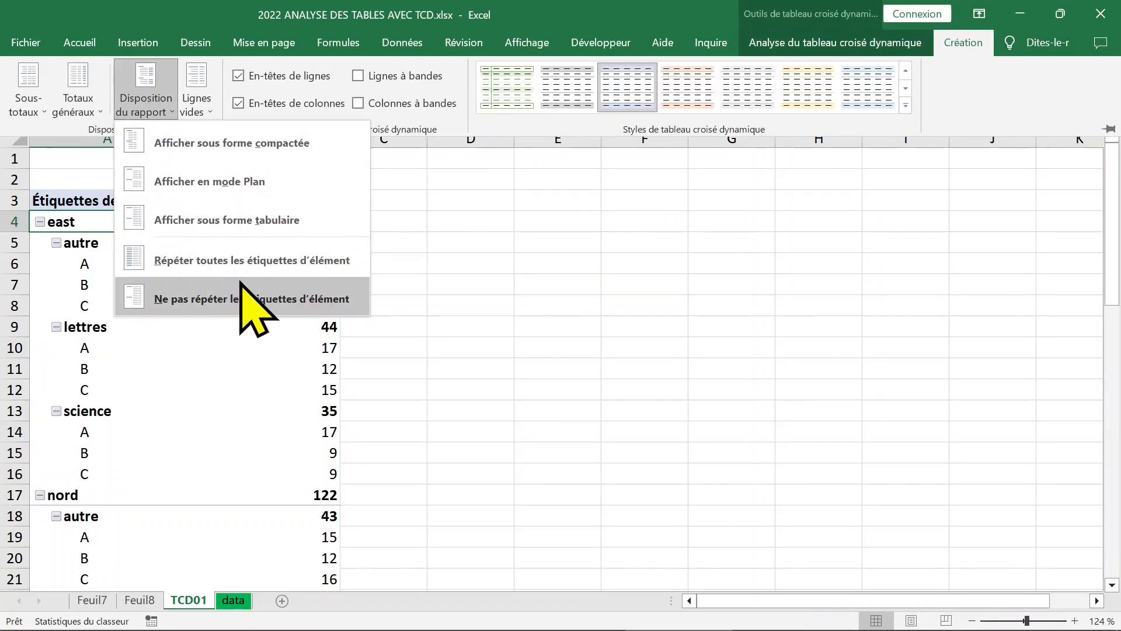
click(220, 223)
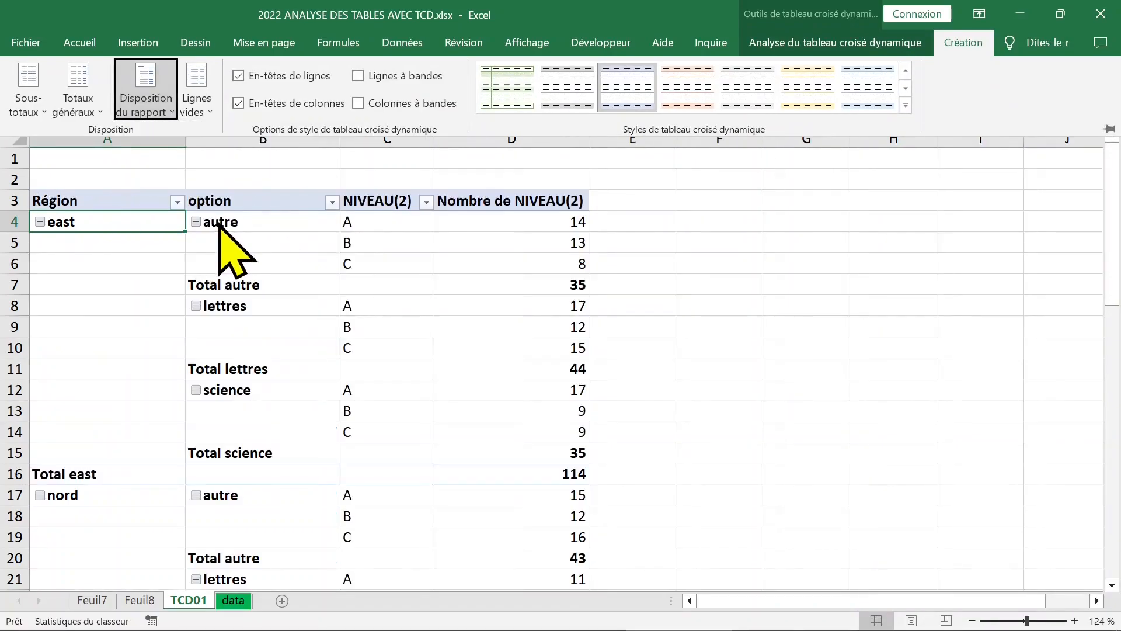
key(ctrl+F1)
click(339, 303)
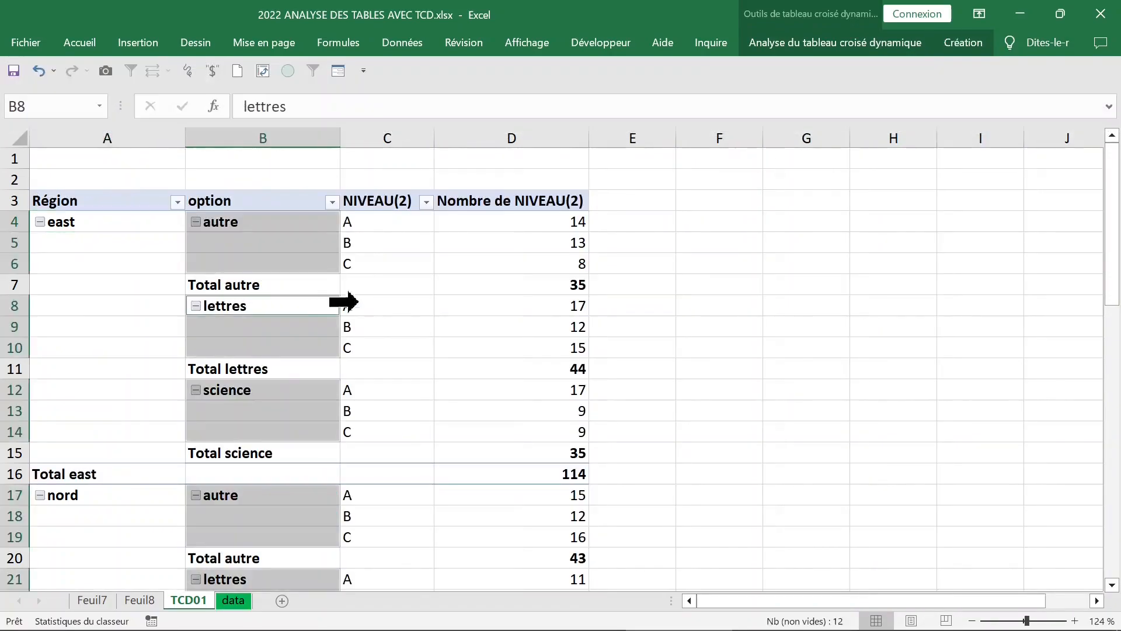
click(391, 311)
Autofit the widths of the Région and option columns
click(268, 242)
click(252, 136)
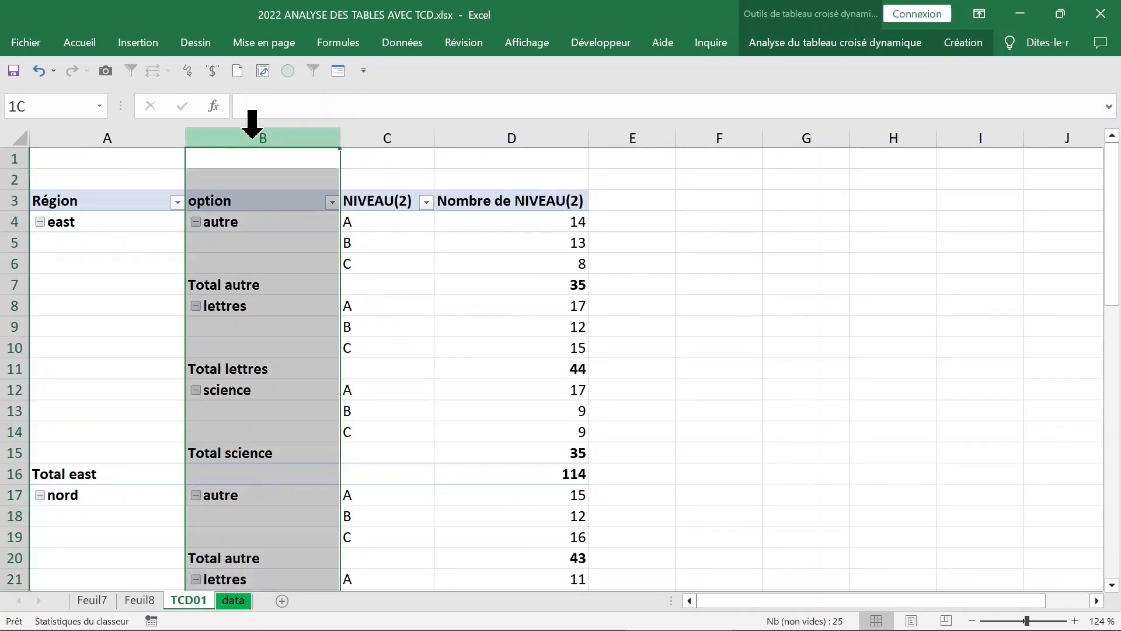
click(140, 135)
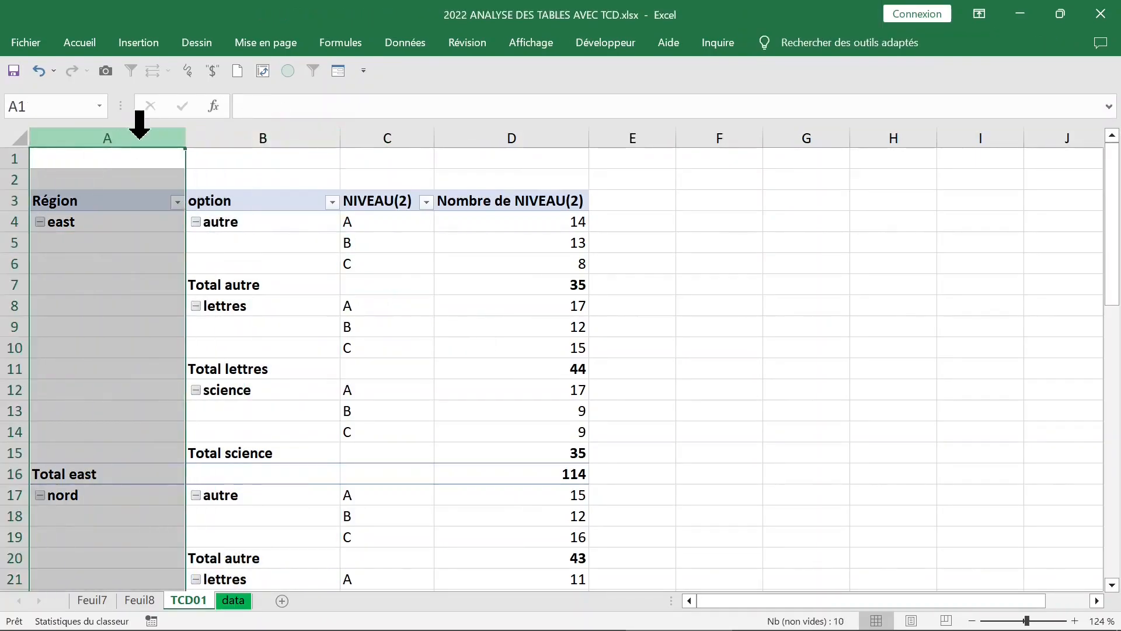
double_click(184, 138)
click(215, 136)
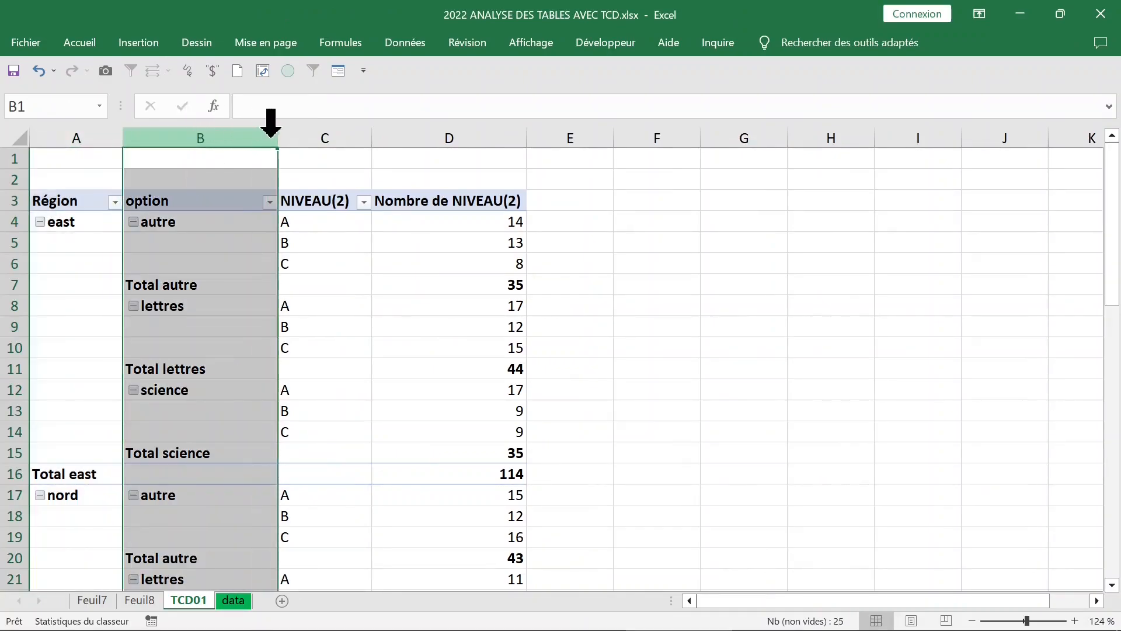
double_click(278, 139)
click(270, 196)
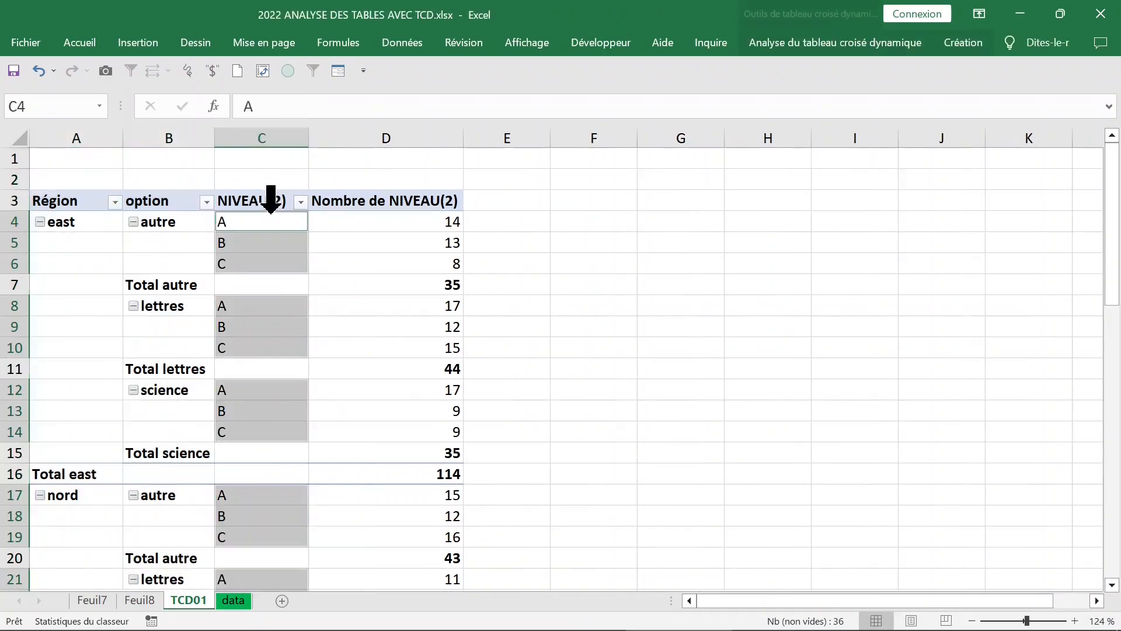
click(274, 137)
Examine the NIVEAU(2) counts and the Région, option and NIVEAU(2) labels that the first count belongs to
click(430, 226)
click(433, 260)
click(431, 304)
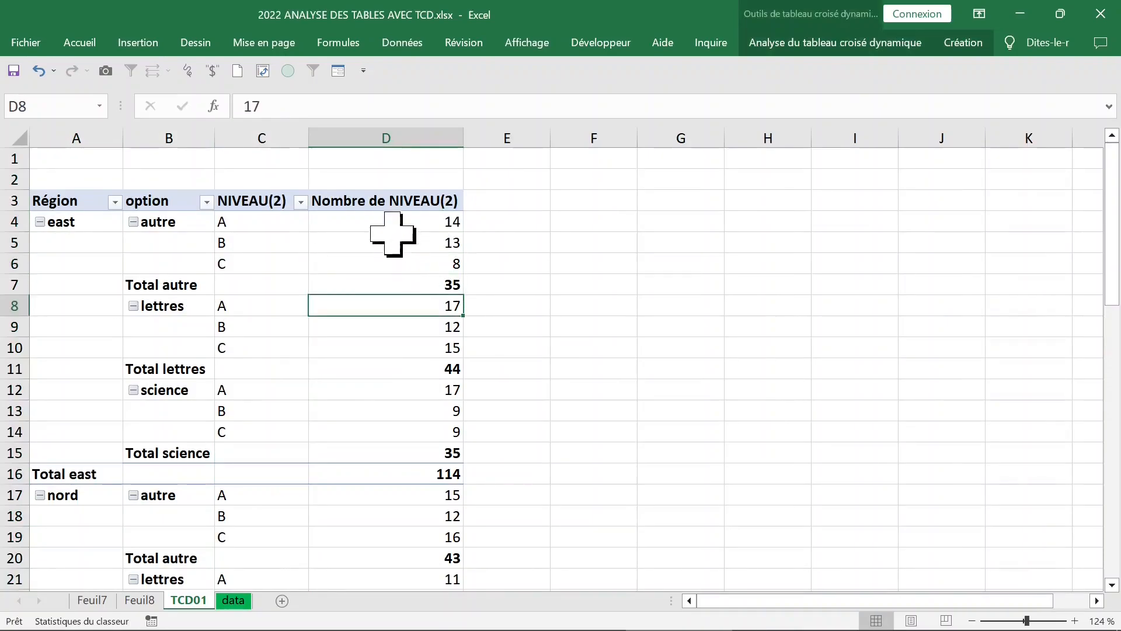
click(393, 229)
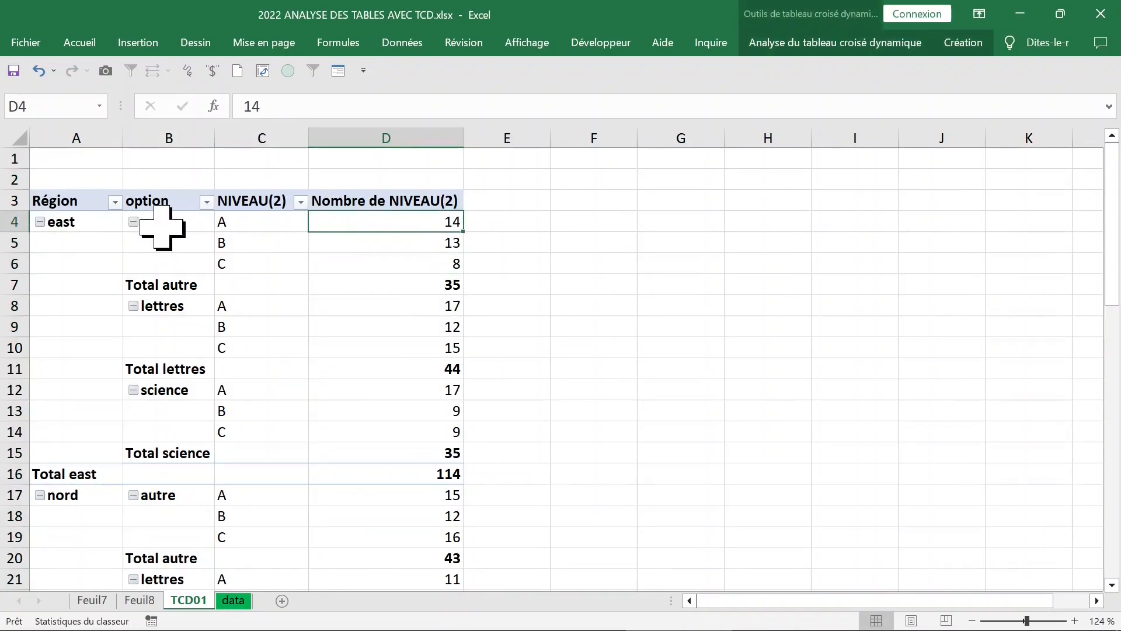
click(77, 224)
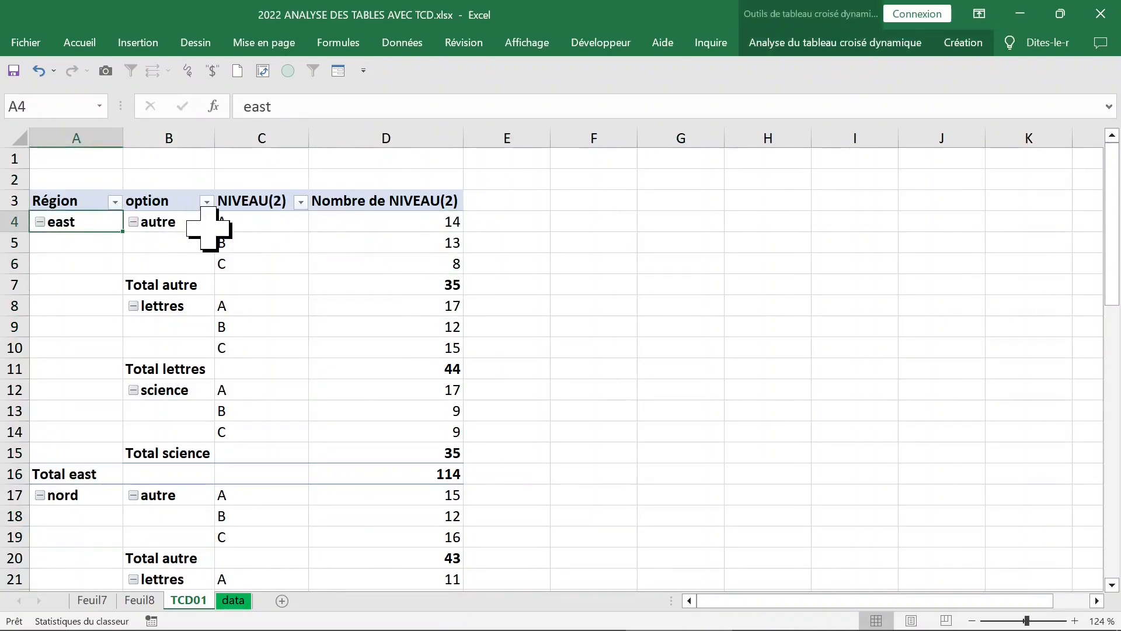
click(185, 227)
click(256, 224)
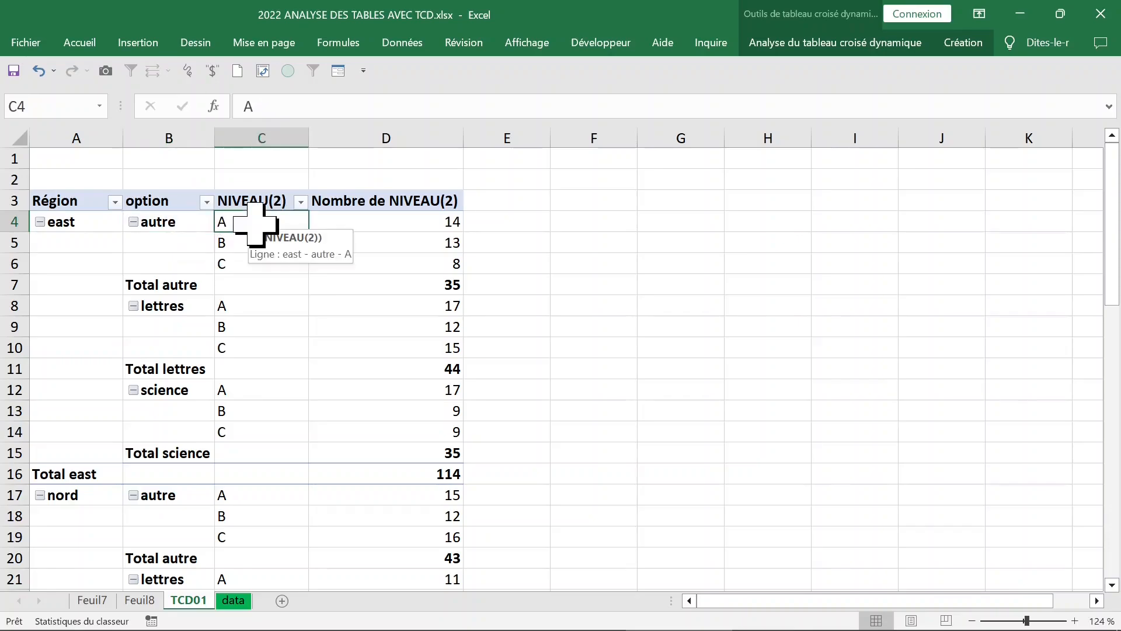
Repeat all item labels in the pivot table to fill the blank cells under each Région and option
drag(87, 244, 87, 408)
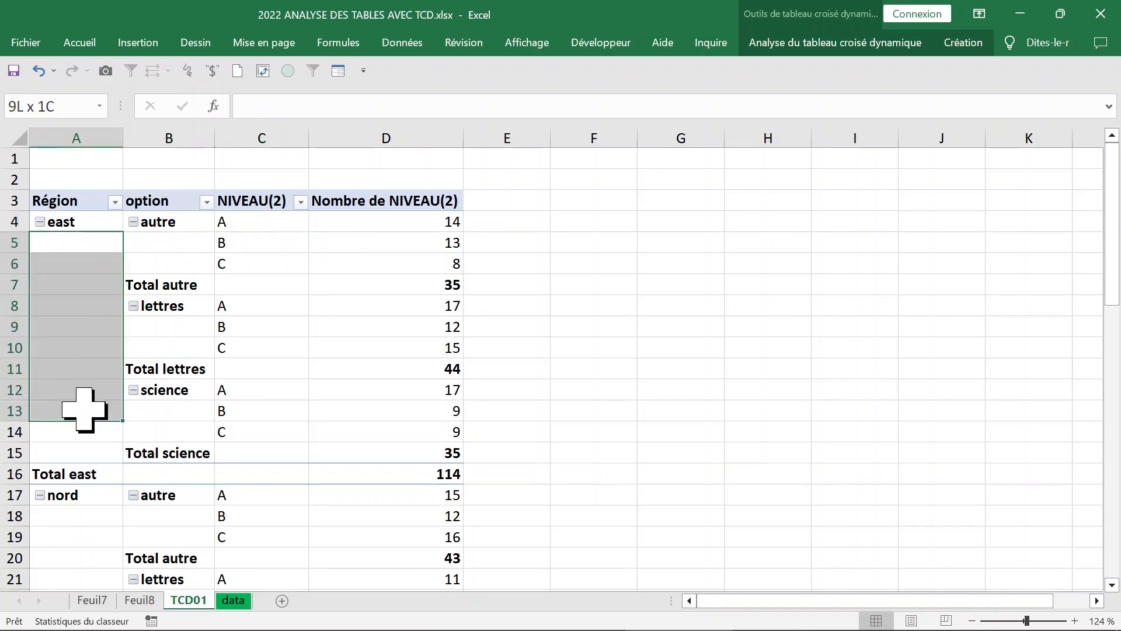
drag(79, 244, 87, 416)
click(964, 42)
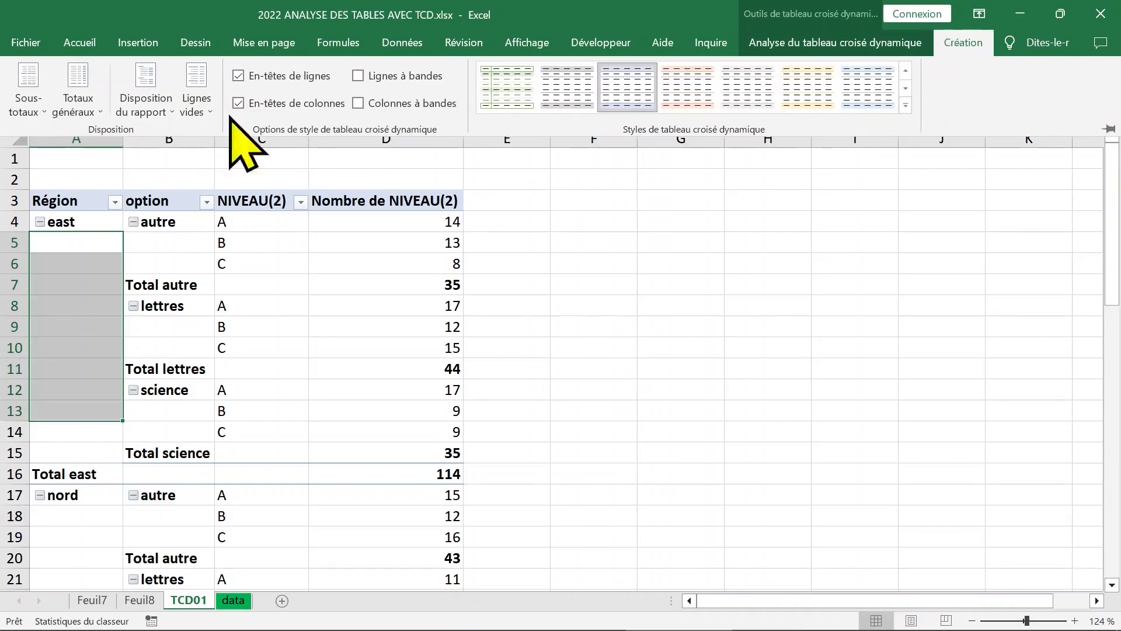
click(154, 108)
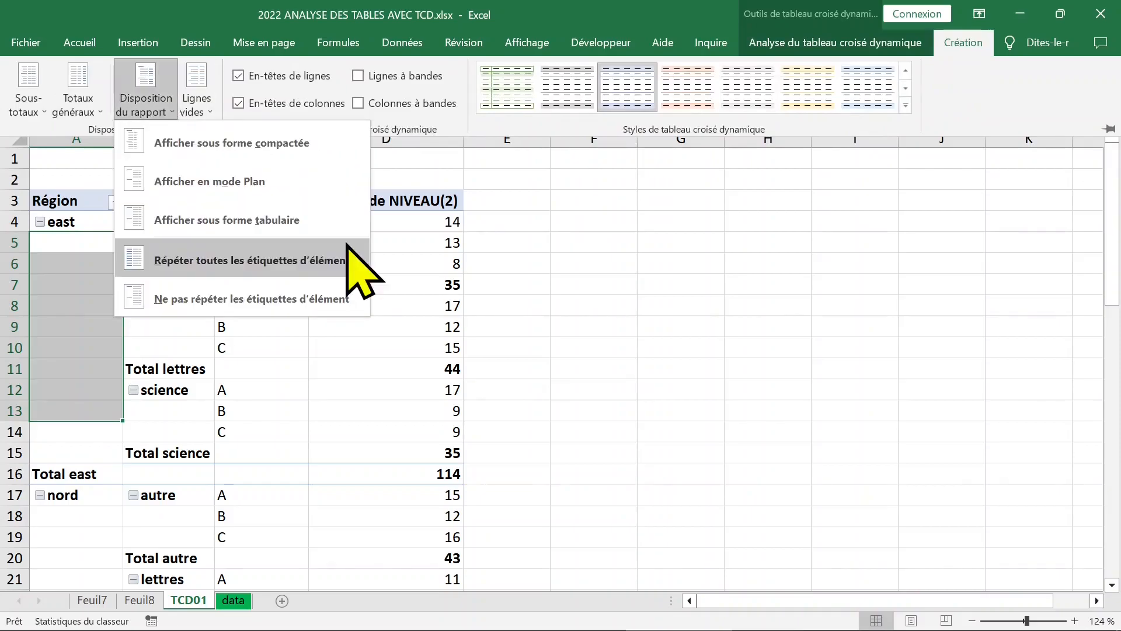
click(304, 262)
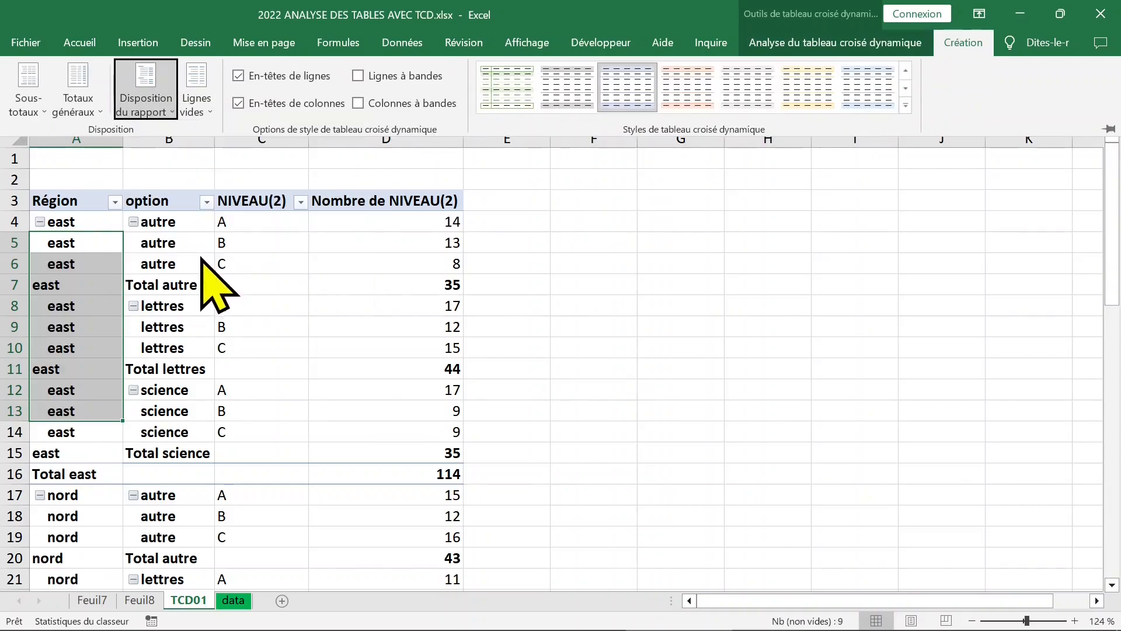
Collapse the autre, lettres and science items of the option field to hide their NIVEAU(2) details
click(133, 222)
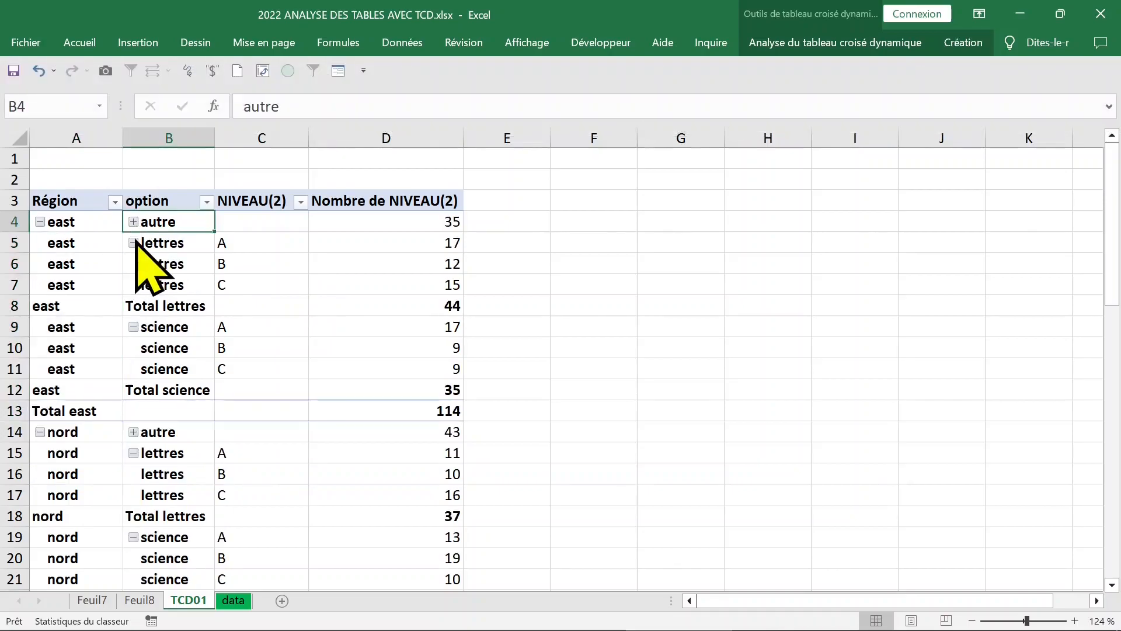
click(133, 242)
click(133, 263)
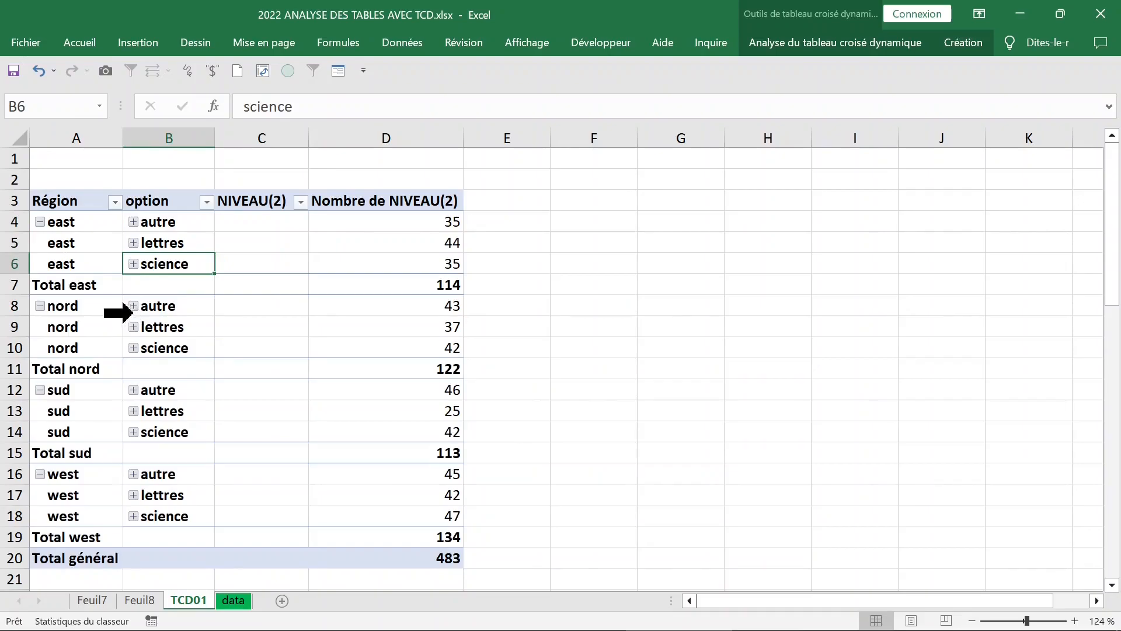
Display the pivot field list and remove the count of NIVEAU(2) from the values
click(409, 221)
click(362, 201)
click(355, 219)
click(366, 205)
click(362, 221)
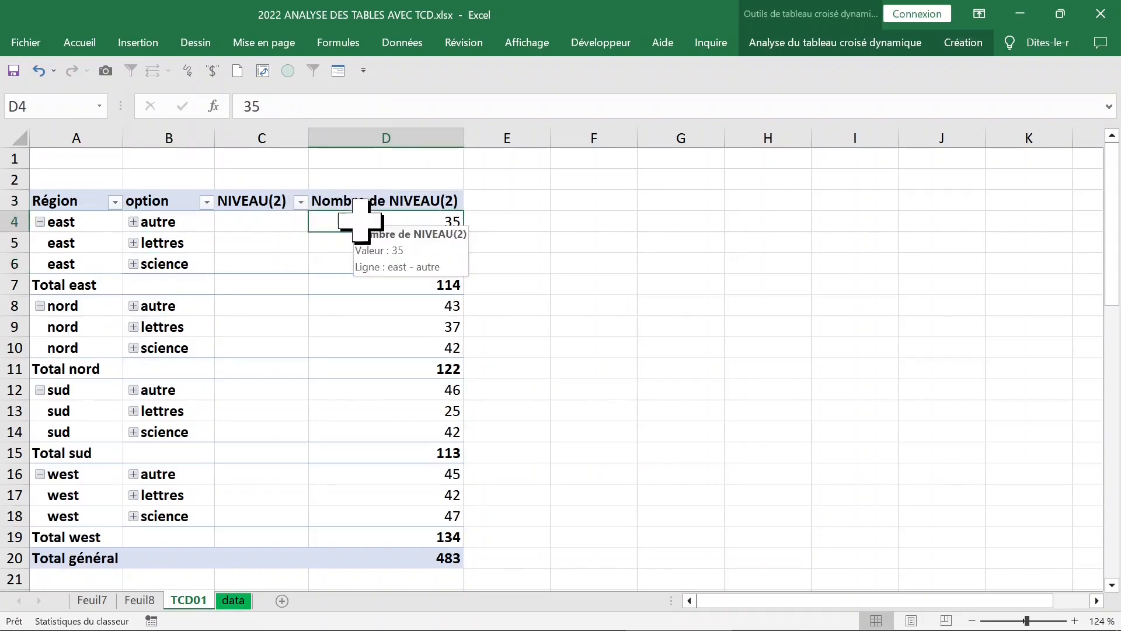
right_click(358, 220)
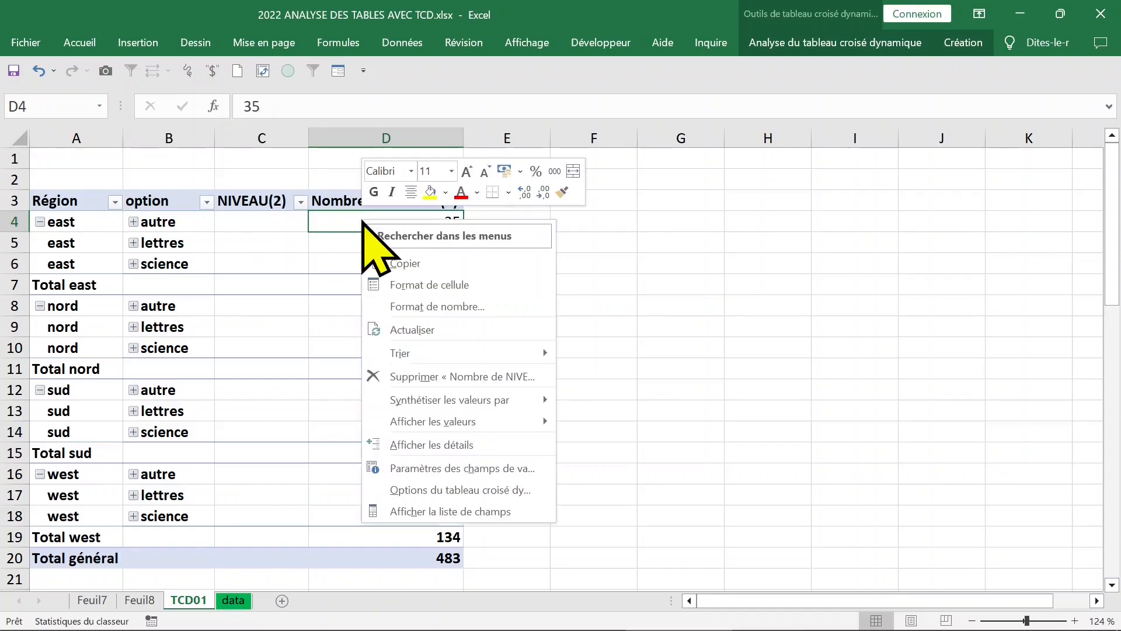
click(436, 509)
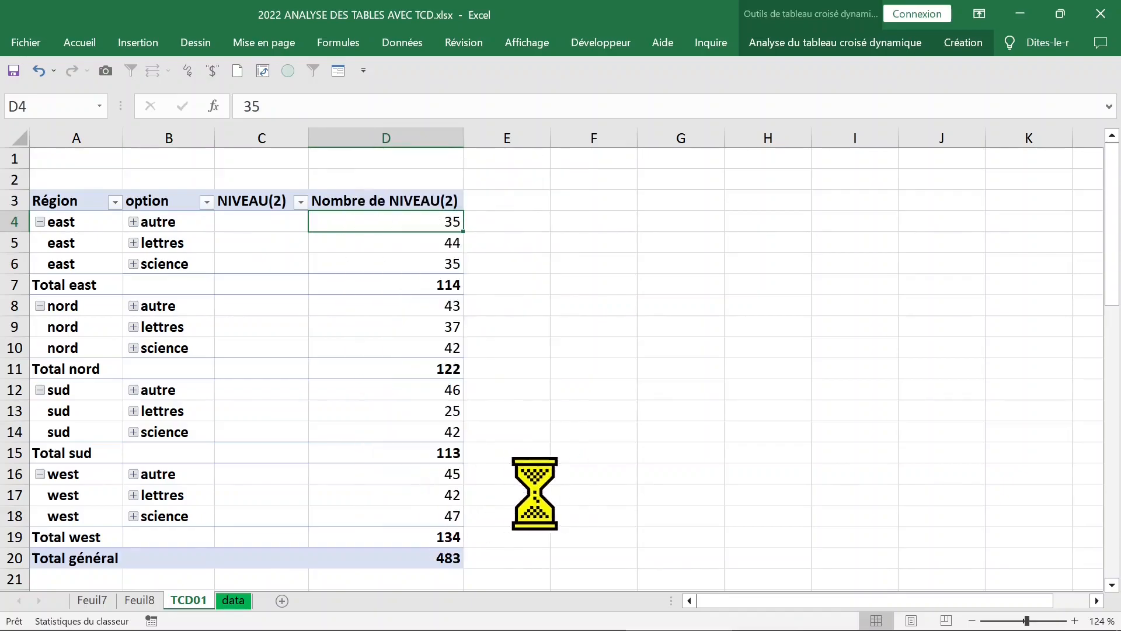
drag(908, 509, 672, 478)
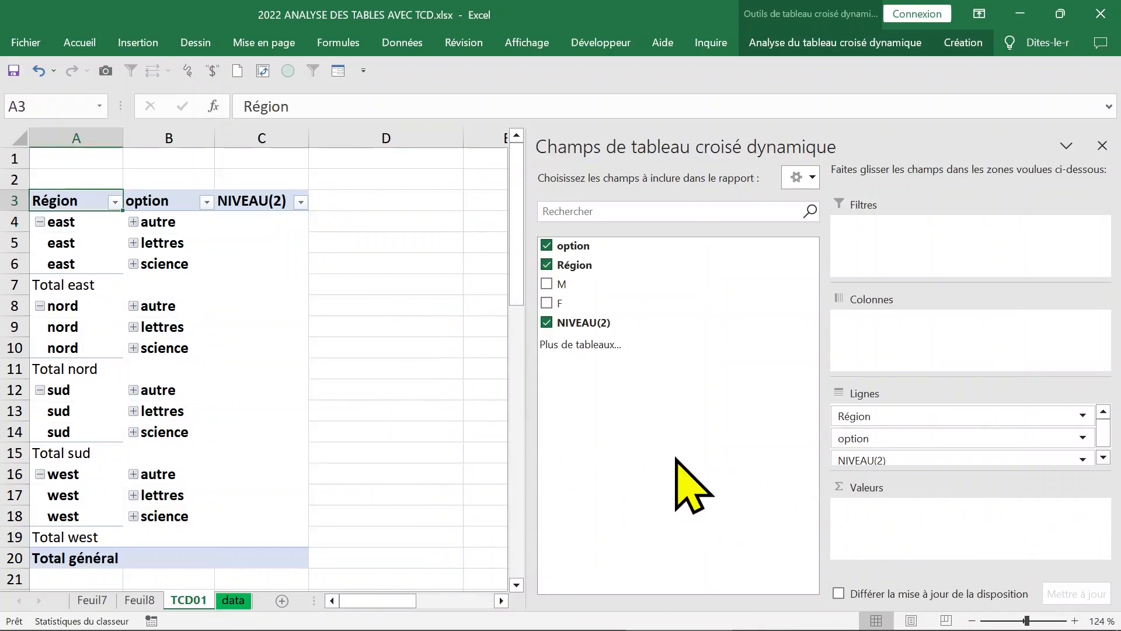
Add the sums of M and F to the pivot values and close the field list
click(547, 283)
click(546, 303)
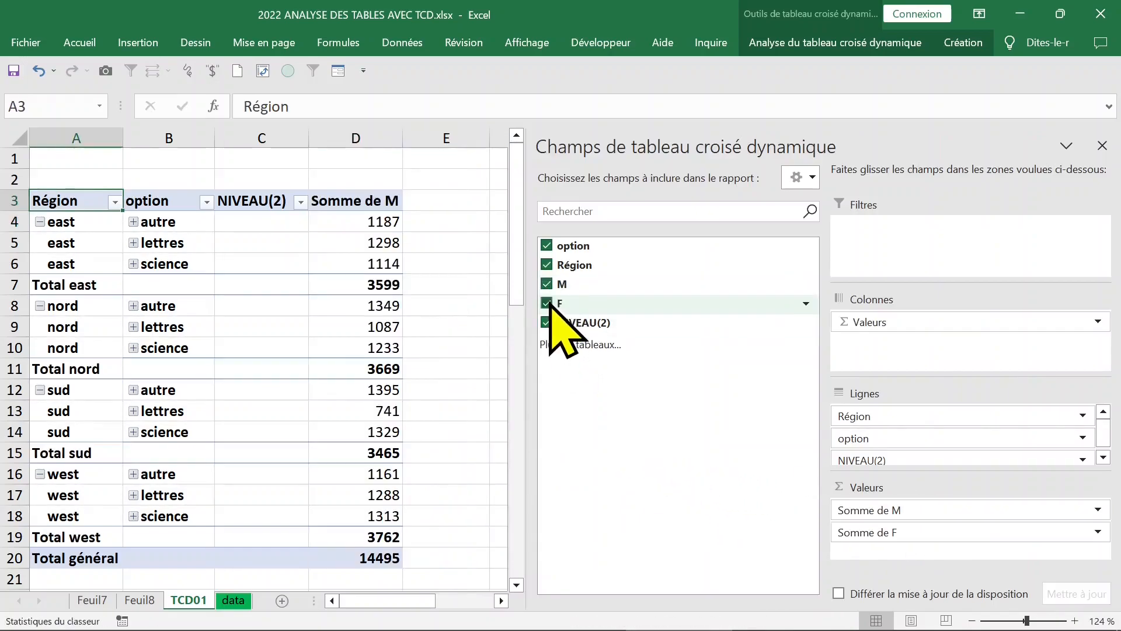
click(1102, 145)
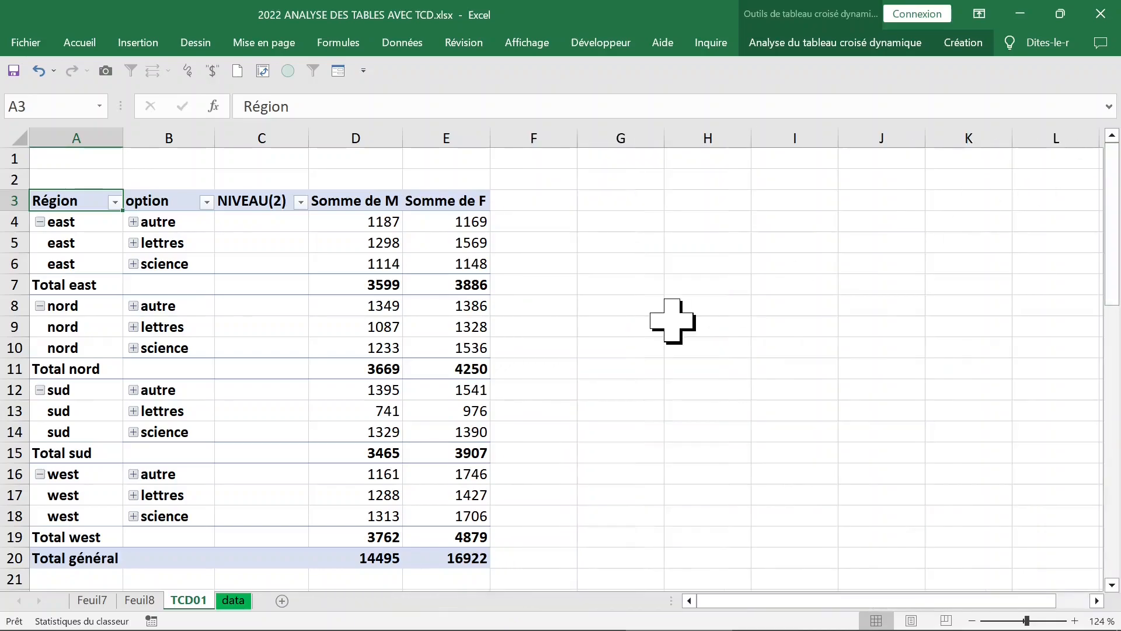
Expand the autre, lettres and science items of the option field to show their NIVEAU(2) details
click(352, 309)
click(167, 249)
click(94, 230)
click(127, 240)
click(127, 223)
click(272, 223)
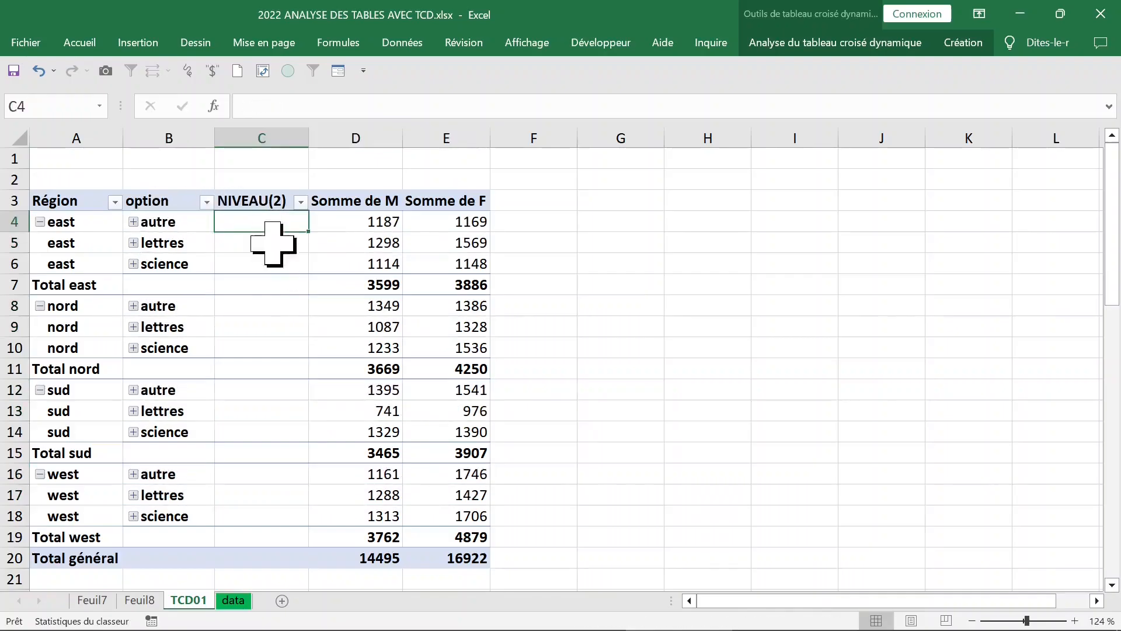
click(133, 222)
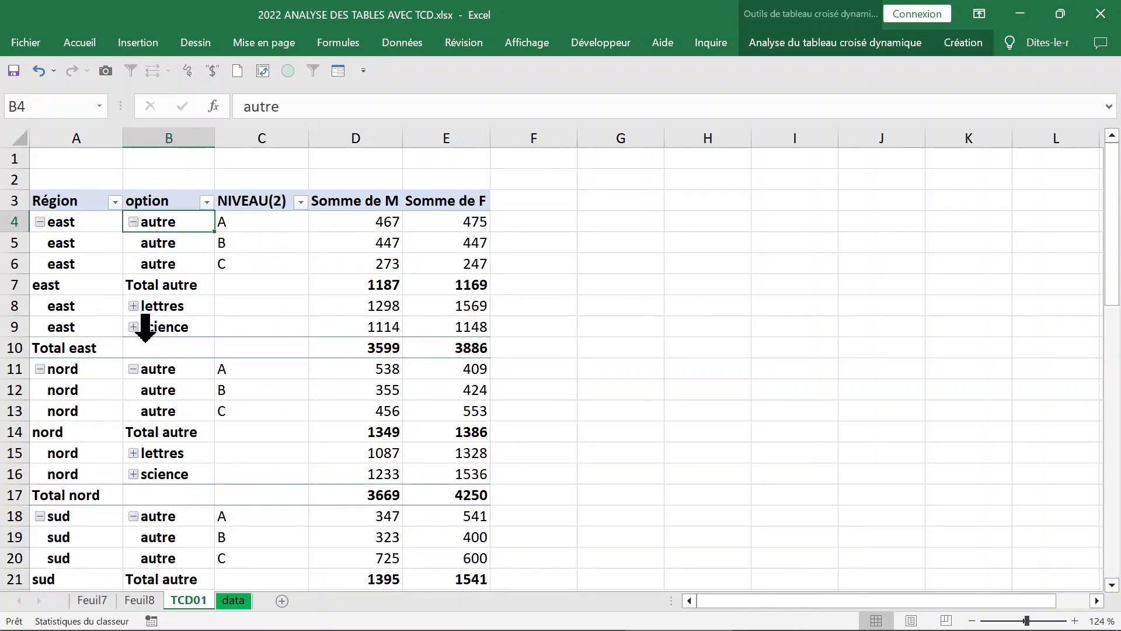
click(134, 306)
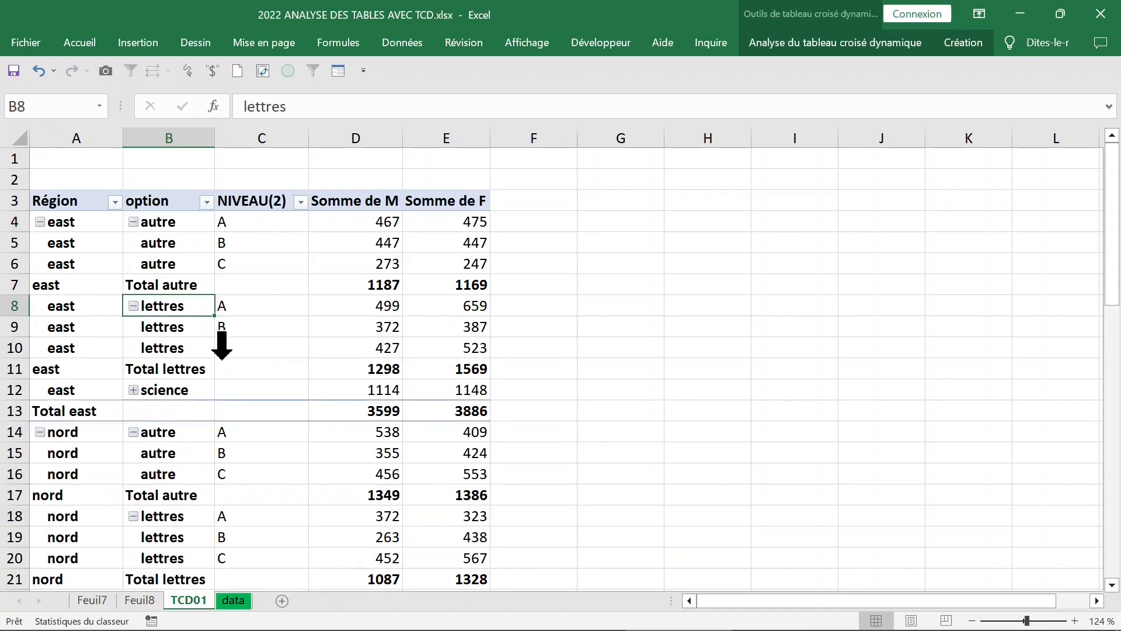
click(134, 390)
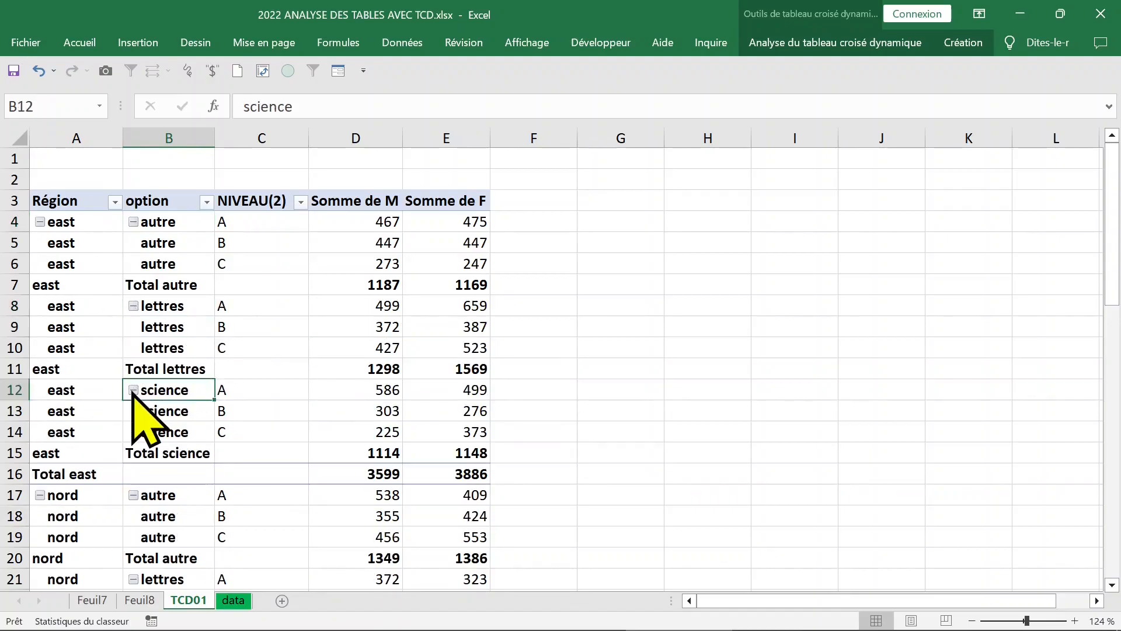
Display the pivot field list and move NIVEAU(2) above option and Région, making it the first row field
click(245, 245)
click(298, 325)
click(350, 222)
click(258, 225)
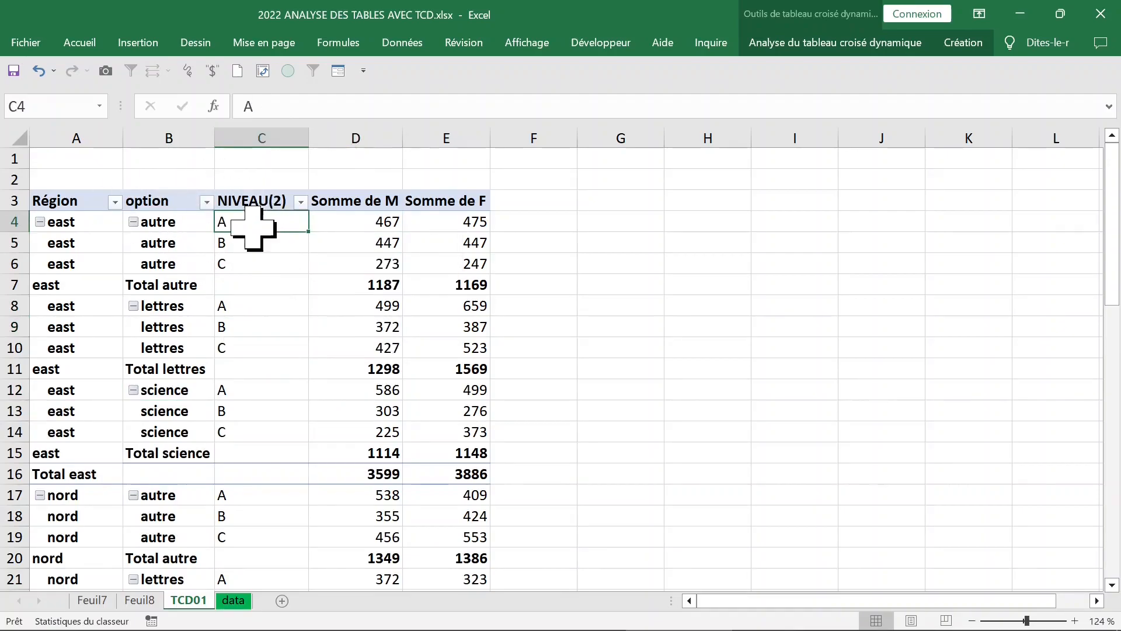
right_click(251, 225)
click(319, 561)
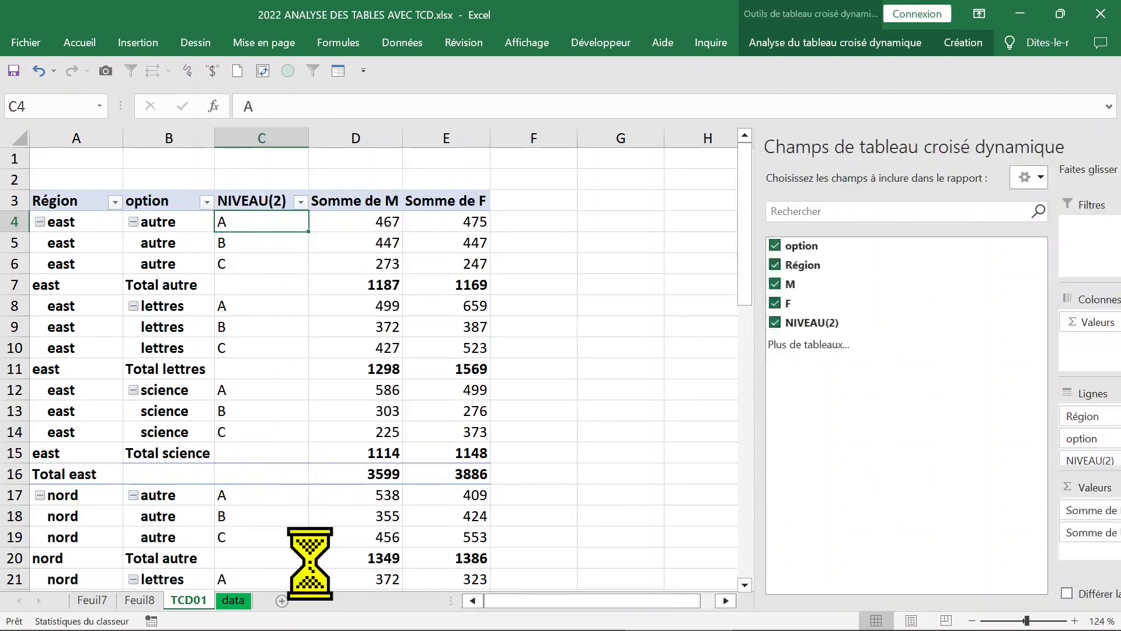
click(924, 463)
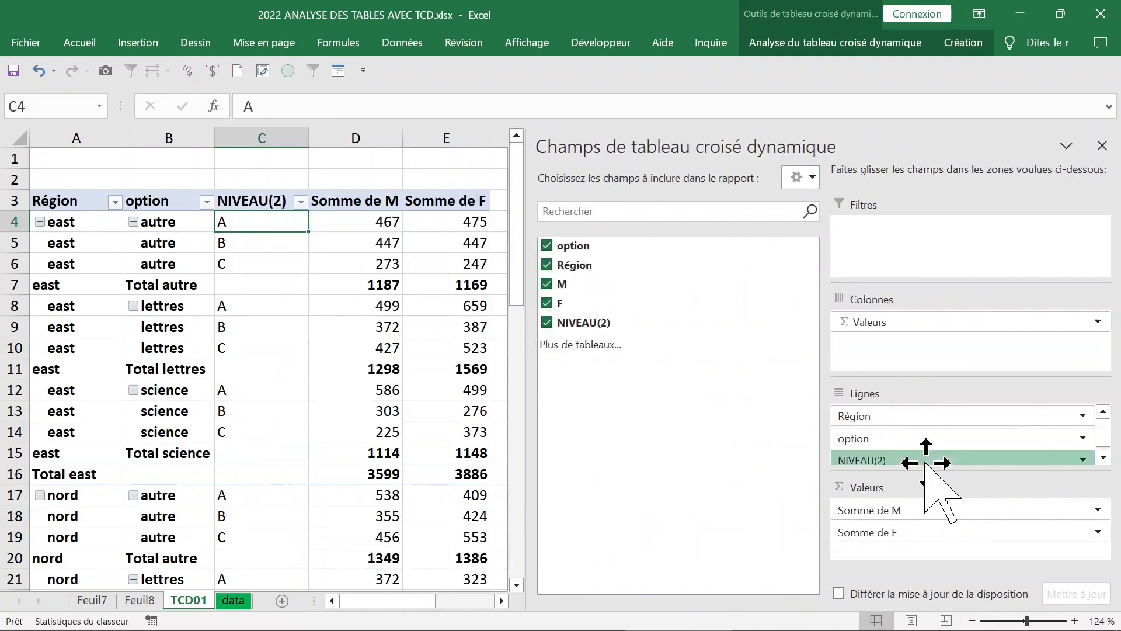
drag(924, 463, 928, 431)
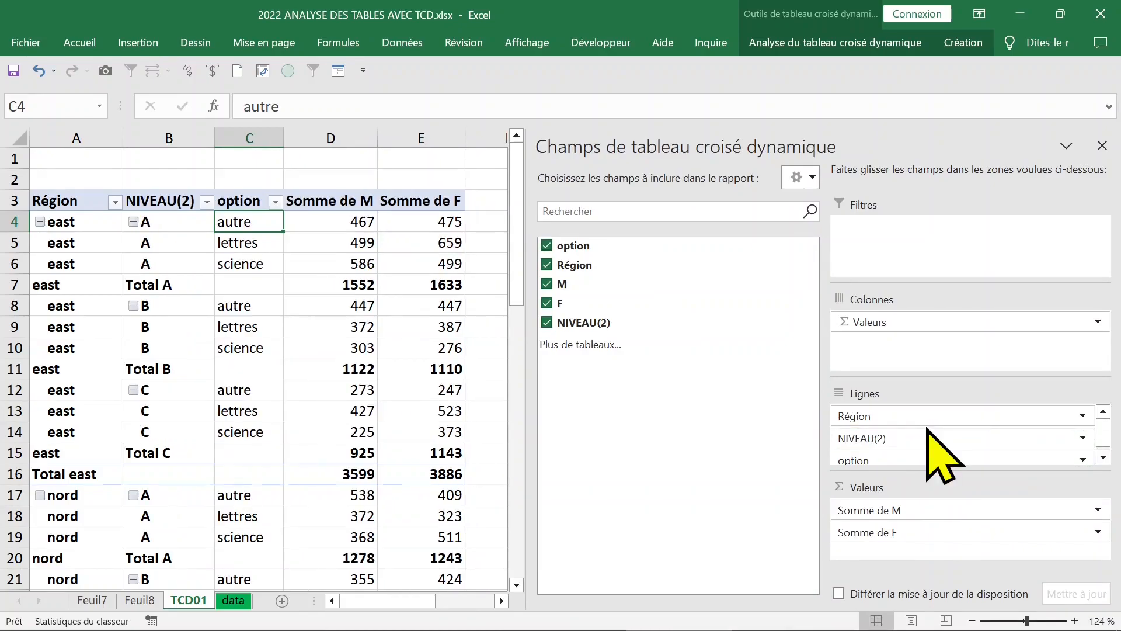
click(918, 437)
drag(917, 438, 917, 416)
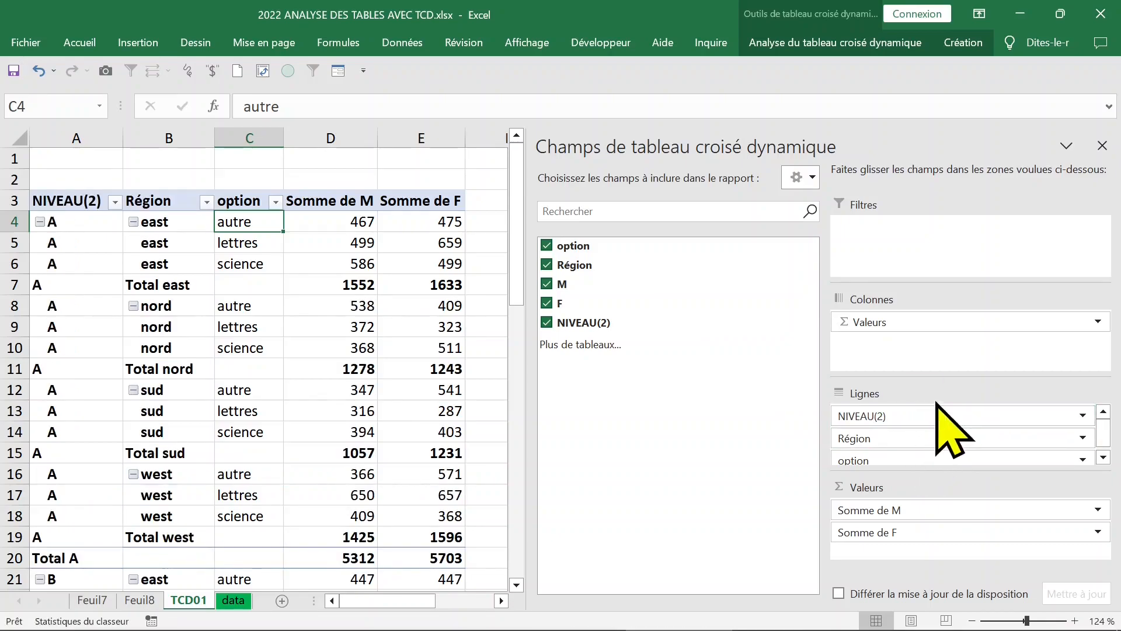
Move Région from the rows to the columns, add M and F back to the values, and close the field list
drag(918, 444, 698, 367)
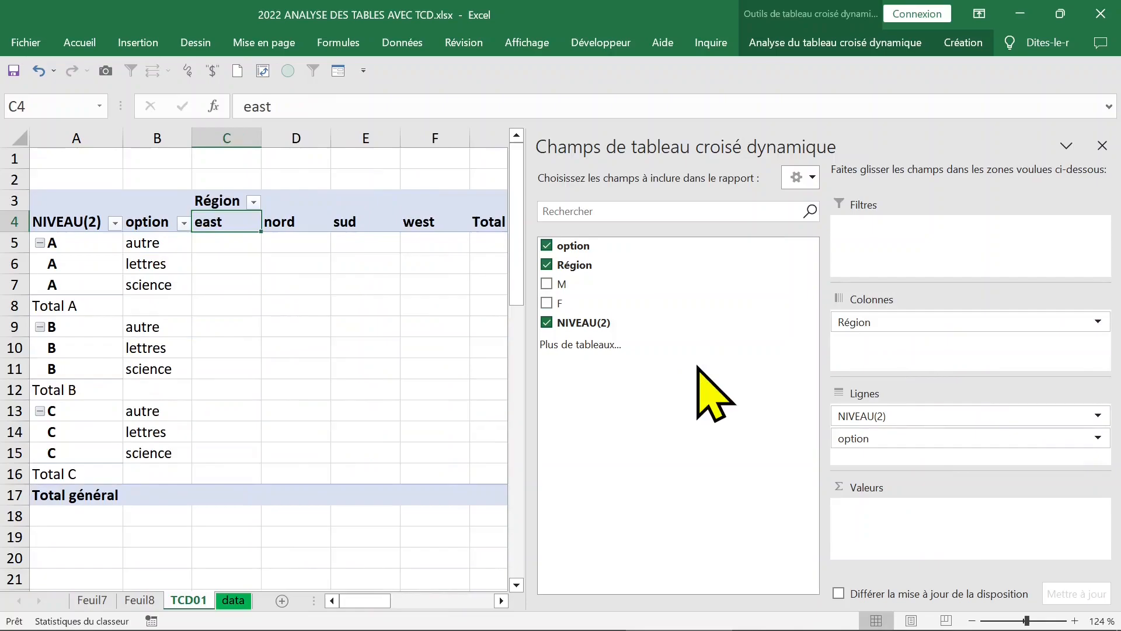
click(547, 285)
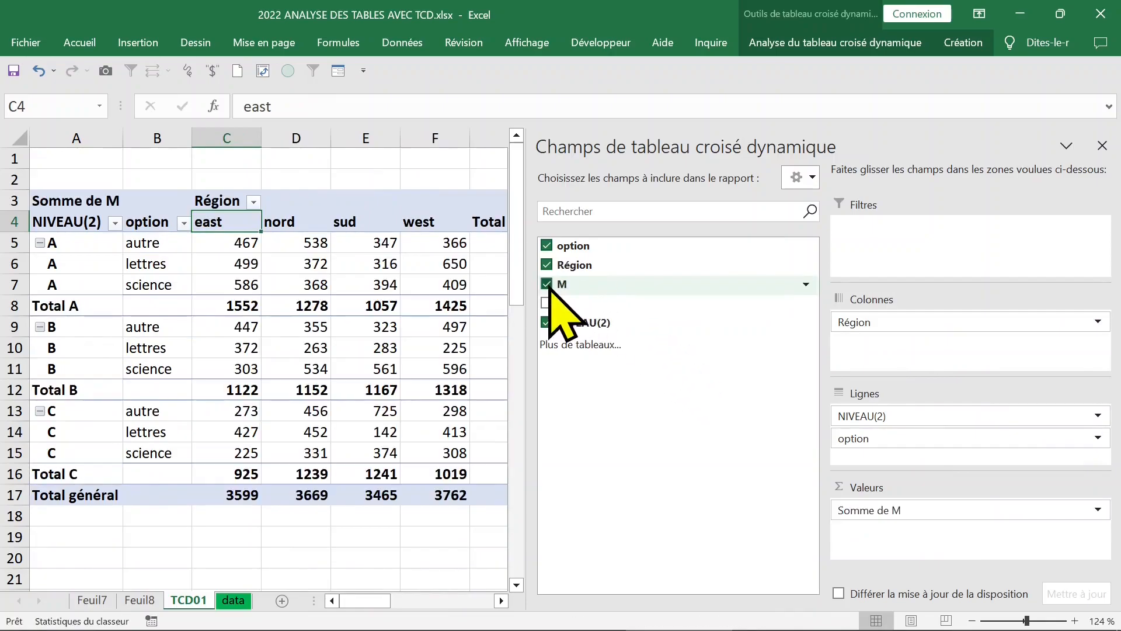
click(546, 303)
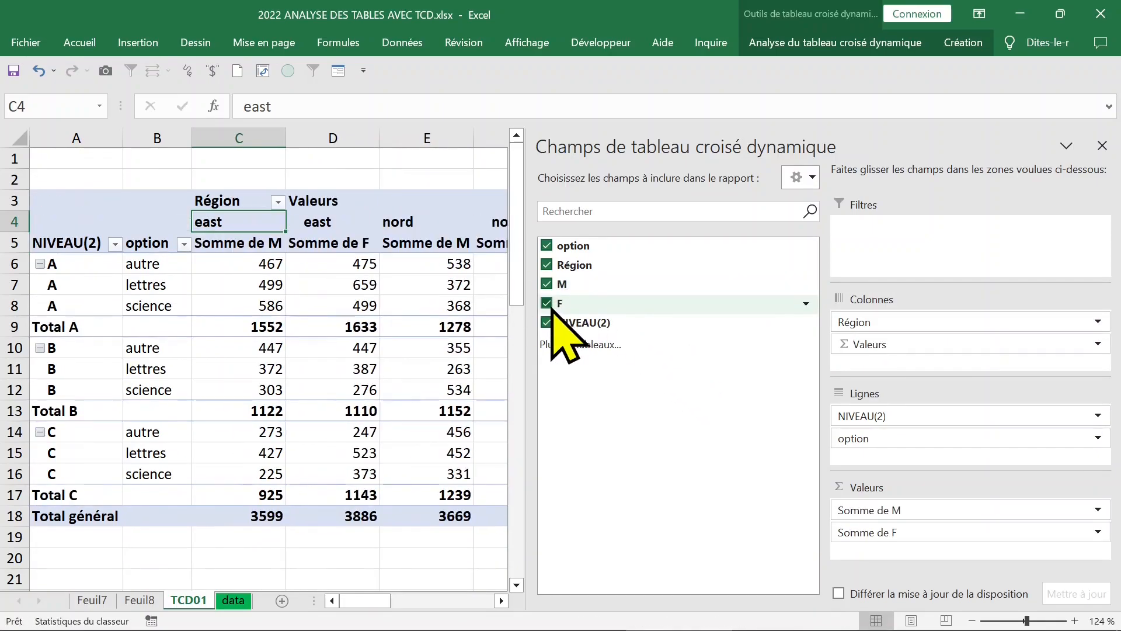
click(1102, 145)
click(266, 285)
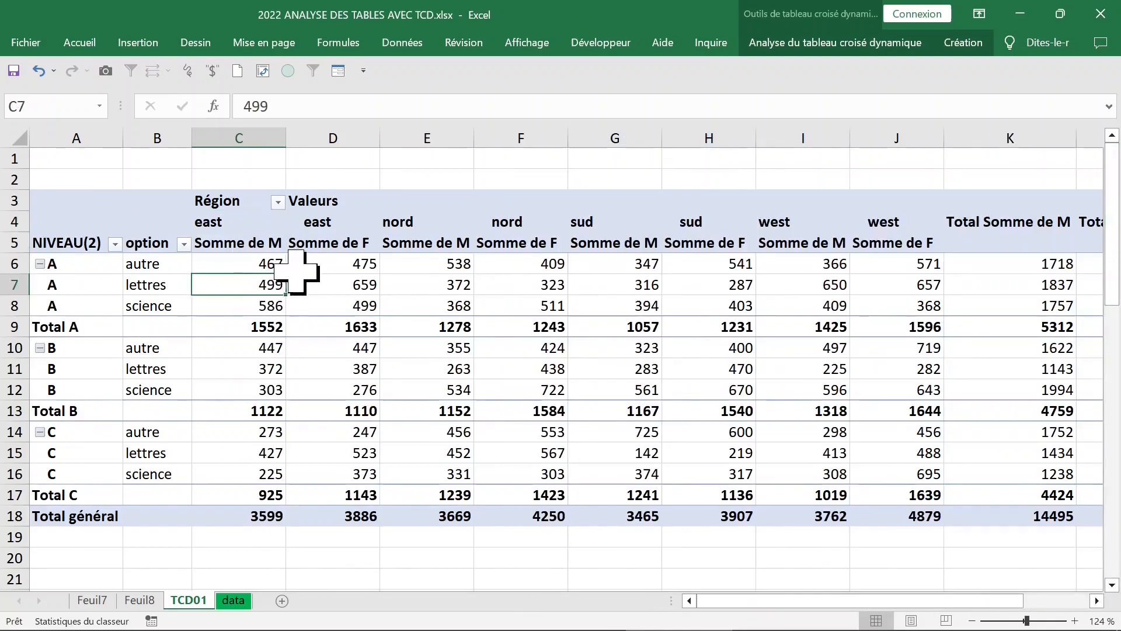
Select the whole east item of the pivot table and fill it with yellow
click(225, 202)
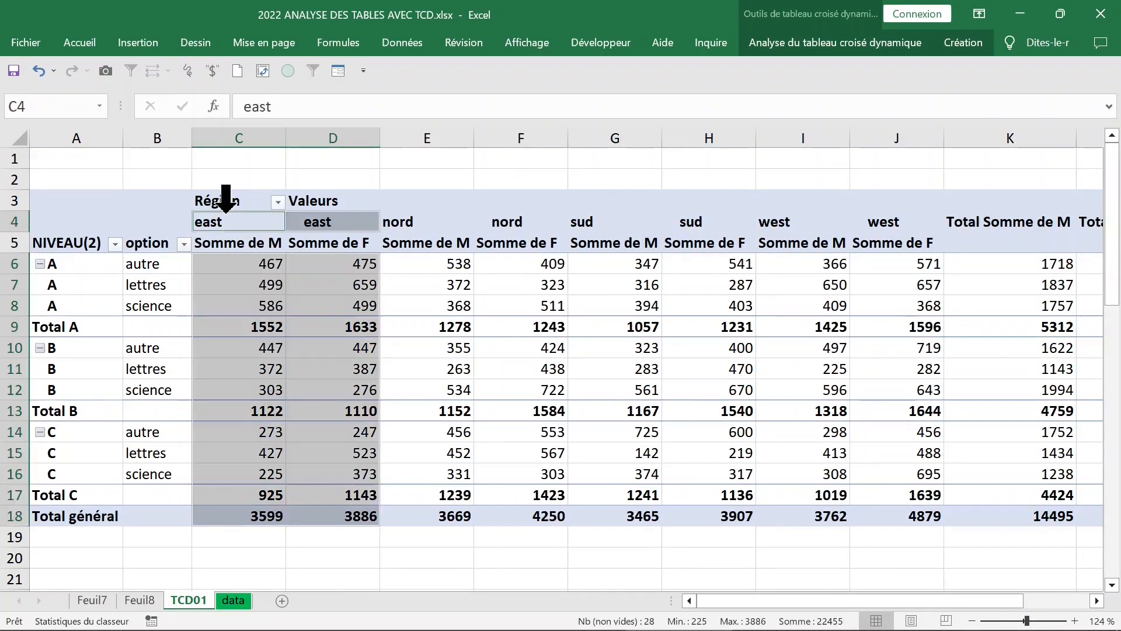
click(226, 213)
click(232, 215)
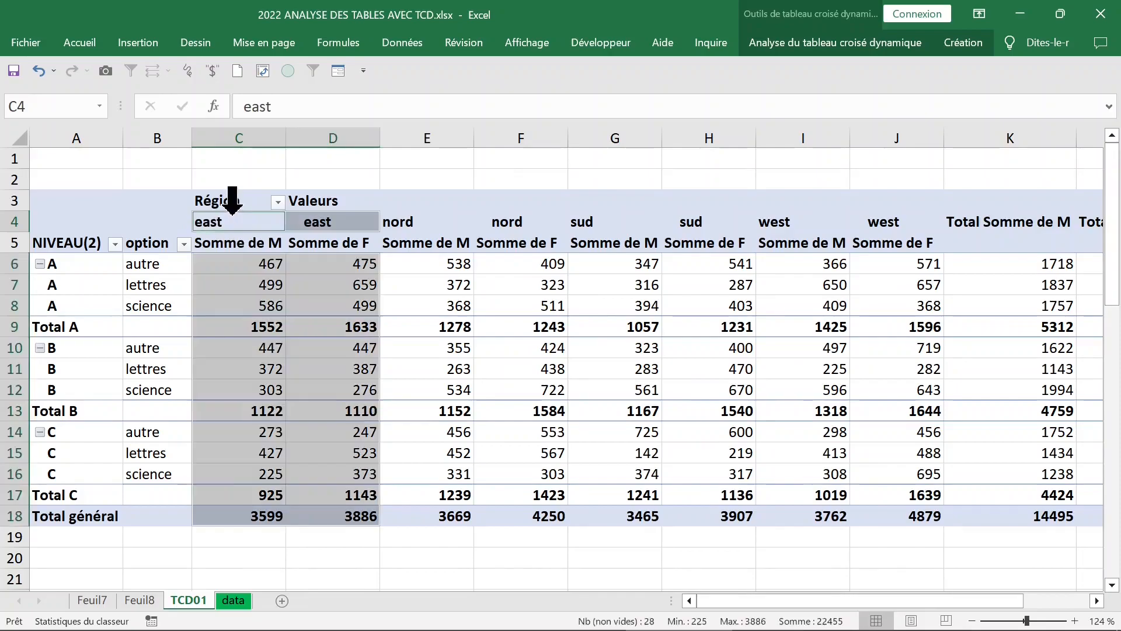
click(87, 43)
click(213, 103)
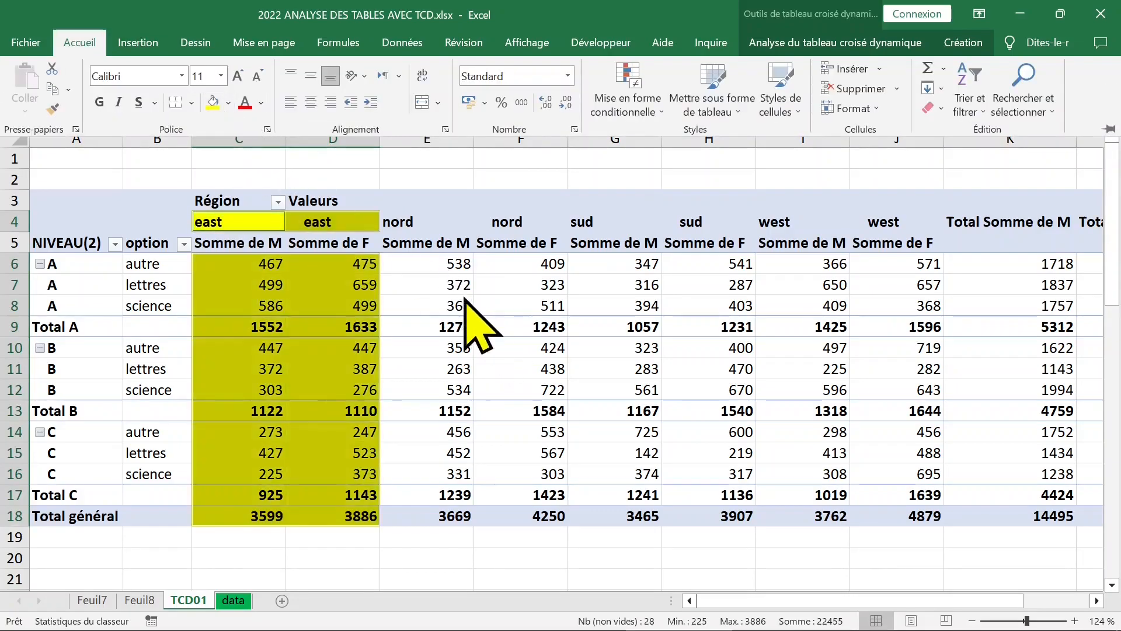
Select the whole nord item of the pivot table and fill it with light green
click(449, 284)
click(392, 214)
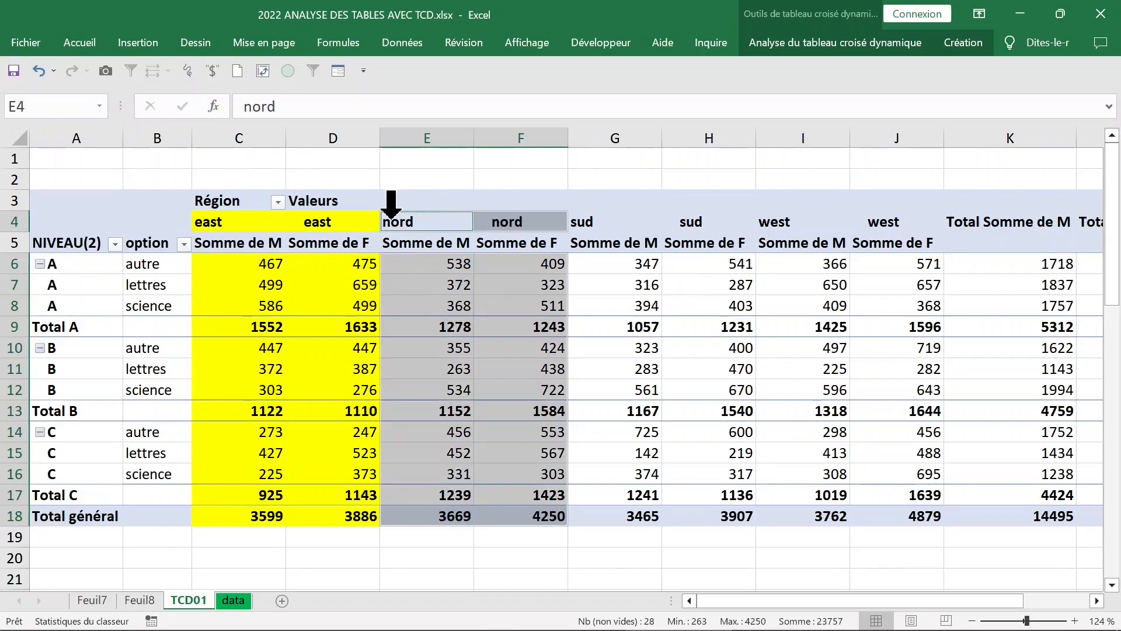
click(87, 42)
click(228, 102)
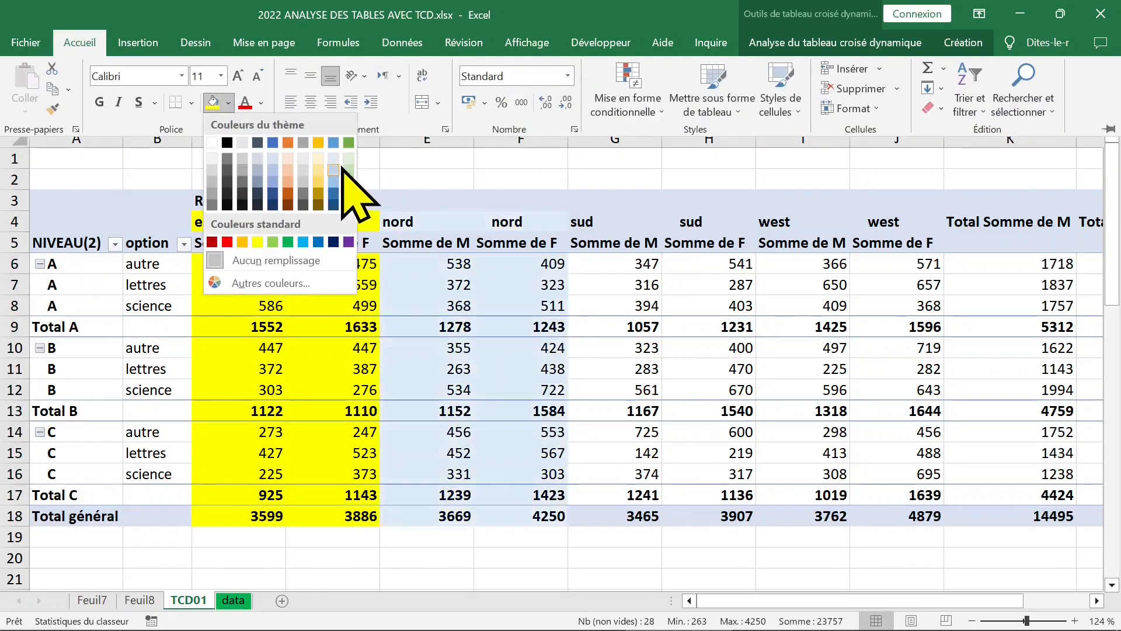
click(348, 165)
Select the whole sud item of the pivot table and fill it with a medium-light blue theme color
click(613, 268)
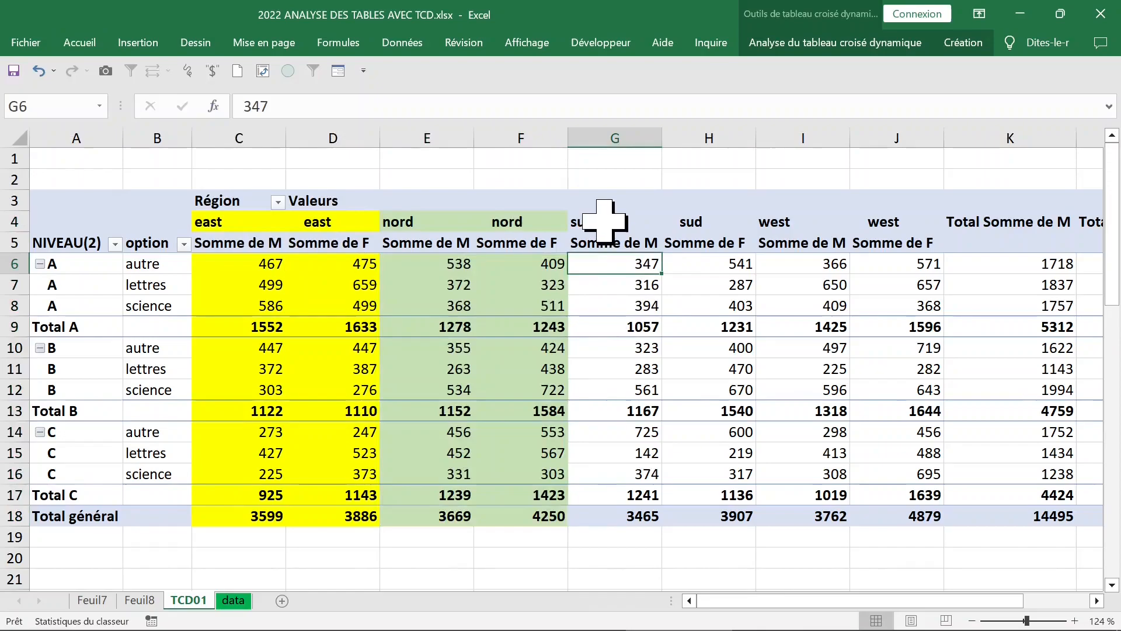
click(599, 219)
click(80, 42)
click(229, 103)
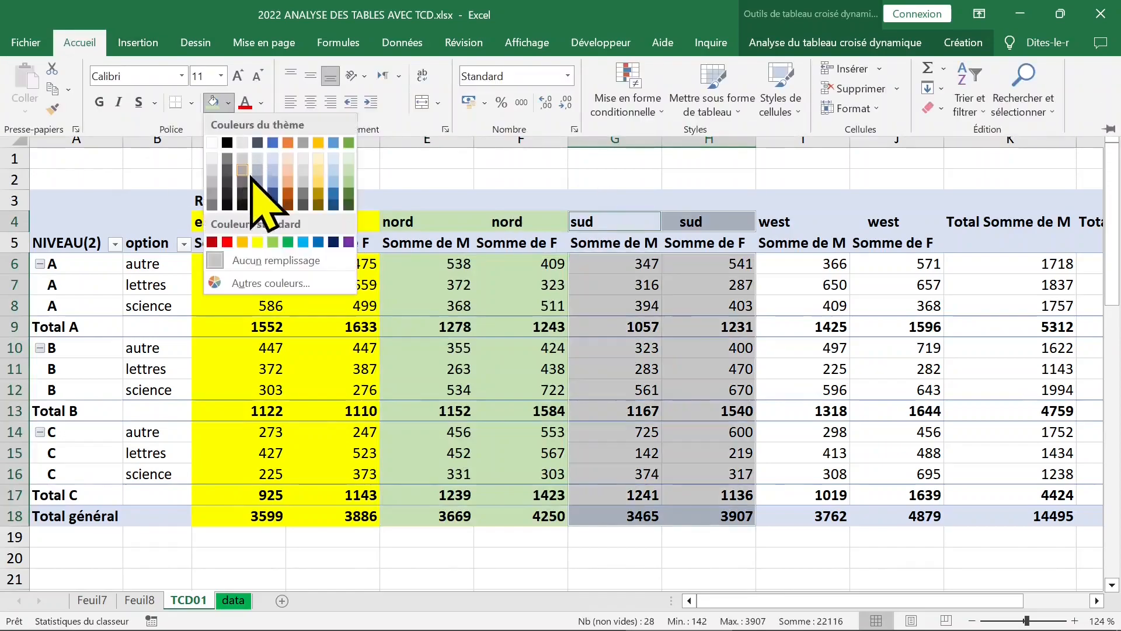
click(274, 179)
Rearrange the pivot fields with Valeurs then option as columns and NIVEAU(2) then Région as rows, and close the field list
click(828, 284)
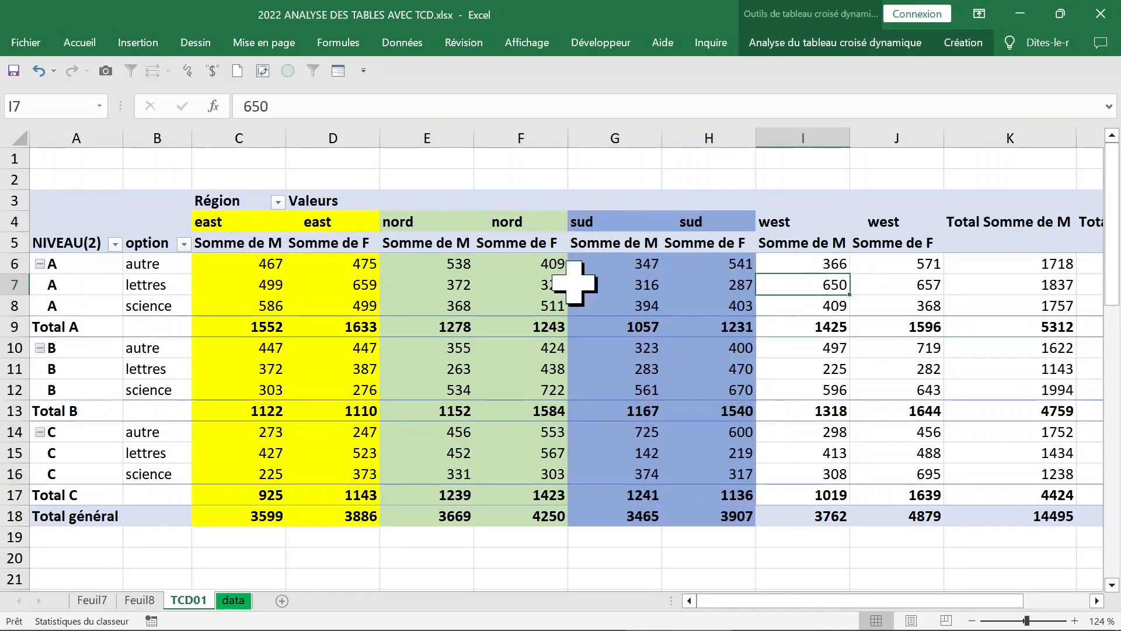
click(590, 283)
click(408, 283)
click(262, 240)
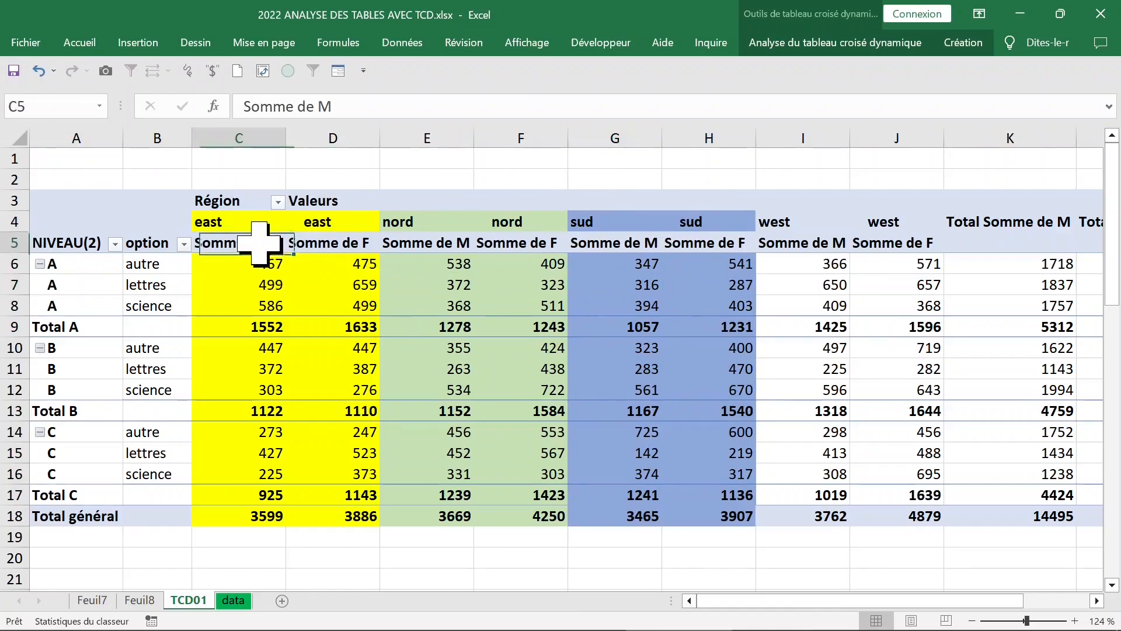
right_click(253, 248)
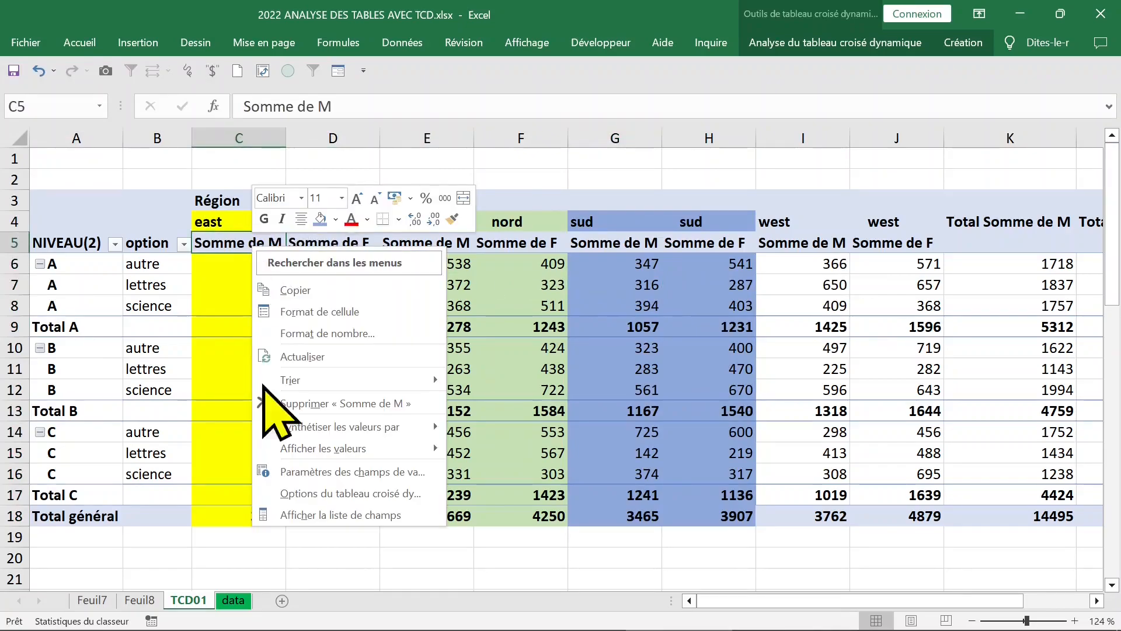
click(340, 514)
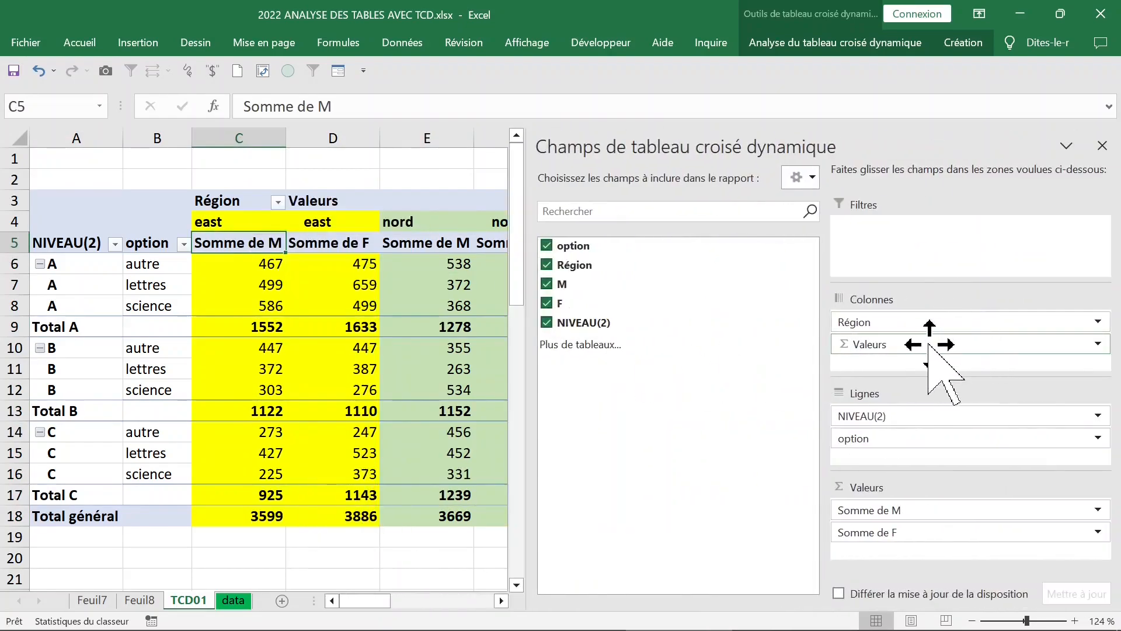
drag(907, 325, 884, 339)
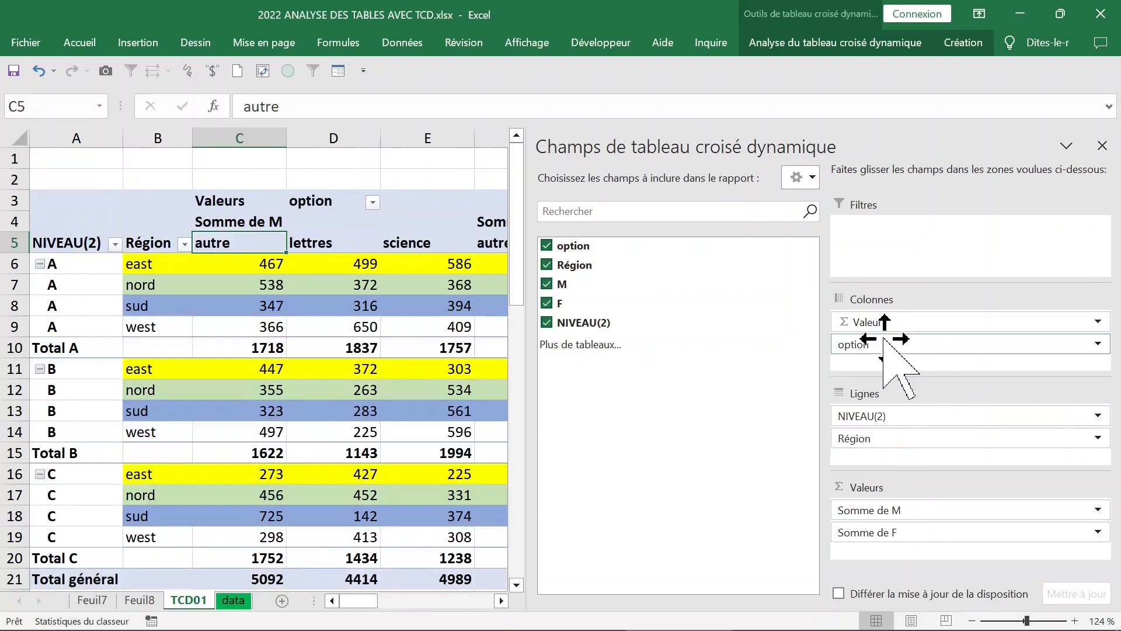
click(1101, 146)
Examine the autre, lettres and science columns under the sums of M and F in the rearranged pivot table
click(361, 290)
click(277, 234)
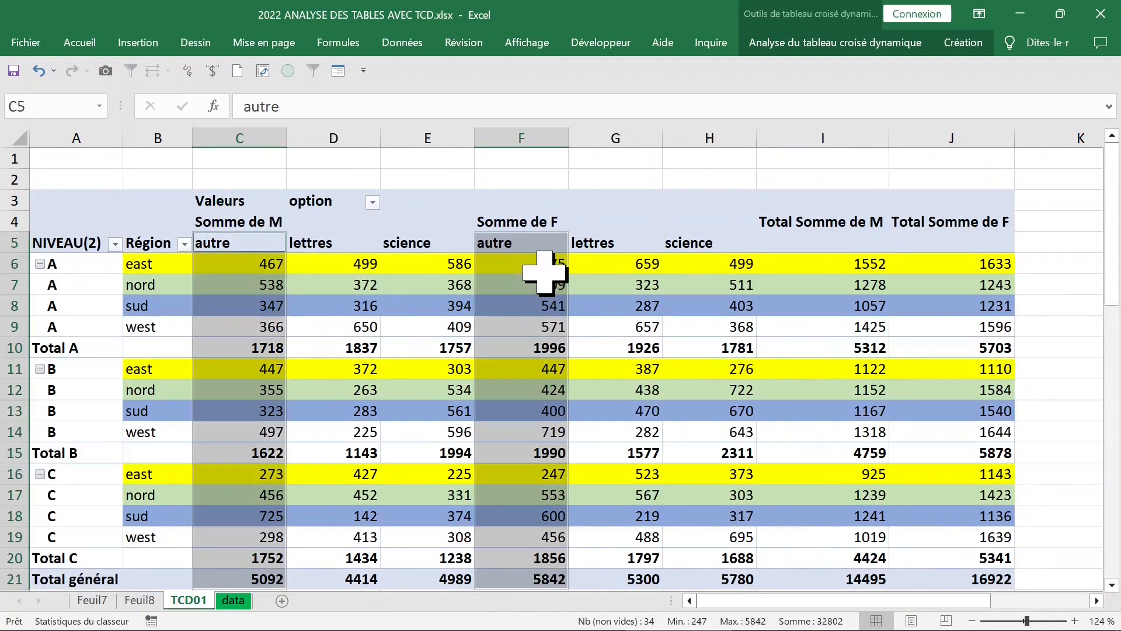
click(315, 233)
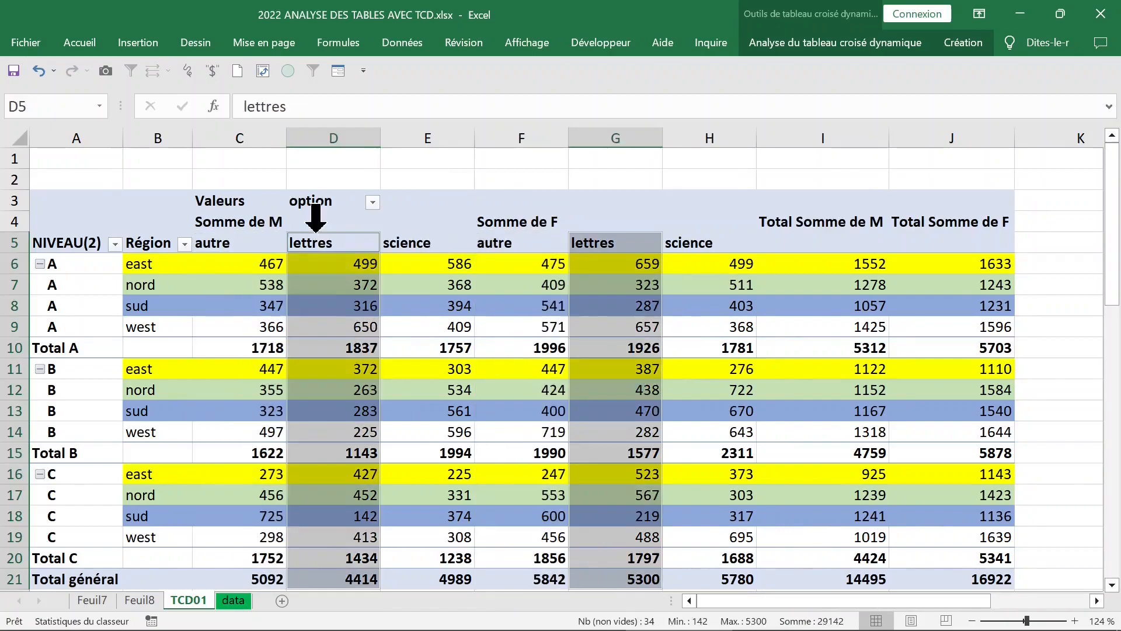
click(411, 224)
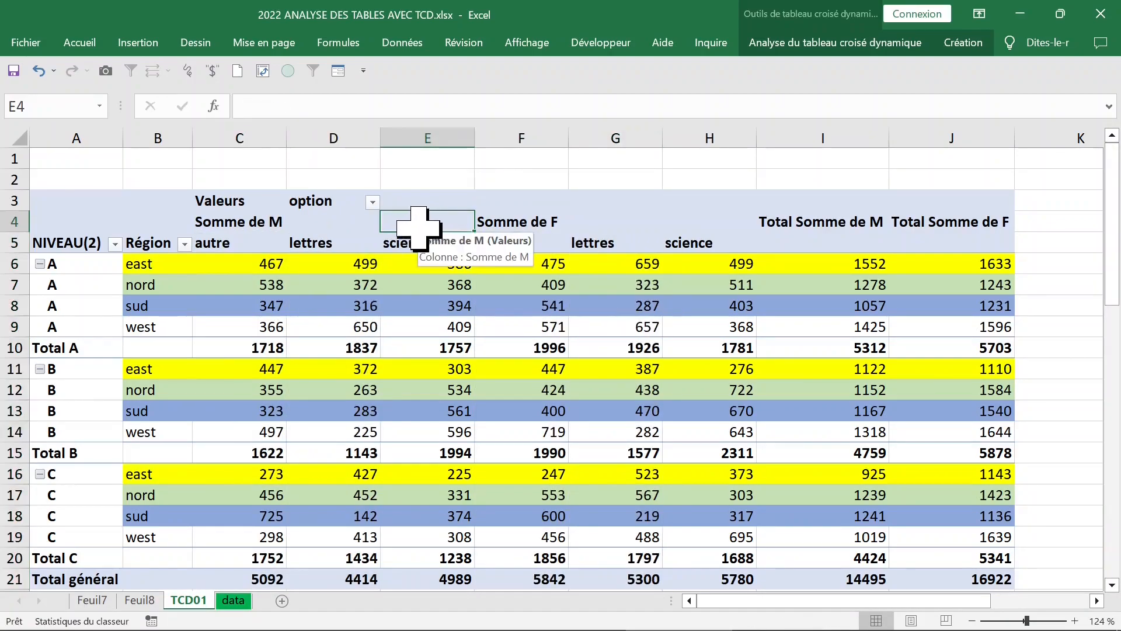
click(414, 233)
click(911, 264)
click(618, 263)
click(409, 264)
Display the pivot field list and remove NIVEAU(2), F, M, Région and option to empty the pivot table
right_click(349, 264)
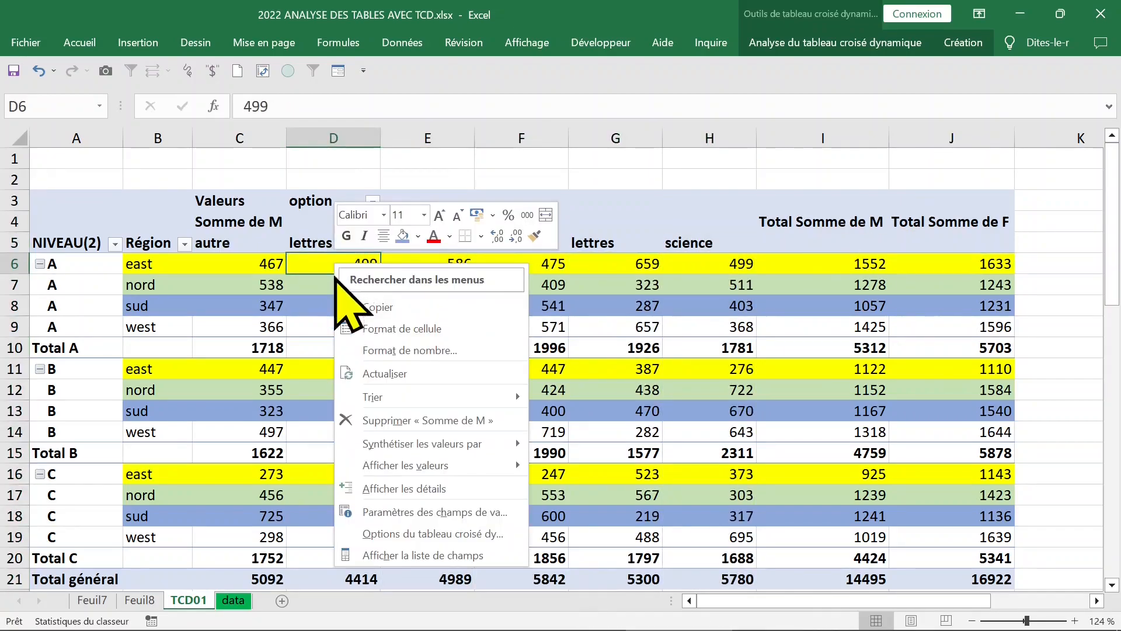
click(397, 554)
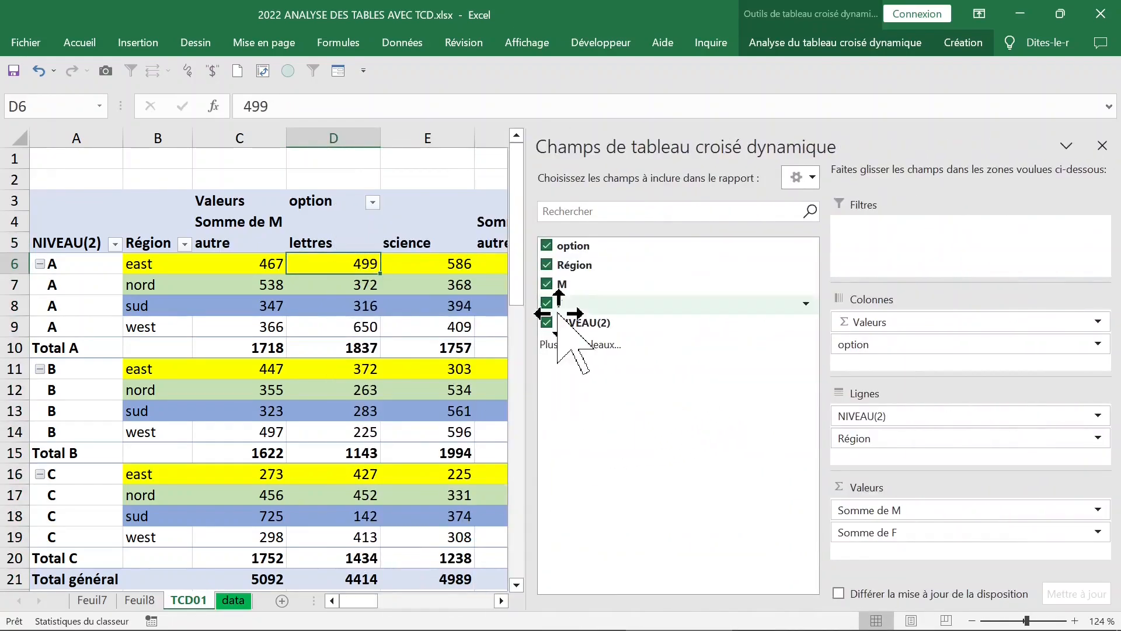
click(546, 323)
click(546, 303)
click(546, 284)
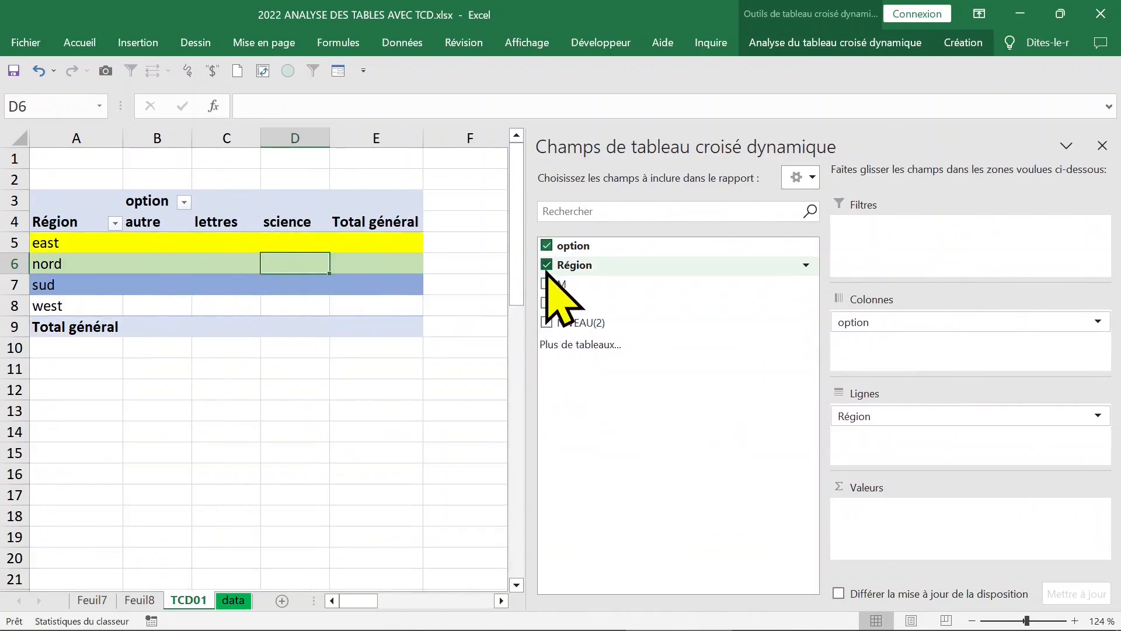
click(546, 264)
click(546, 245)
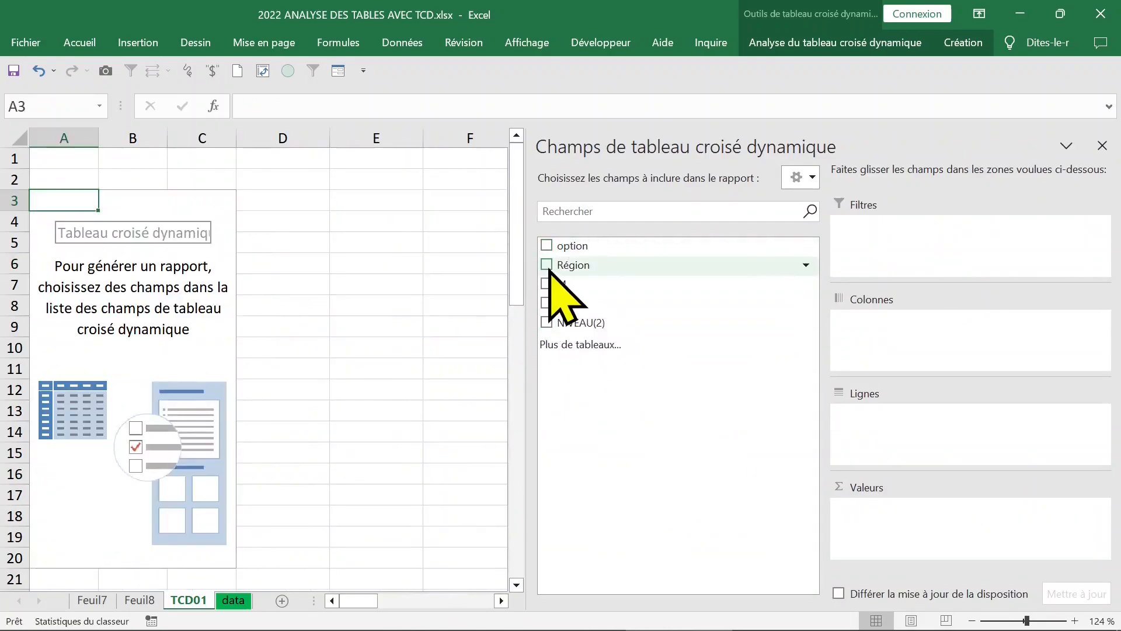
Rebuild the pivot table with option as rows, the sums of M and F as values, and Région as a column field
click(547, 246)
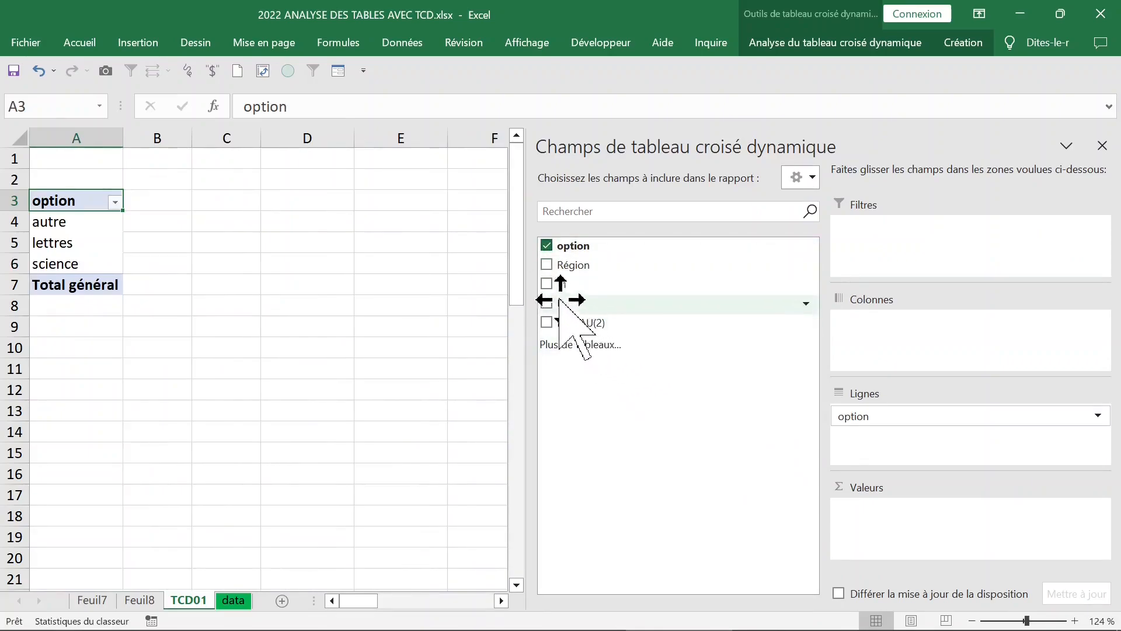
click(547, 284)
click(546, 303)
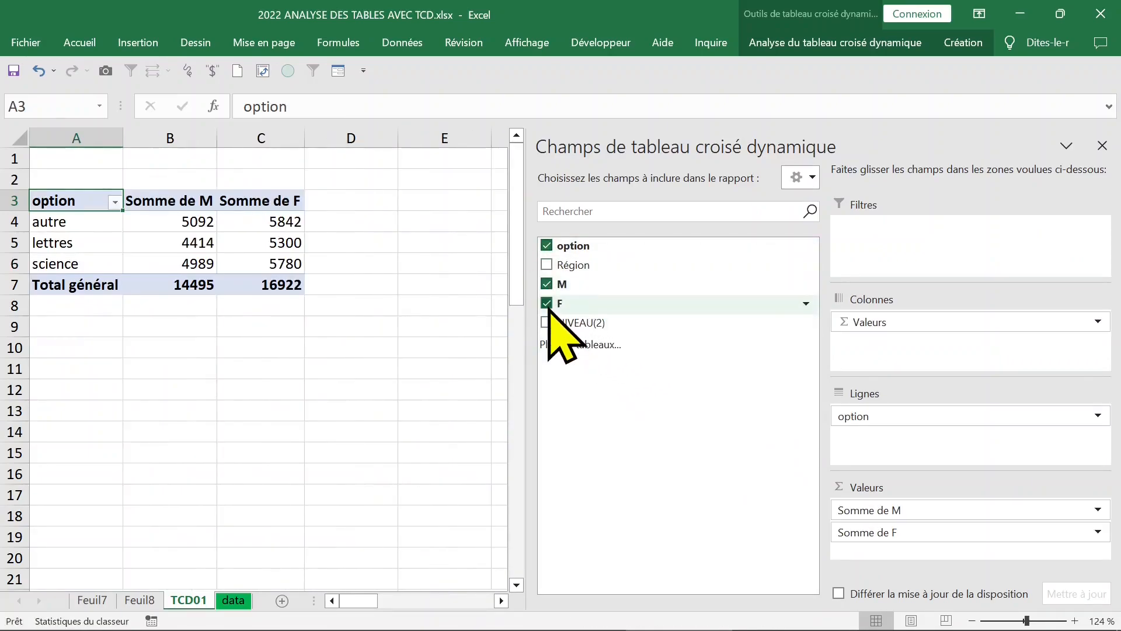
drag(602, 270, 883, 362)
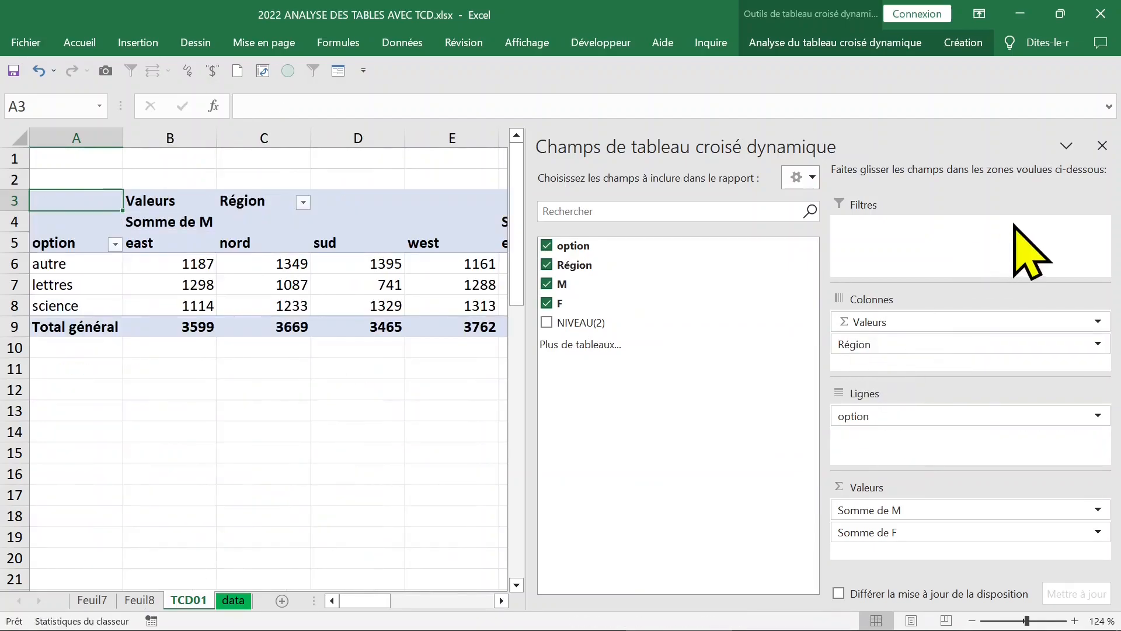
Swap the pivot fields so Région forms the rows and option follows Valeurs as columns, and close the field list
click(1101, 146)
click(156, 214)
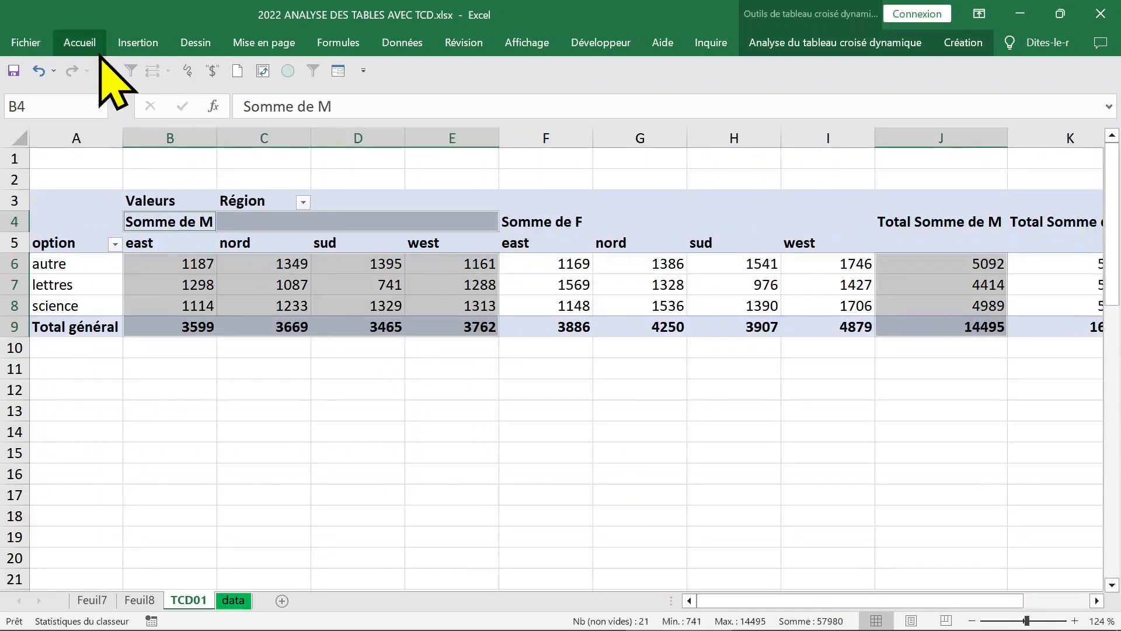
click(209, 246)
click(241, 268)
click(163, 243)
click(165, 267)
right_click(170, 267)
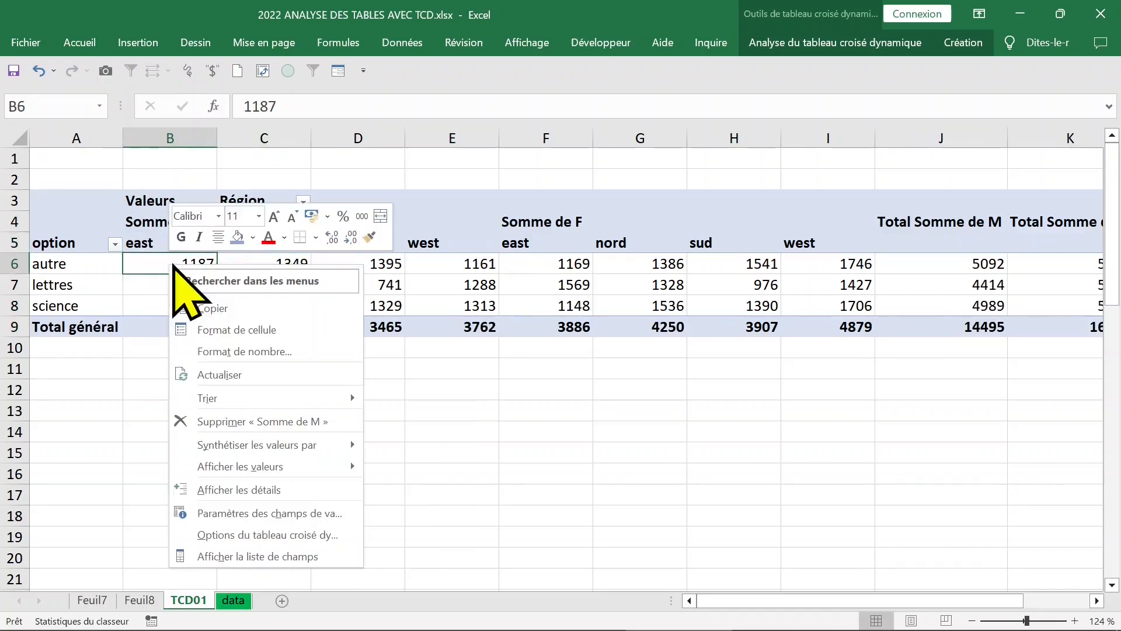
click(289, 556)
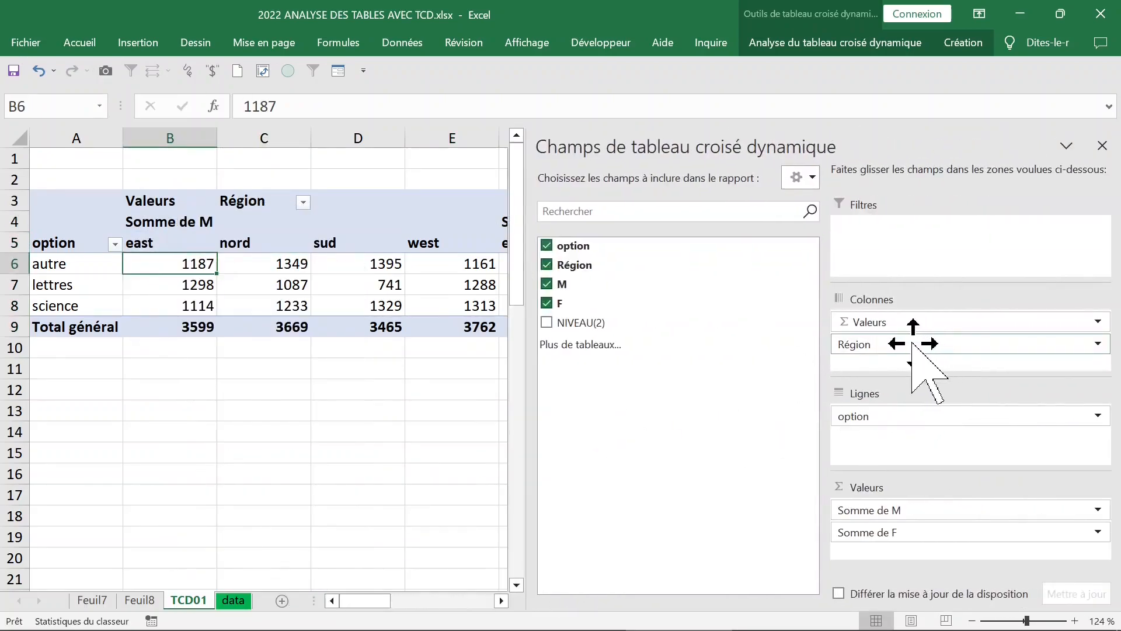
drag(923, 345, 913, 463)
drag(881, 413, 881, 346)
drag(881, 345, 883, 346)
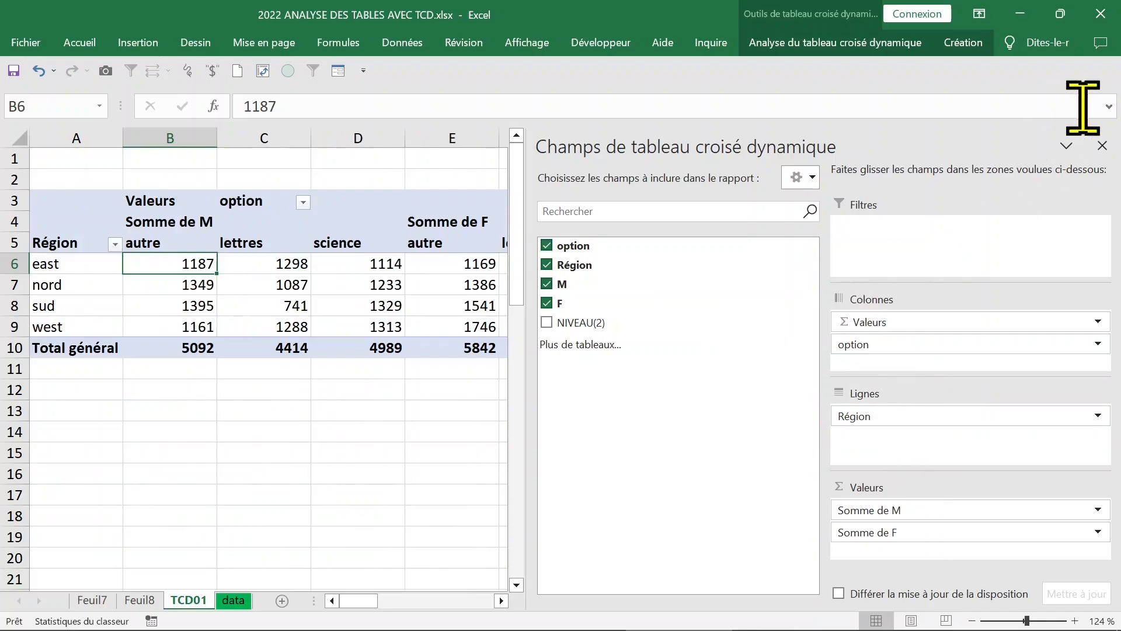
click(1102, 146)
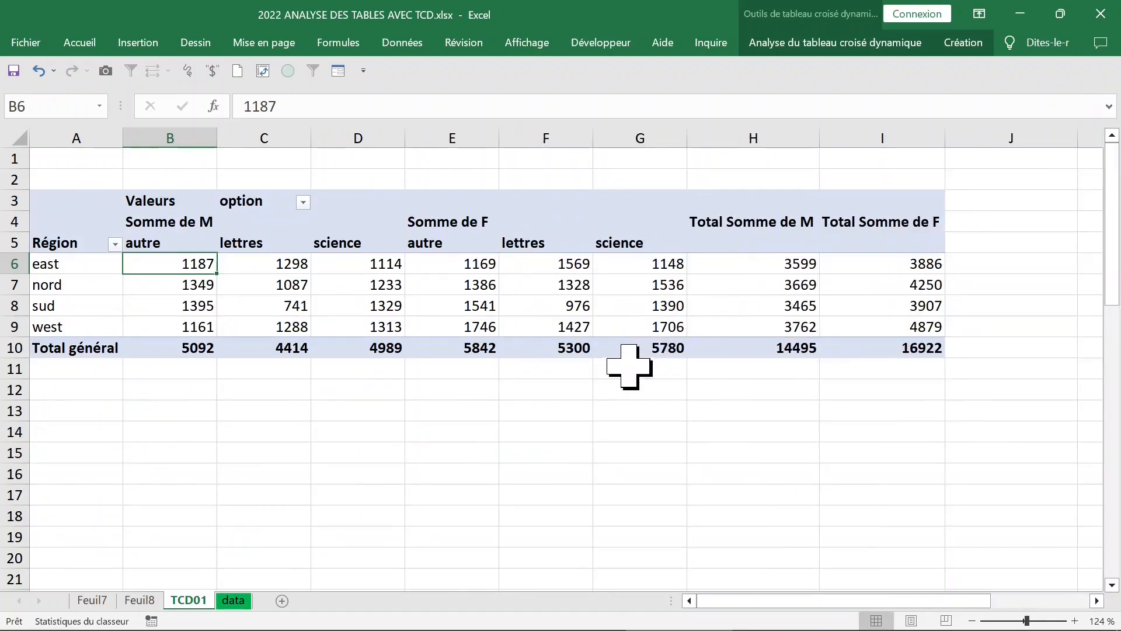
Auto-fit the widths of all the sheet's columns to their contents
click(416, 389)
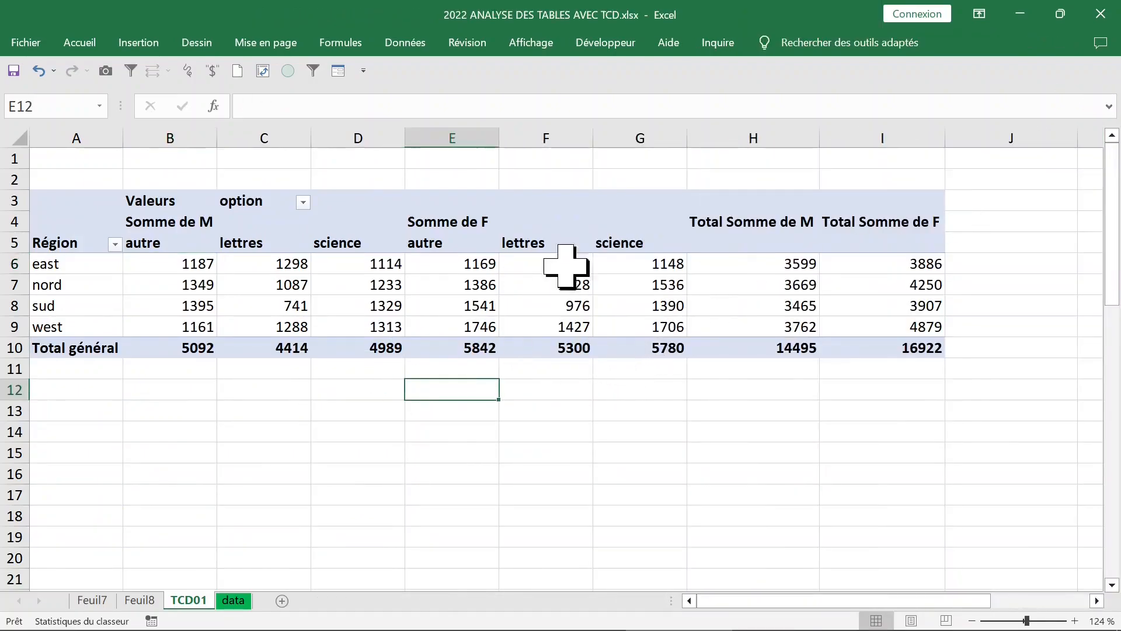
click(19, 139)
double_click(495, 139)
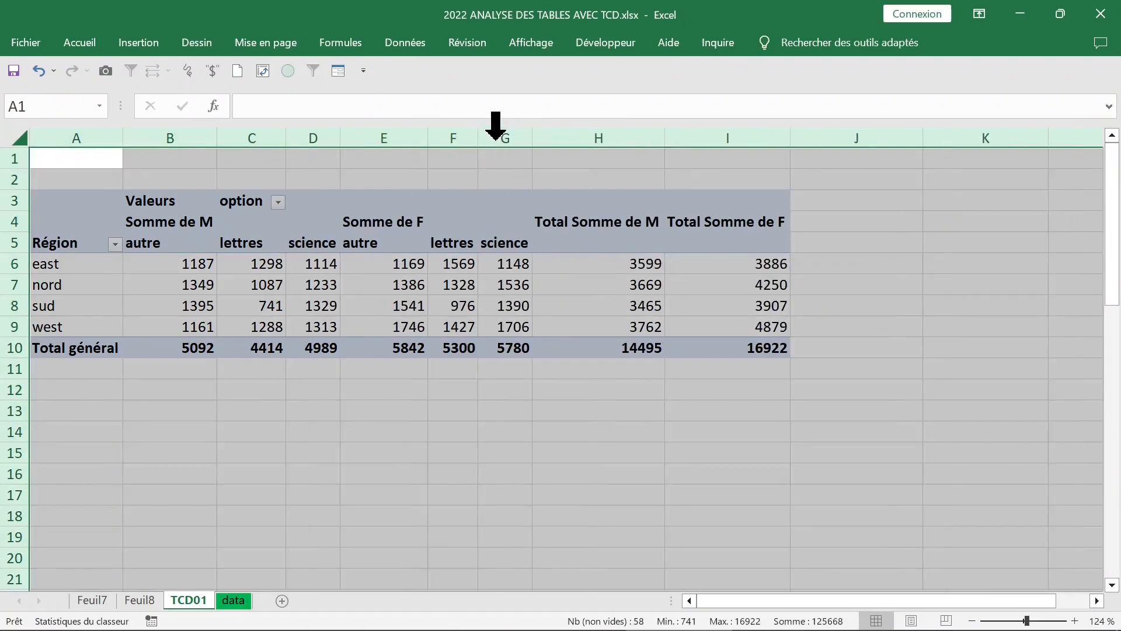
click(467, 264)
click(251, 266)
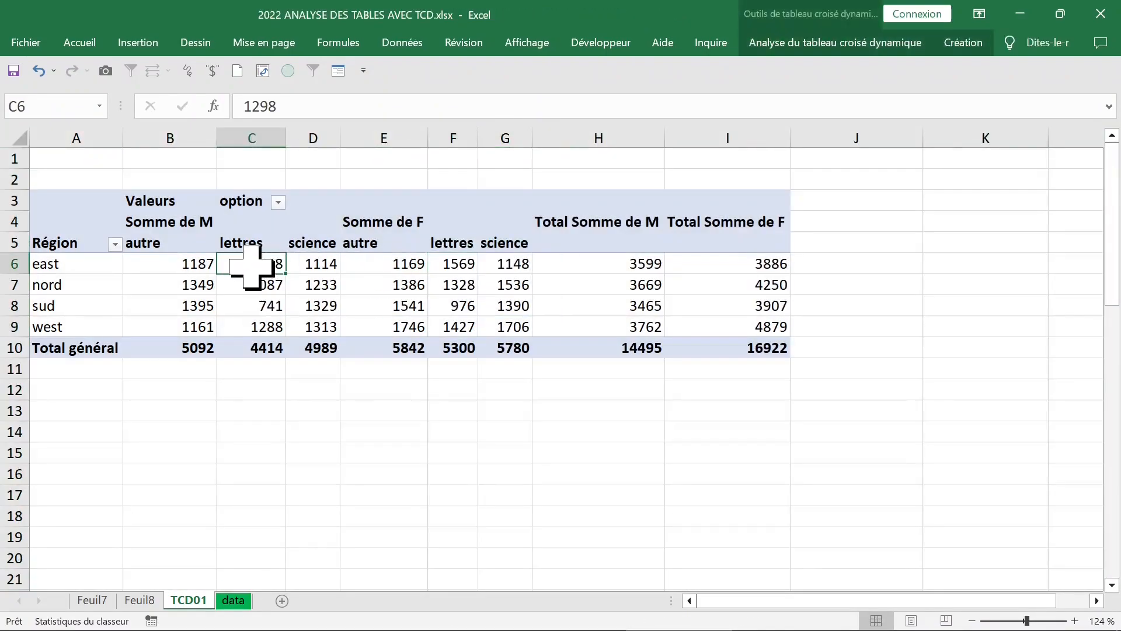
Fill the science columns under both Somme de M and Somme de F with blue
click(161, 235)
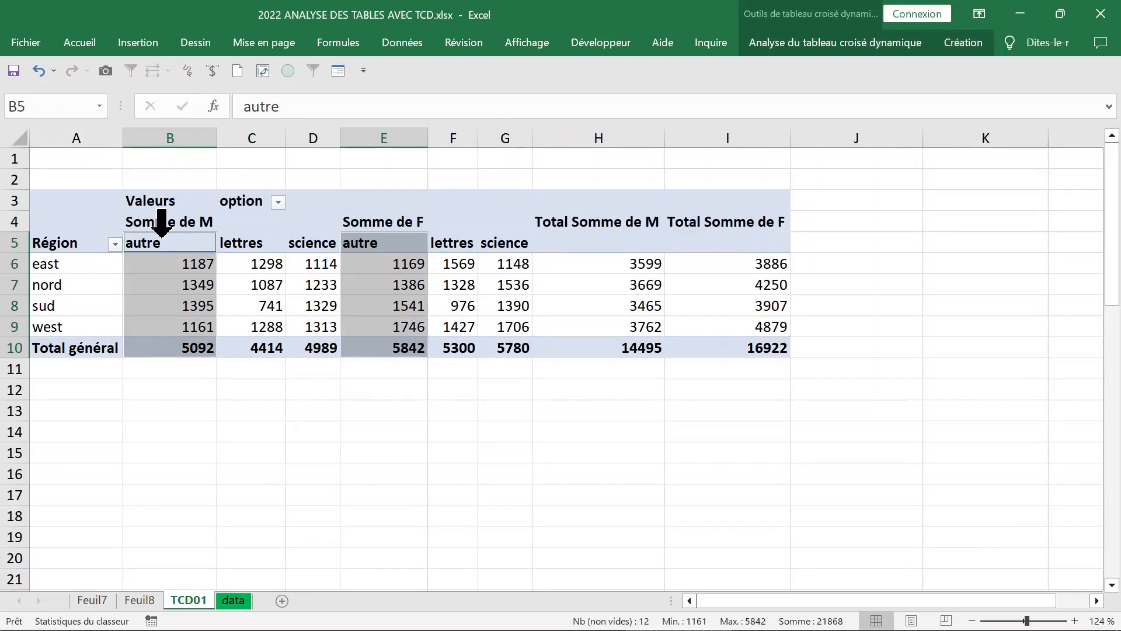
click(251, 233)
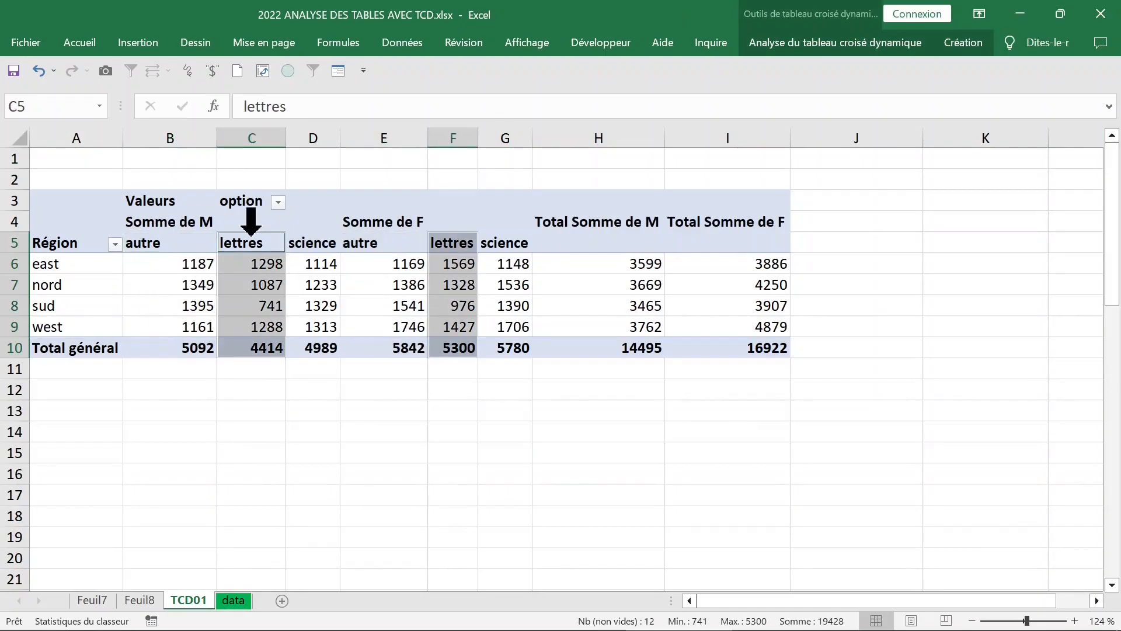
click(319, 235)
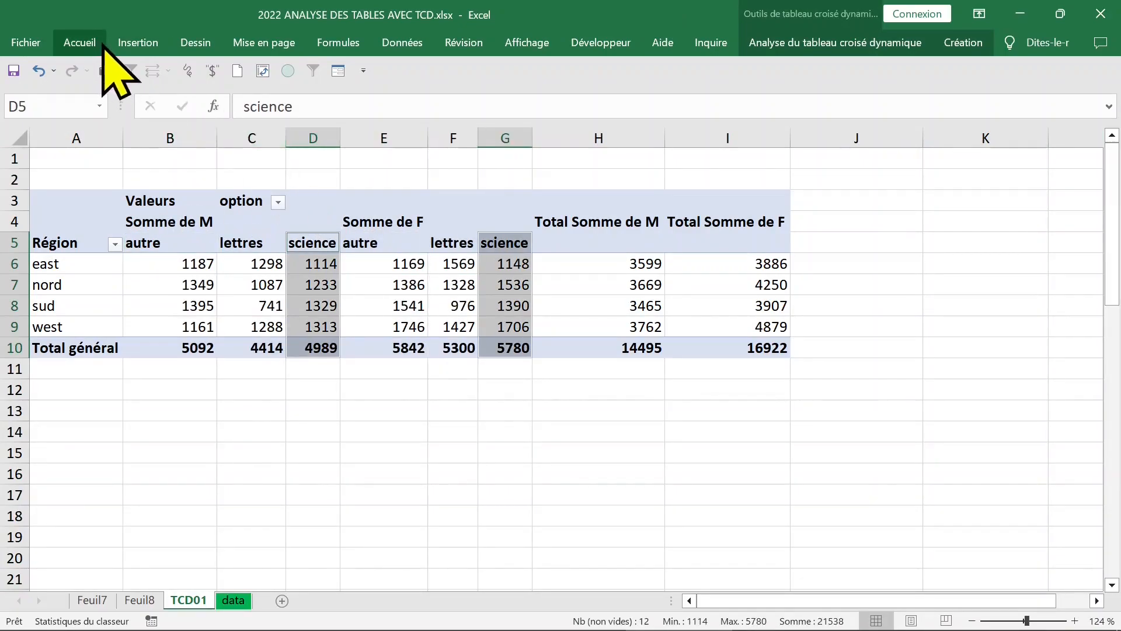
click(80, 42)
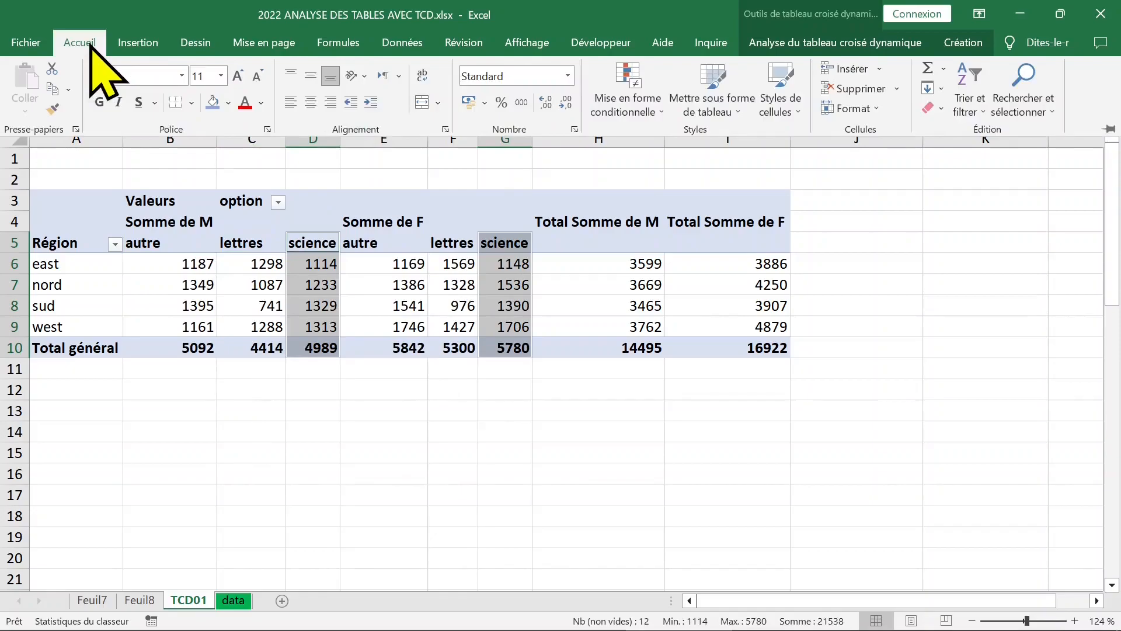
click(213, 103)
click(259, 260)
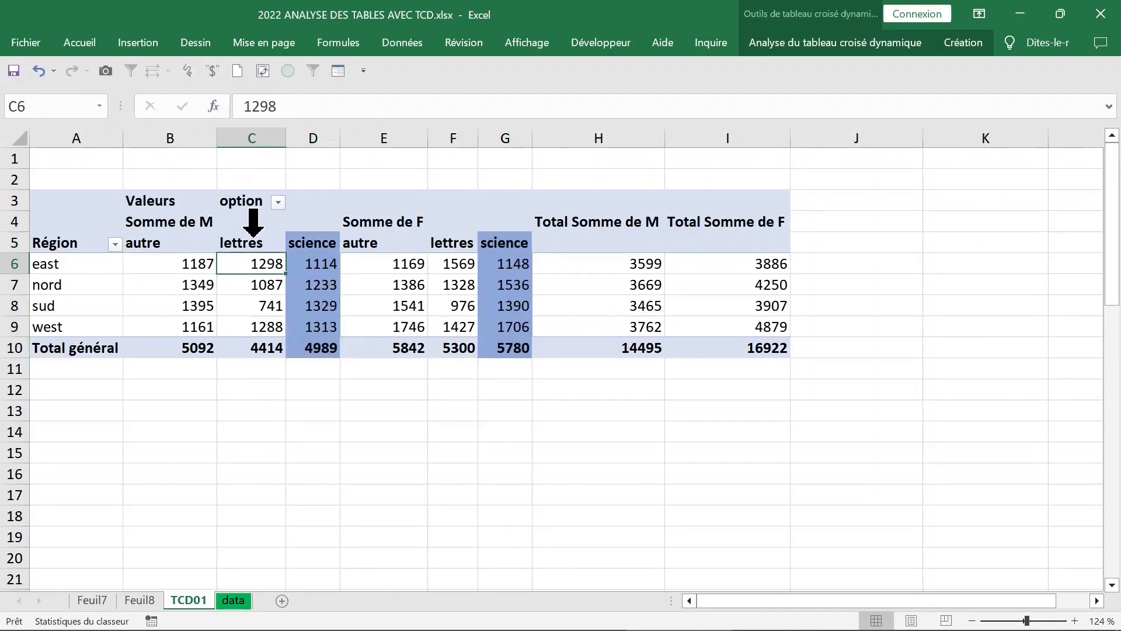
Fill the lettres columns under both Somme de M and Somme de F with gold
click(253, 234)
click(80, 42)
click(228, 103)
click(320, 192)
click(175, 286)
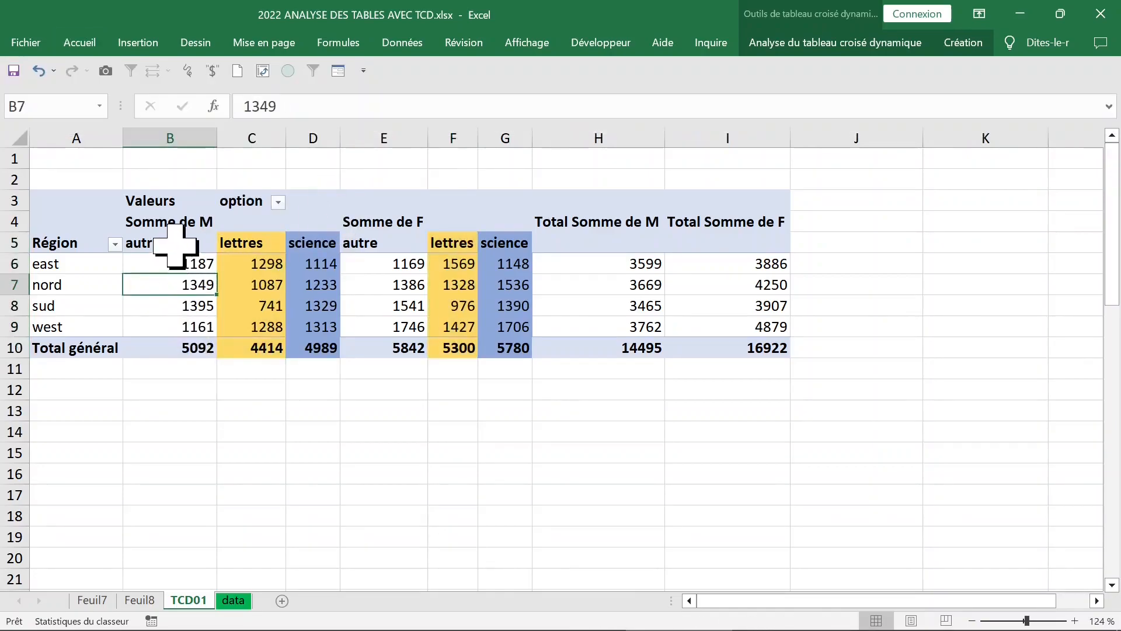
Fill the autre columns under both Somme de M and Somme de F with light green
click(173, 231)
click(80, 42)
click(228, 104)
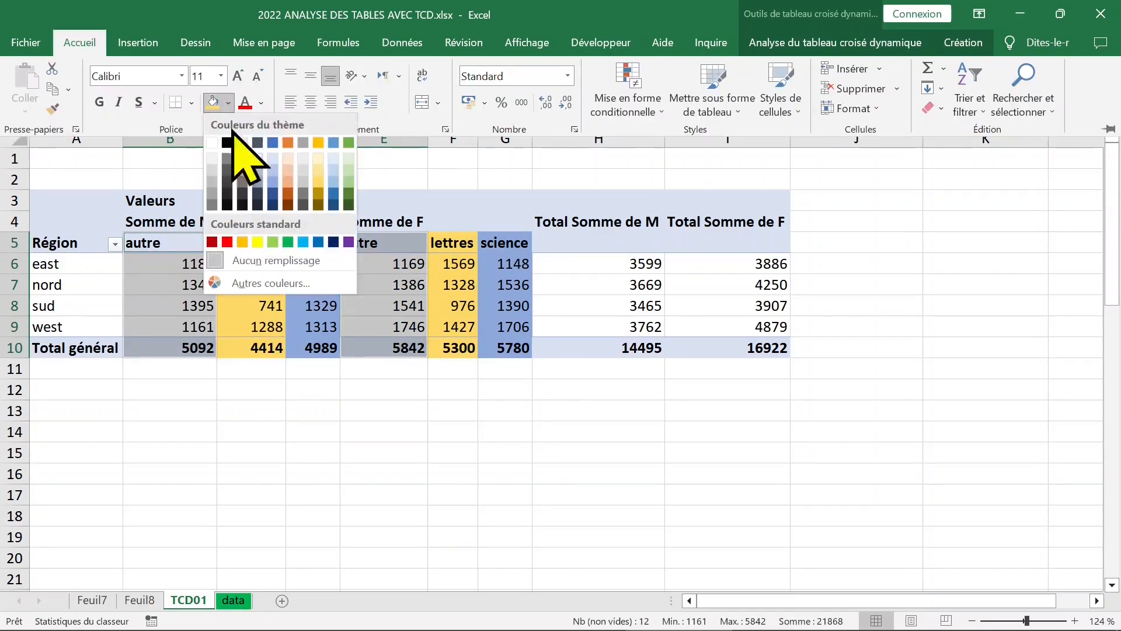
click(348, 173)
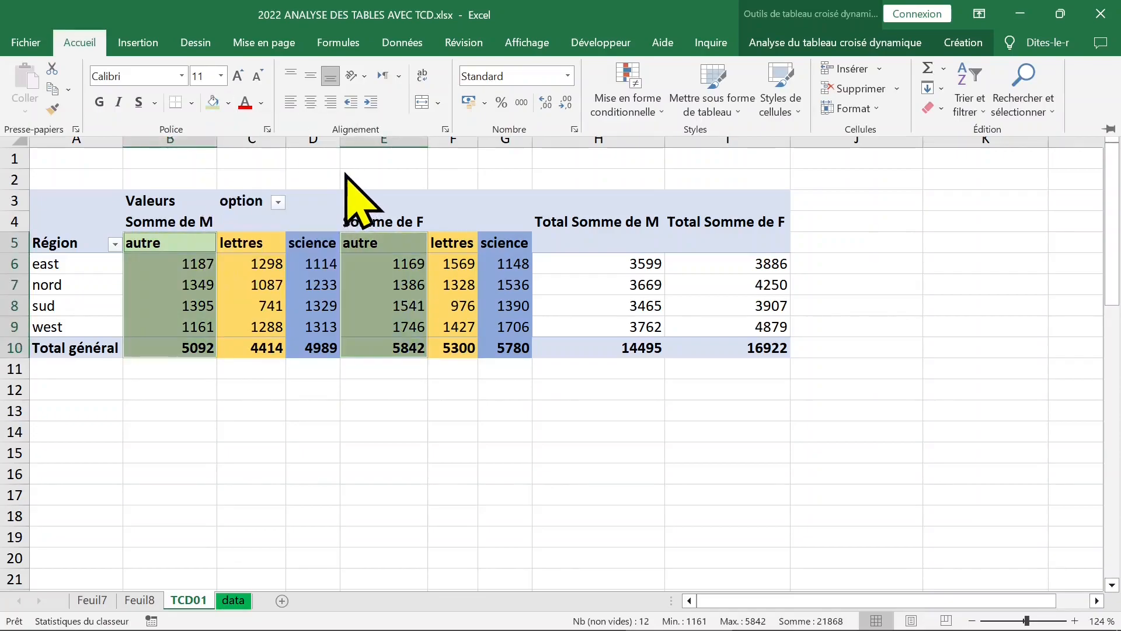
click(391, 284)
click(187, 263)
Display the Somme de M values as % du total de la colonne
click(170, 222)
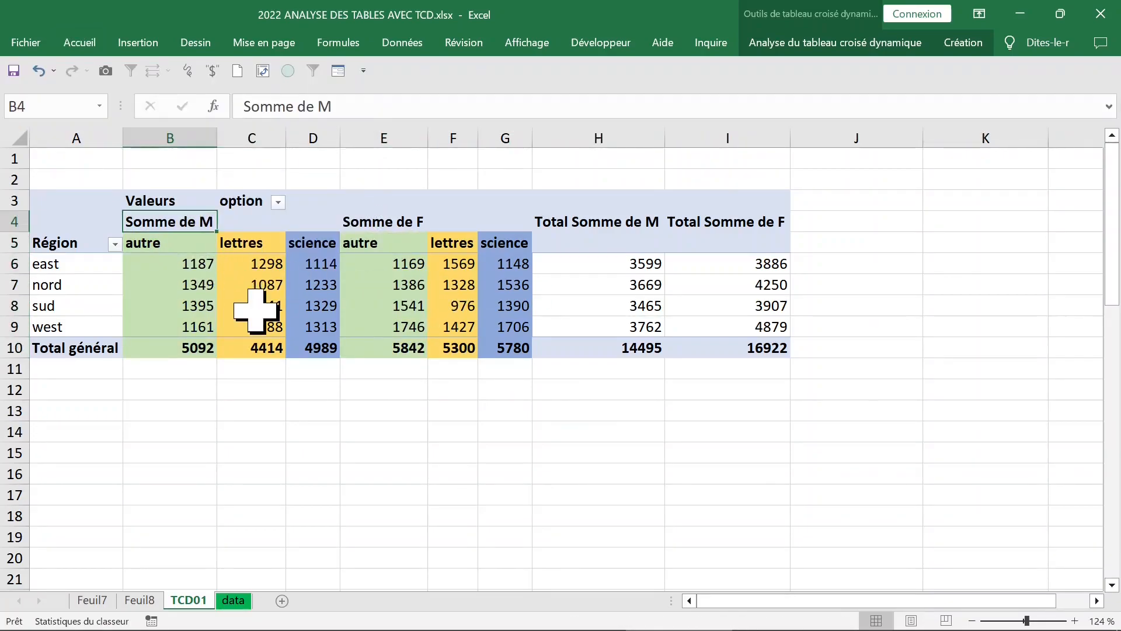
click(408, 220)
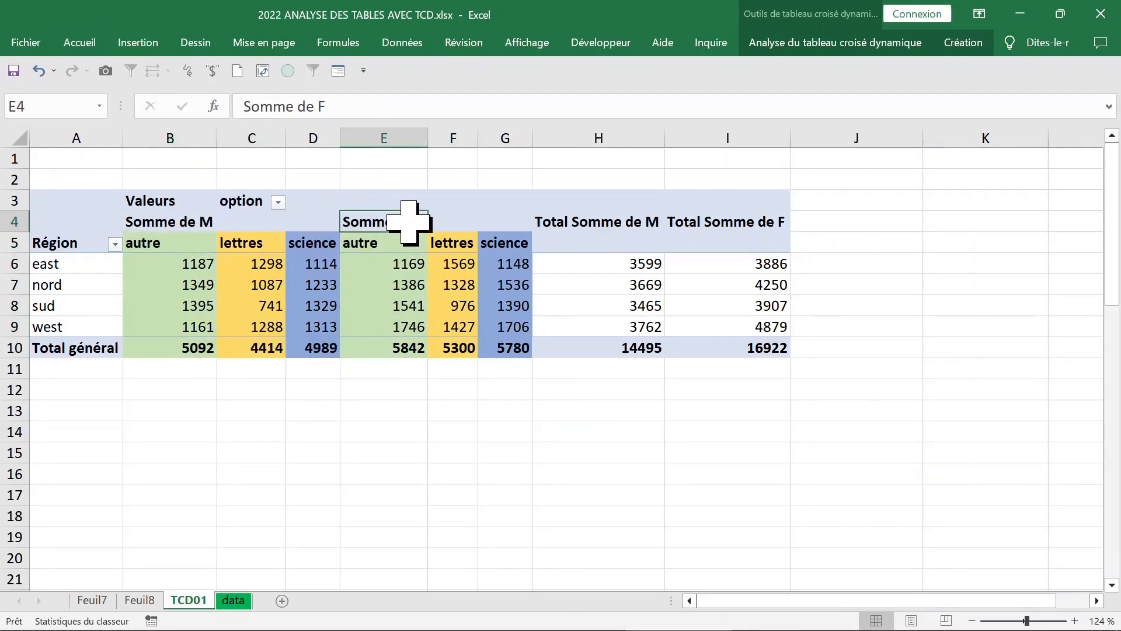
click(166, 222)
click(166, 243)
click(166, 264)
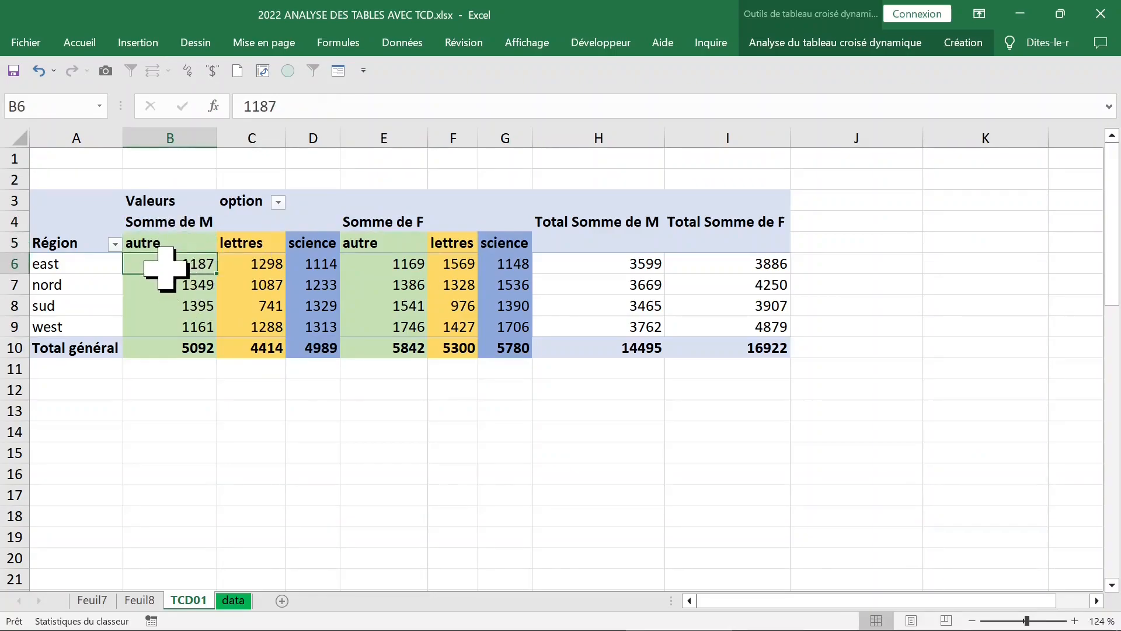
drag(167, 264, 163, 325)
click(157, 262)
right_click(159, 266)
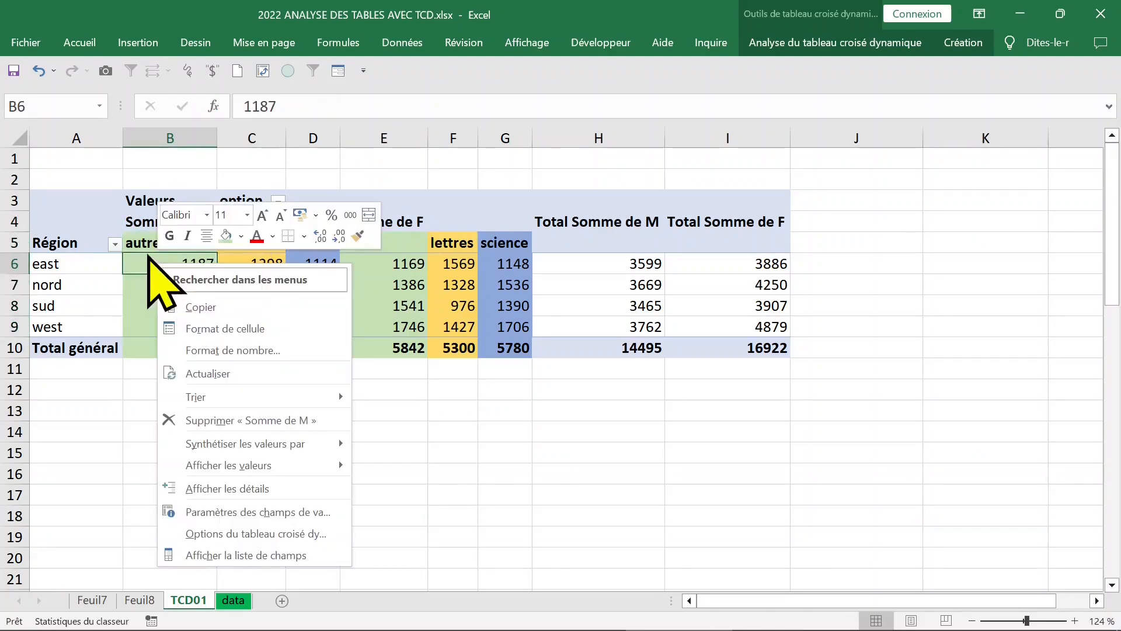
mouse_move(224, 465)
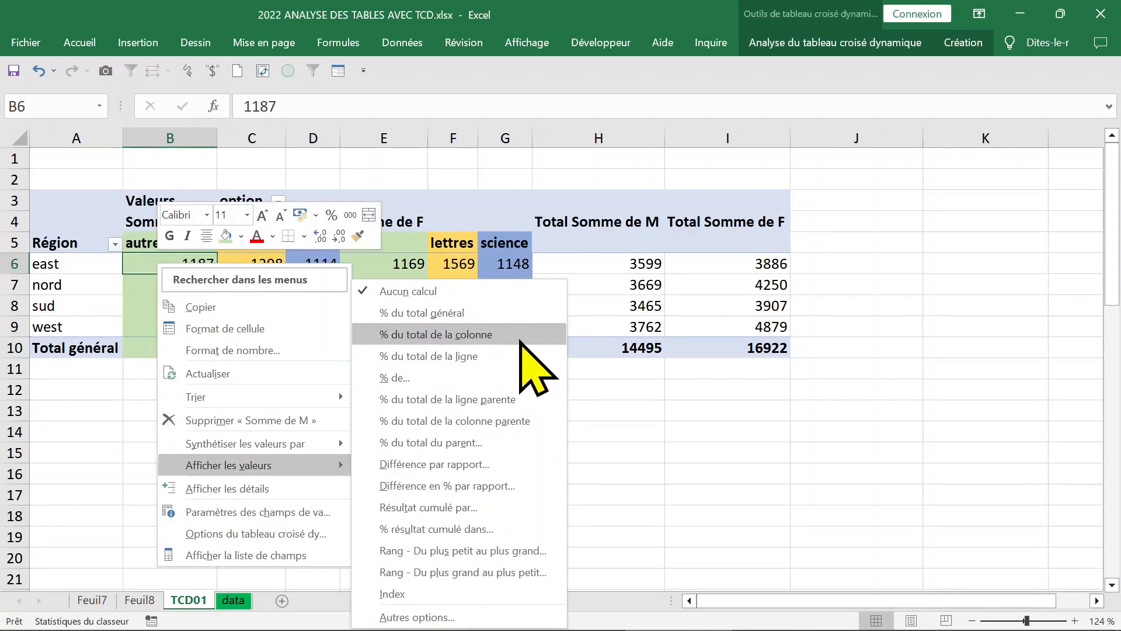
click(522, 344)
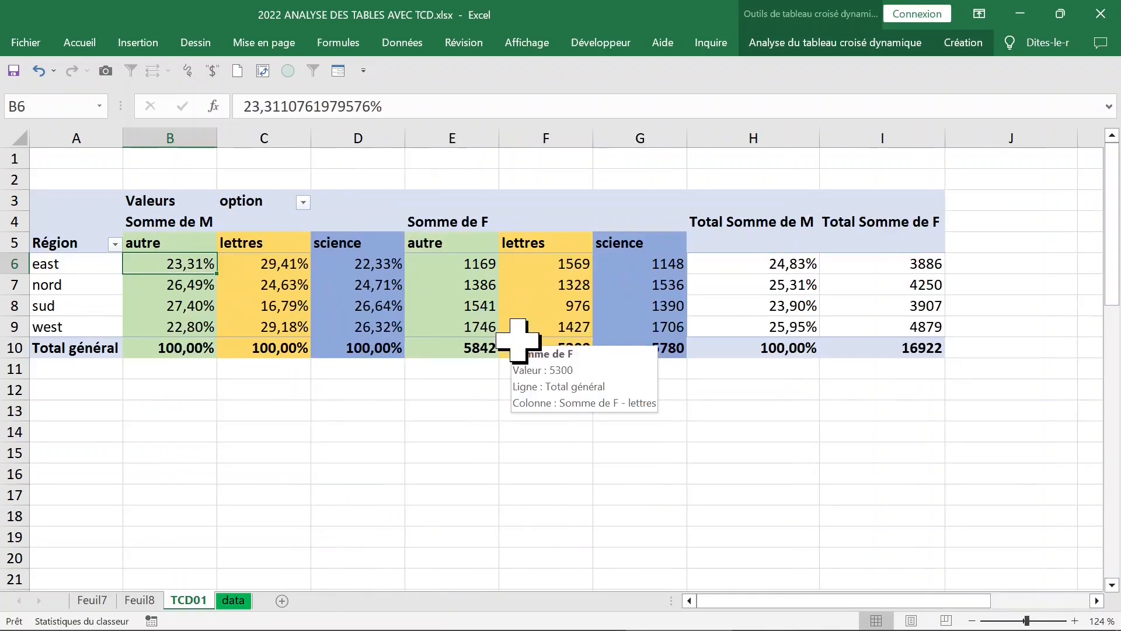
Display the Somme de F values as % du total de la colonne
click(167, 214)
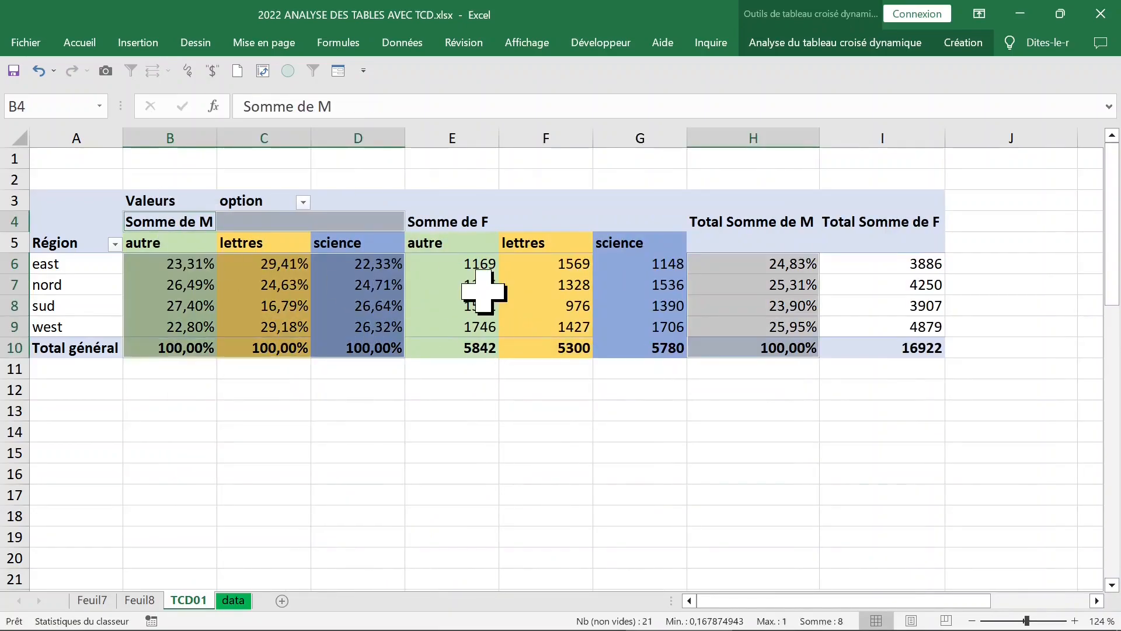
click(533, 286)
click(474, 235)
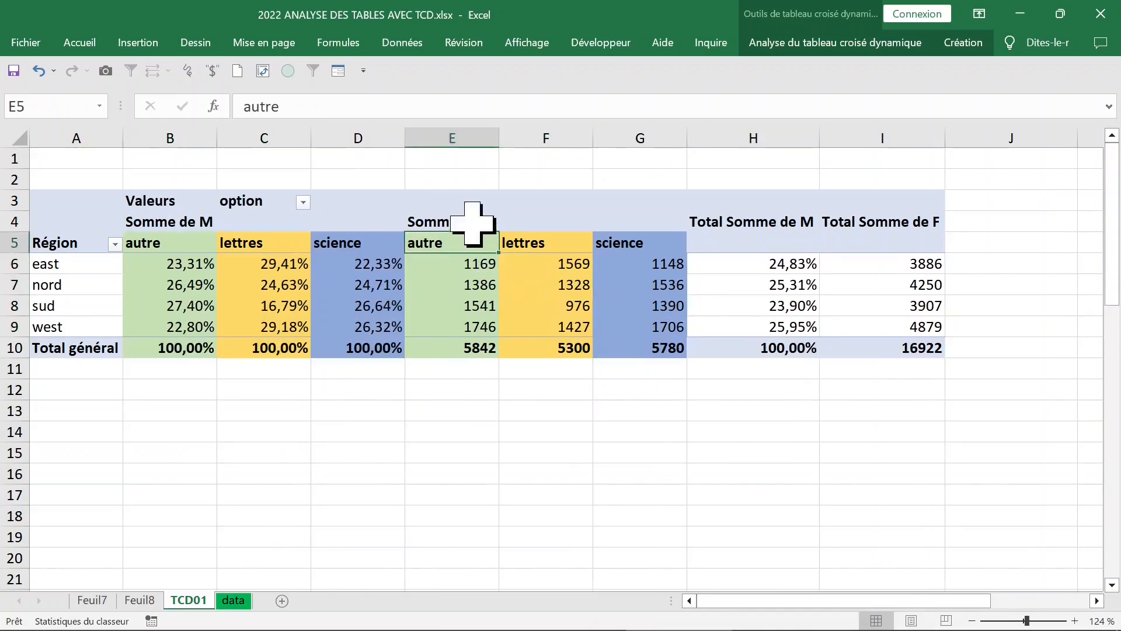
click(464, 217)
click(463, 271)
right_click(460, 271)
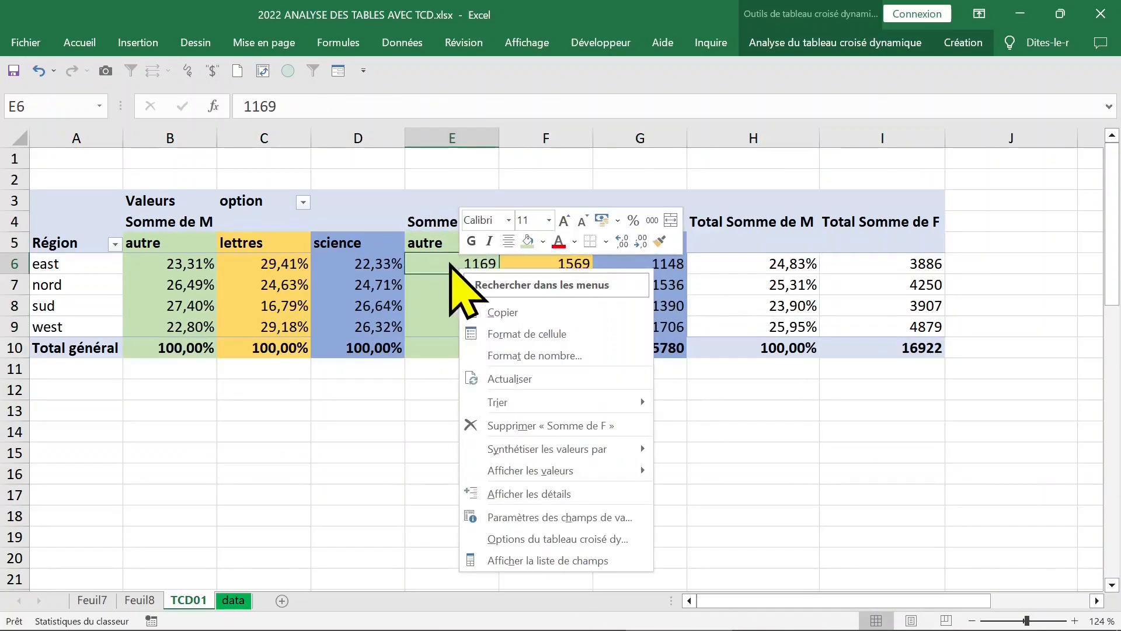
mouse_move(572, 474)
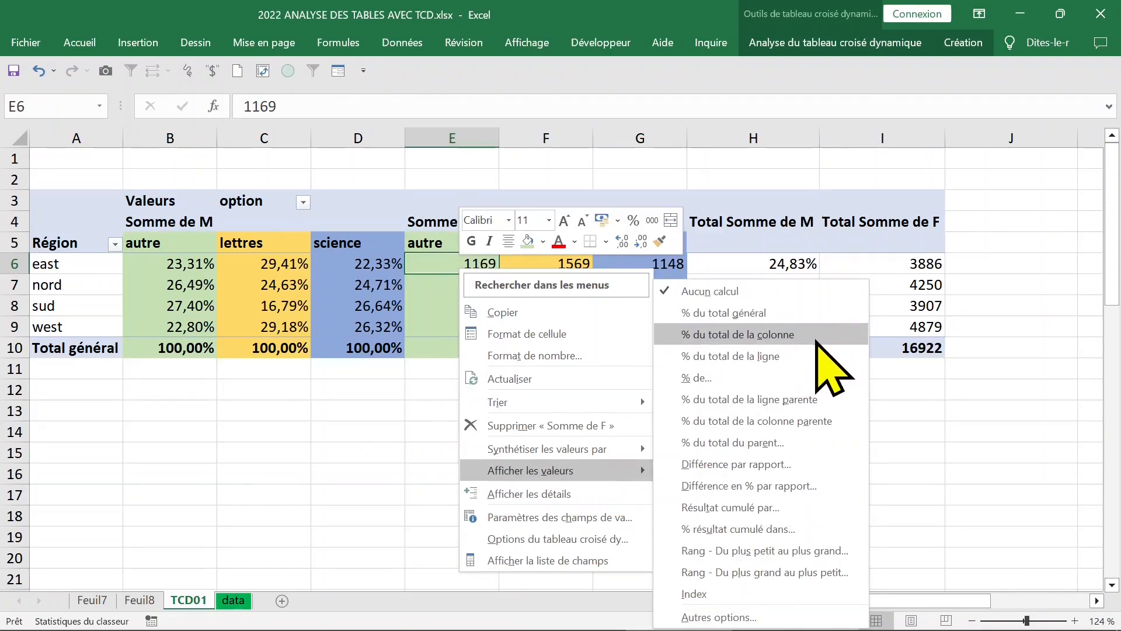
click(818, 343)
click(286, 283)
click(228, 264)
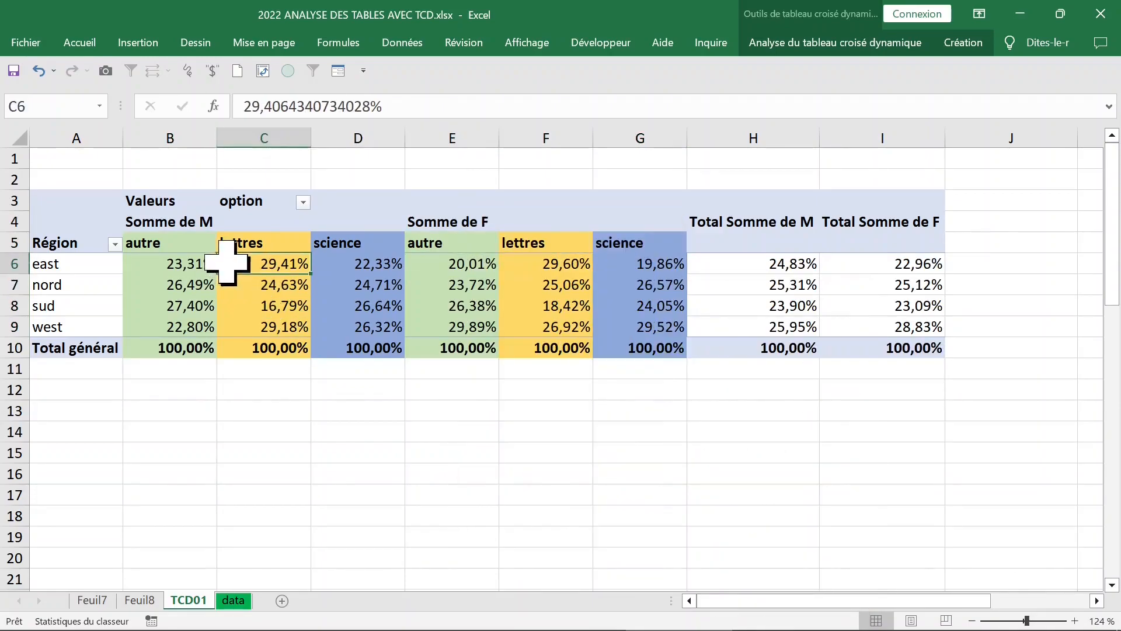
Rearrange the pivot table with Région as a filter and NIVEAU(2) then option as rows, and close the field list
click(165, 260)
right_click(172, 266)
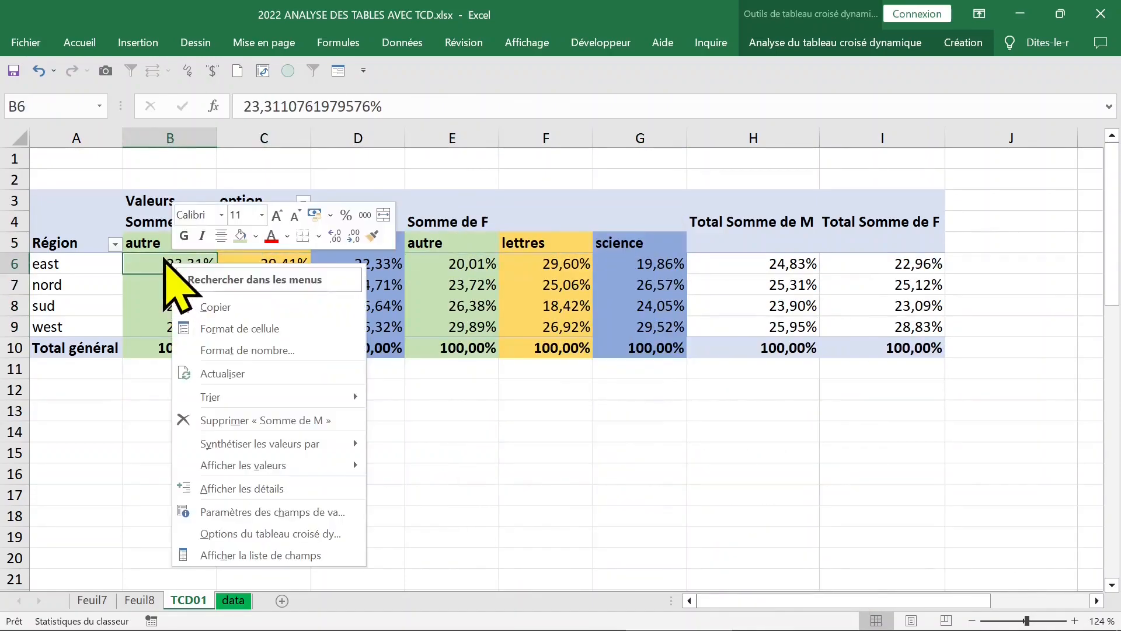
click(246, 554)
drag(926, 414, 907, 230)
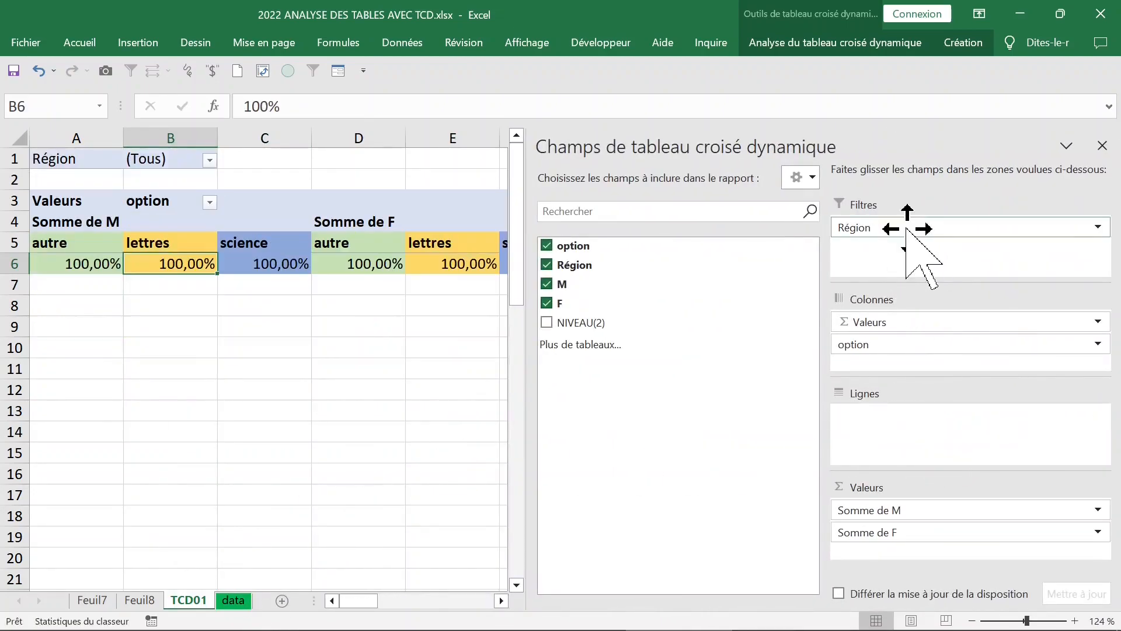
drag(895, 345, 886, 410)
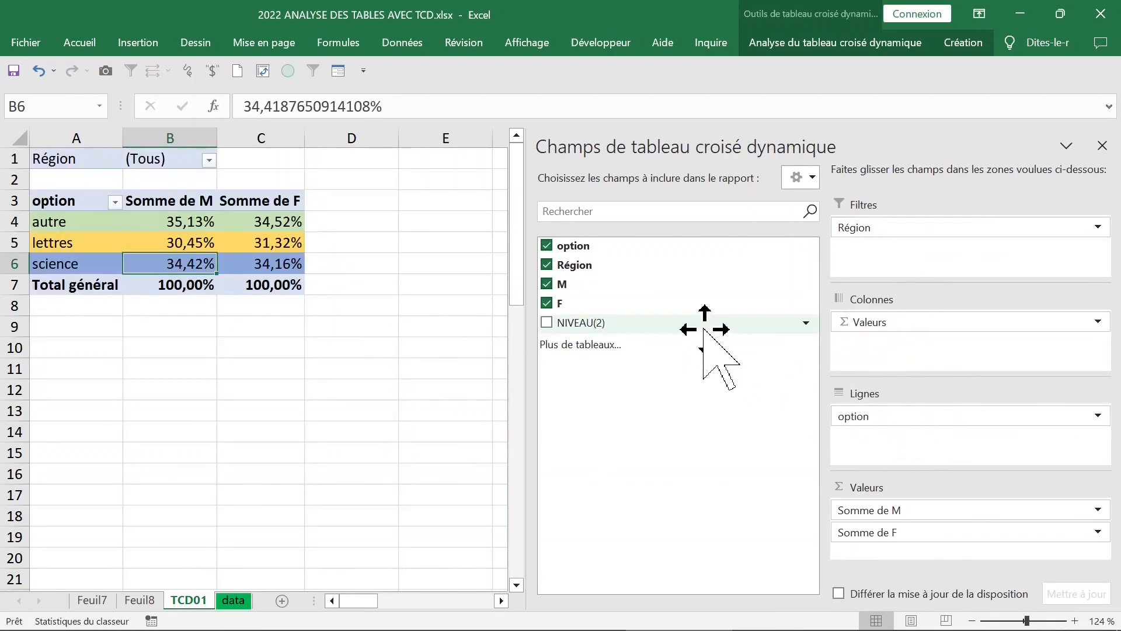
drag(723, 330, 891, 415)
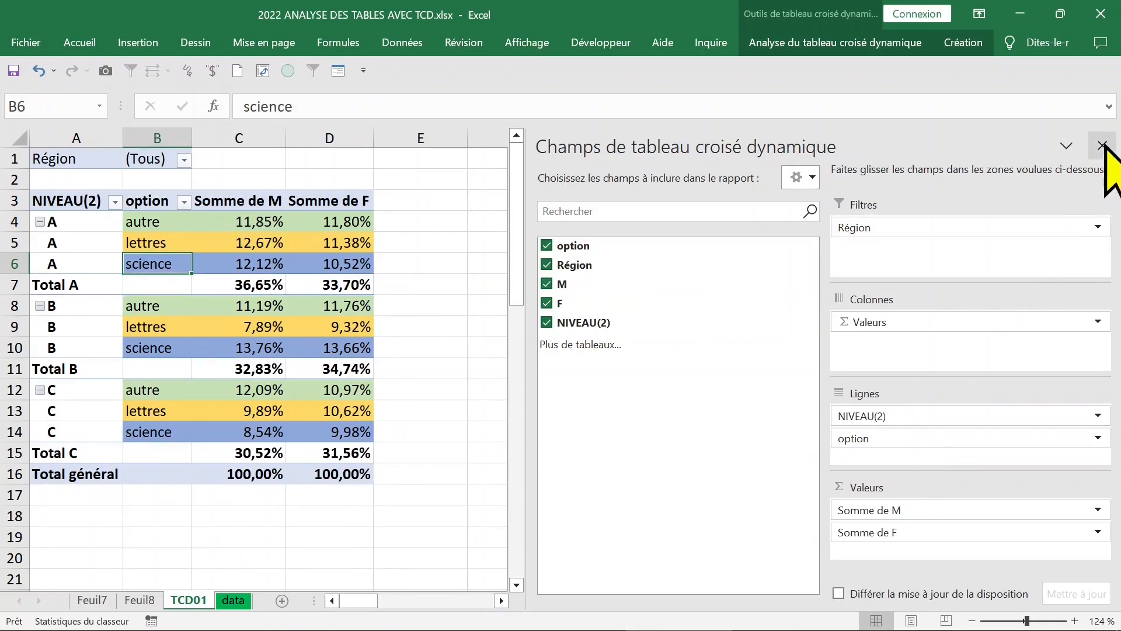
click(1102, 145)
Examine the Somme de M and Somme de F percentages for the options within NIVEAU(2) level A
click(260, 225)
click(256, 199)
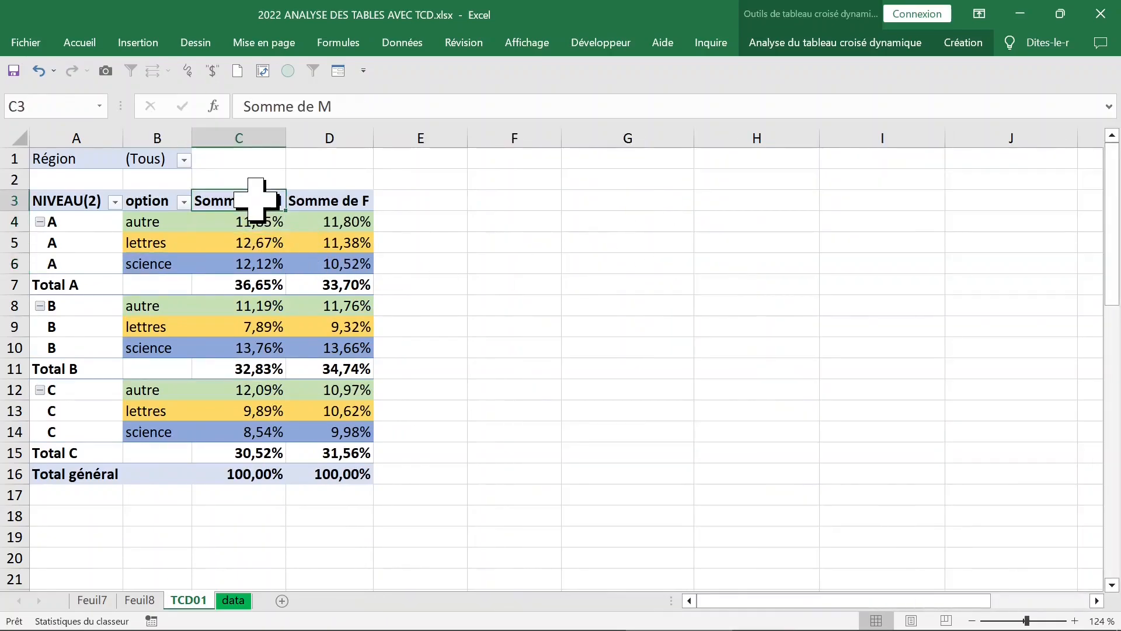
click(333, 201)
click(363, 237)
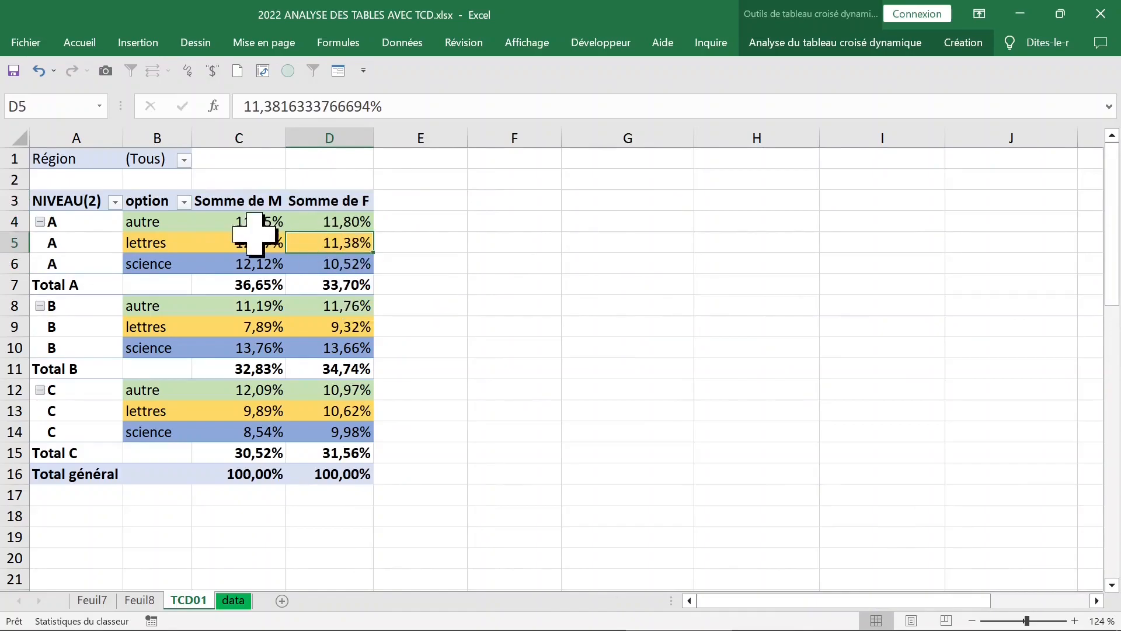
click(274, 241)
click(257, 200)
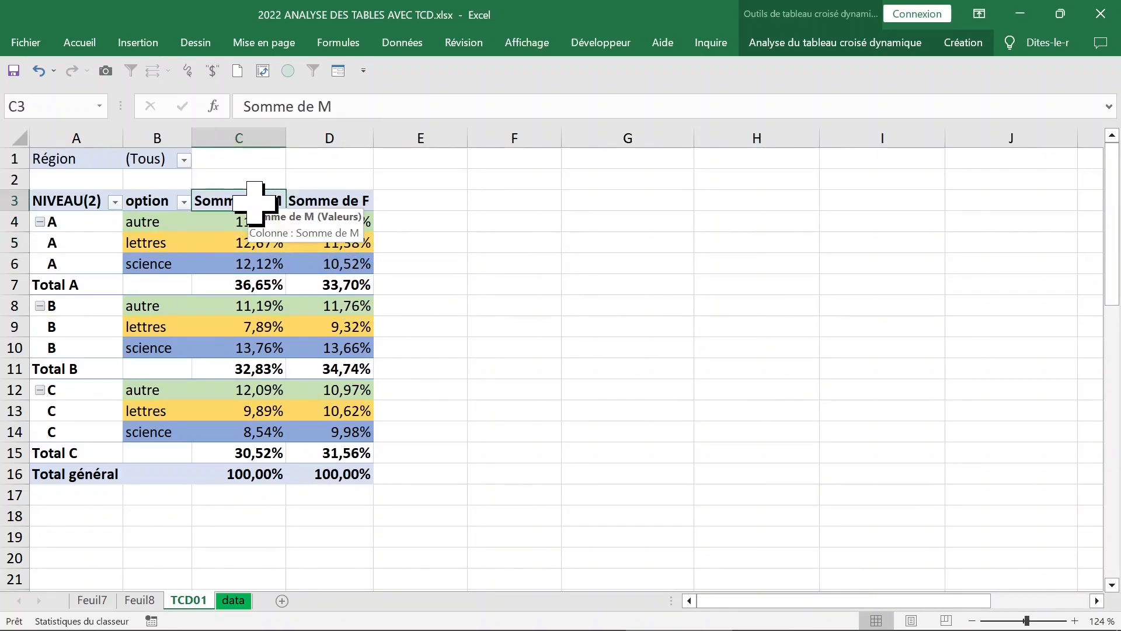
click(249, 223)
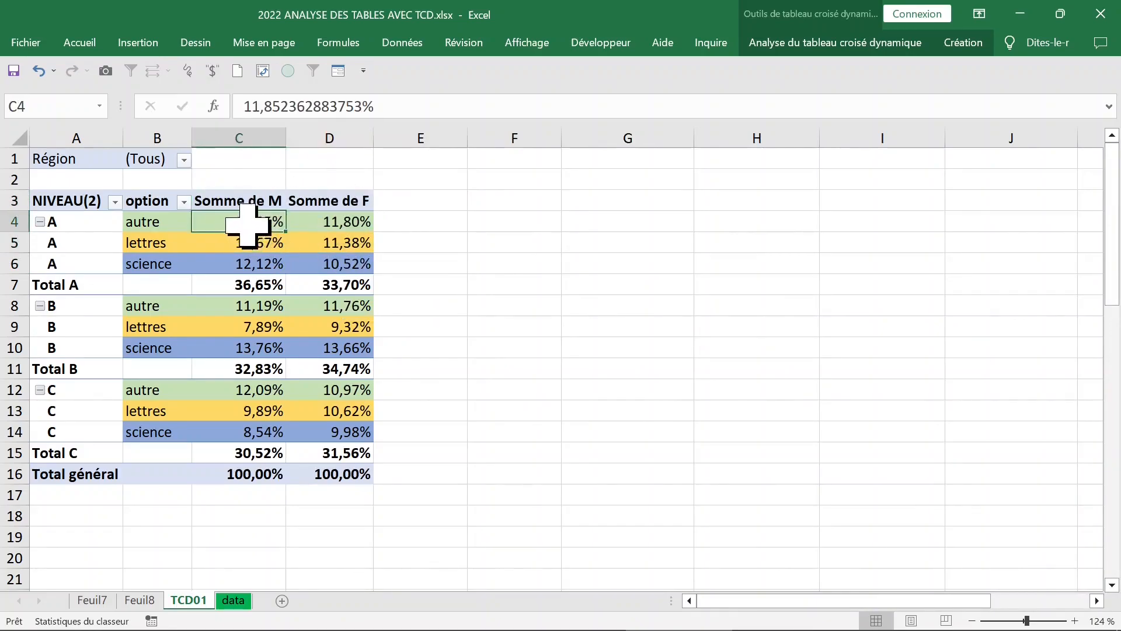
Display the Somme de M values as plain sums again, with Aucun calcul
right_click(242, 224)
mouse_move(420, 424)
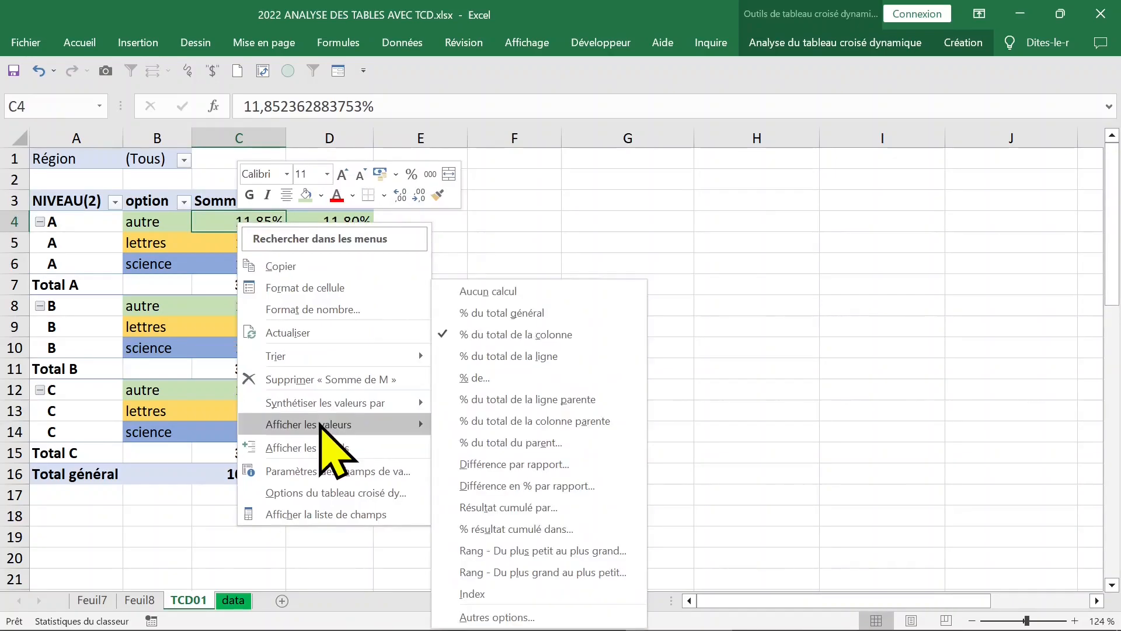
click(538, 290)
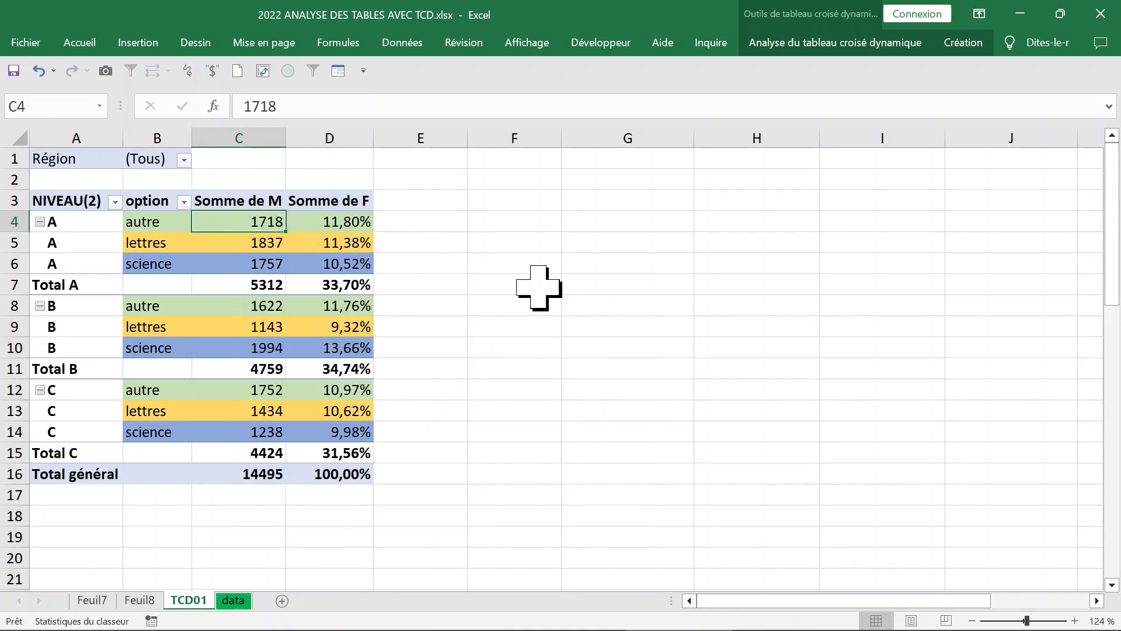
click(274, 304)
click(356, 266)
click(245, 223)
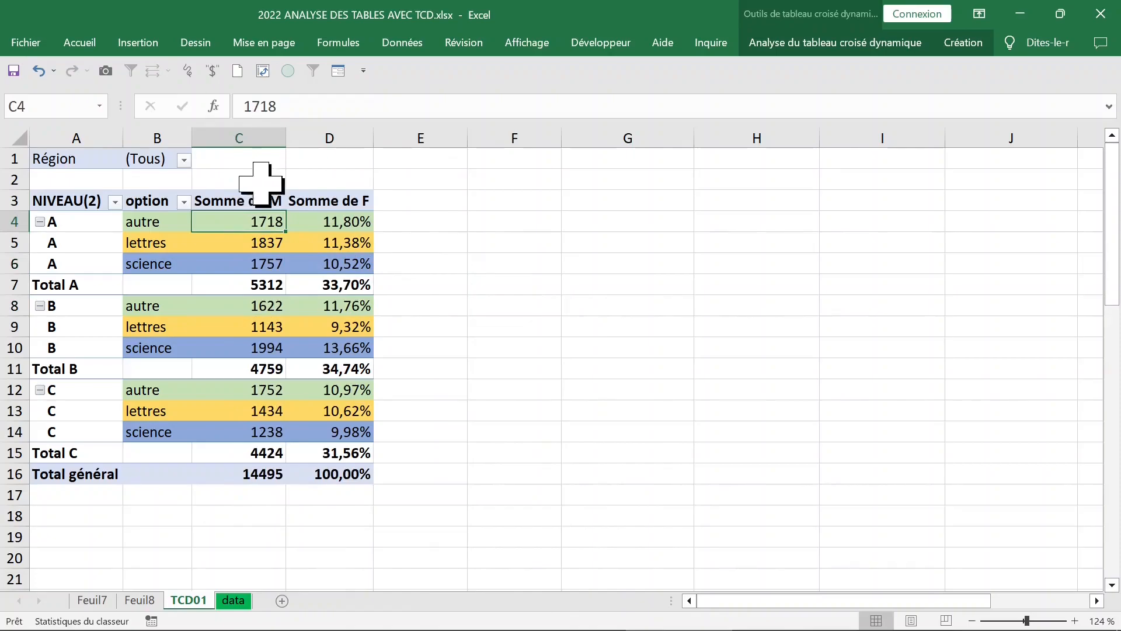
click(249, 136)
click(334, 137)
click(251, 242)
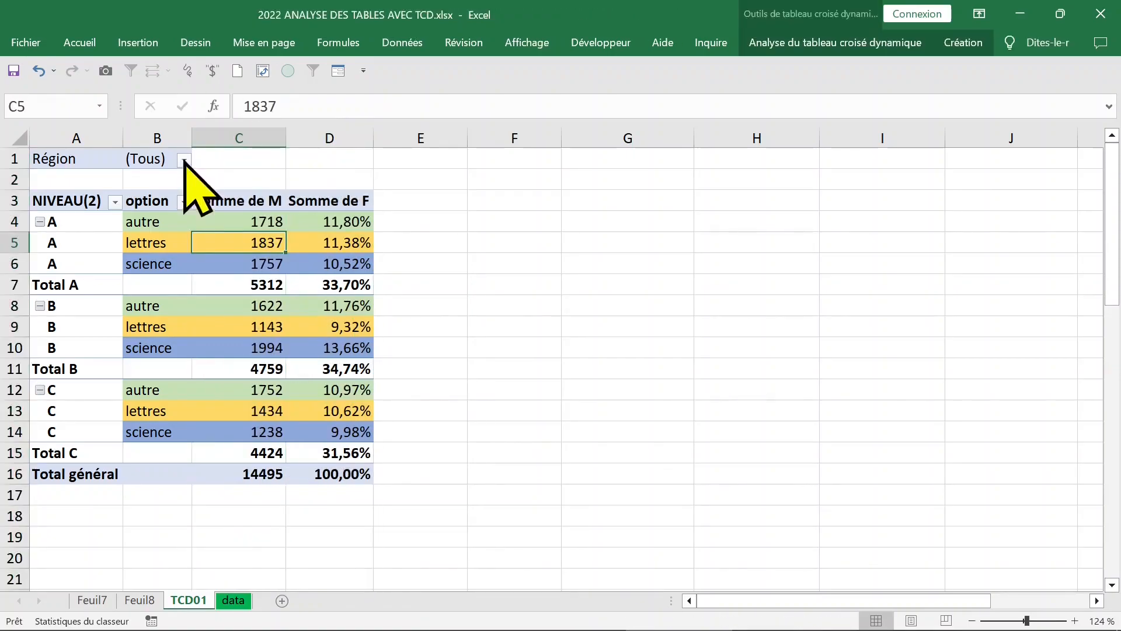
View the choices in the pivot table's Région filter and close the list without filtering
click(183, 160)
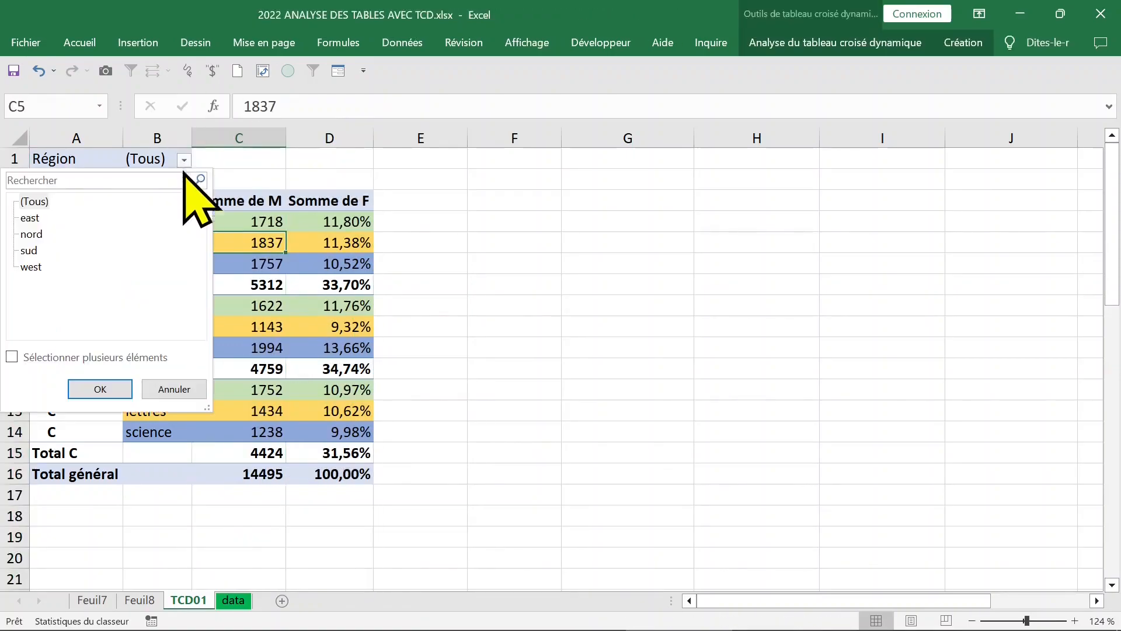
click(338, 279)
click(257, 286)
click(239, 306)
Generate separate report filter pages from the pivot table for each value of the Région field
click(899, 46)
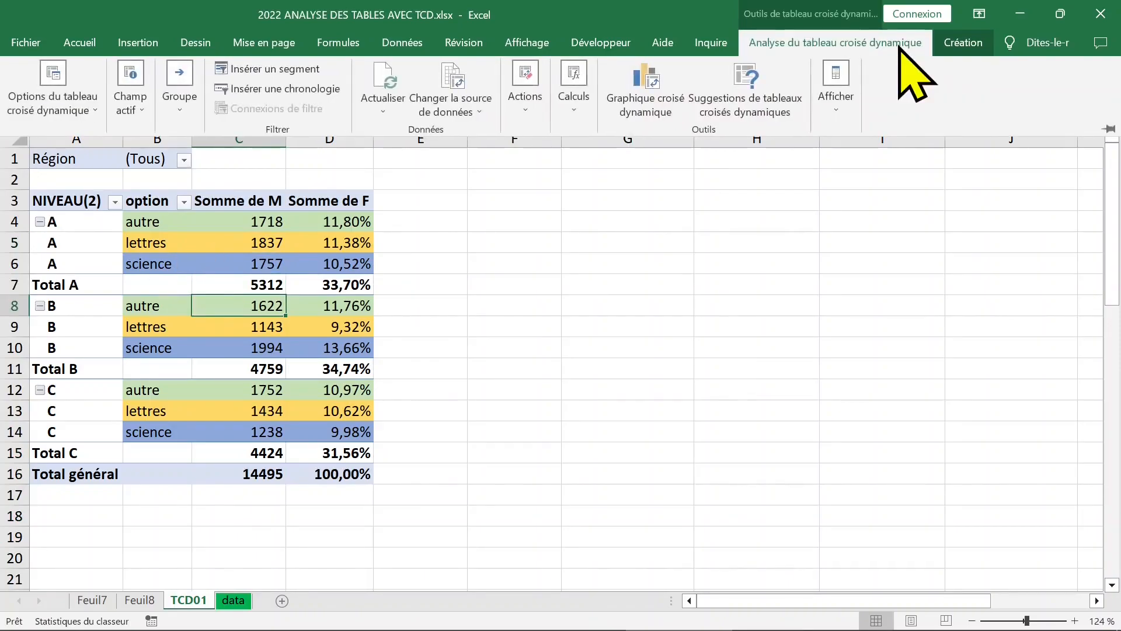
click(69, 117)
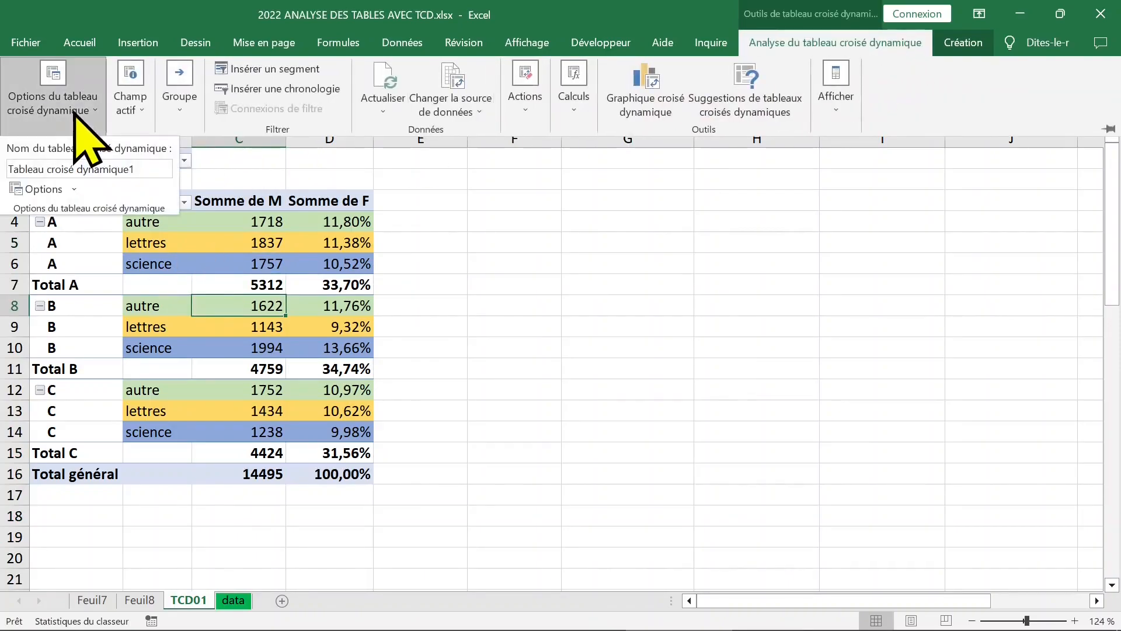
click(75, 188)
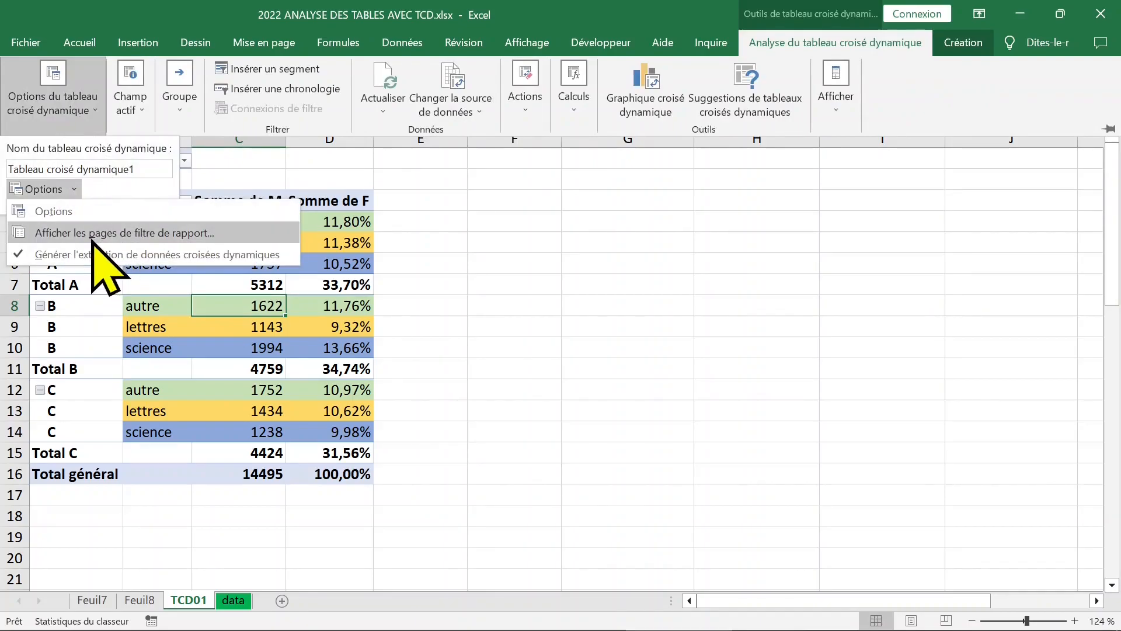
click(66, 234)
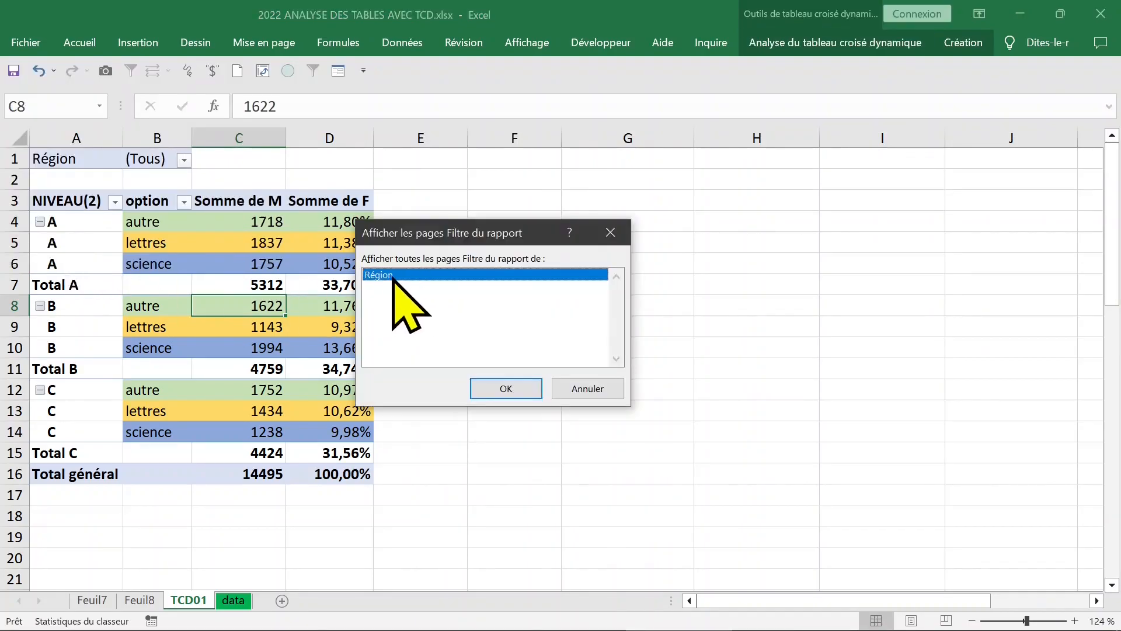
click(508, 389)
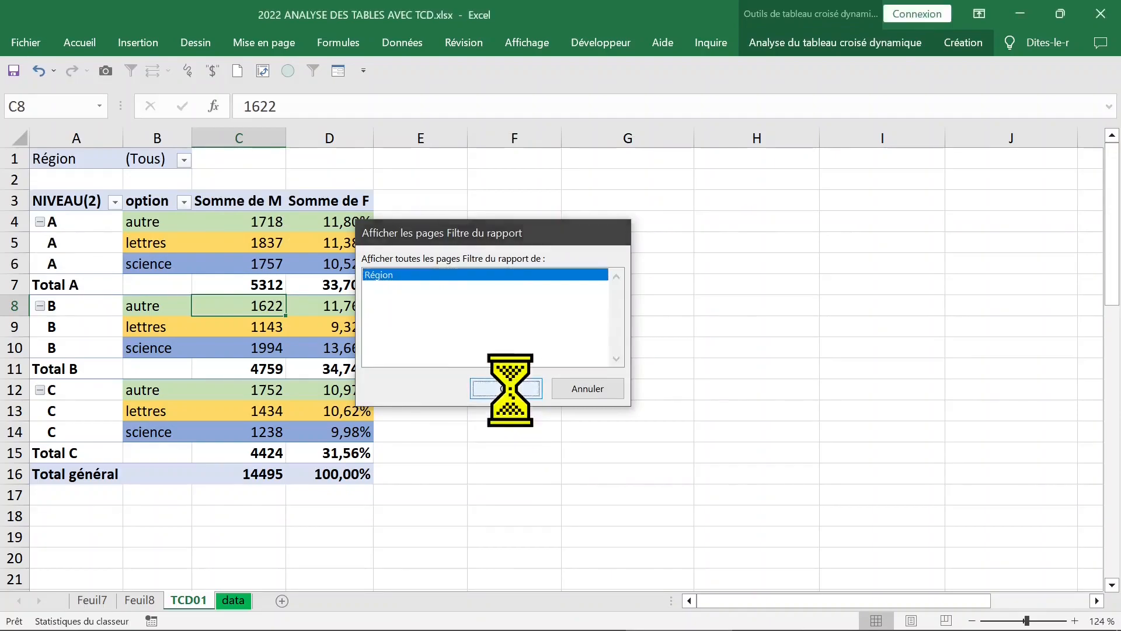
Review the regional pivot tables on the nord, sud and west sheets
click(216, 600)
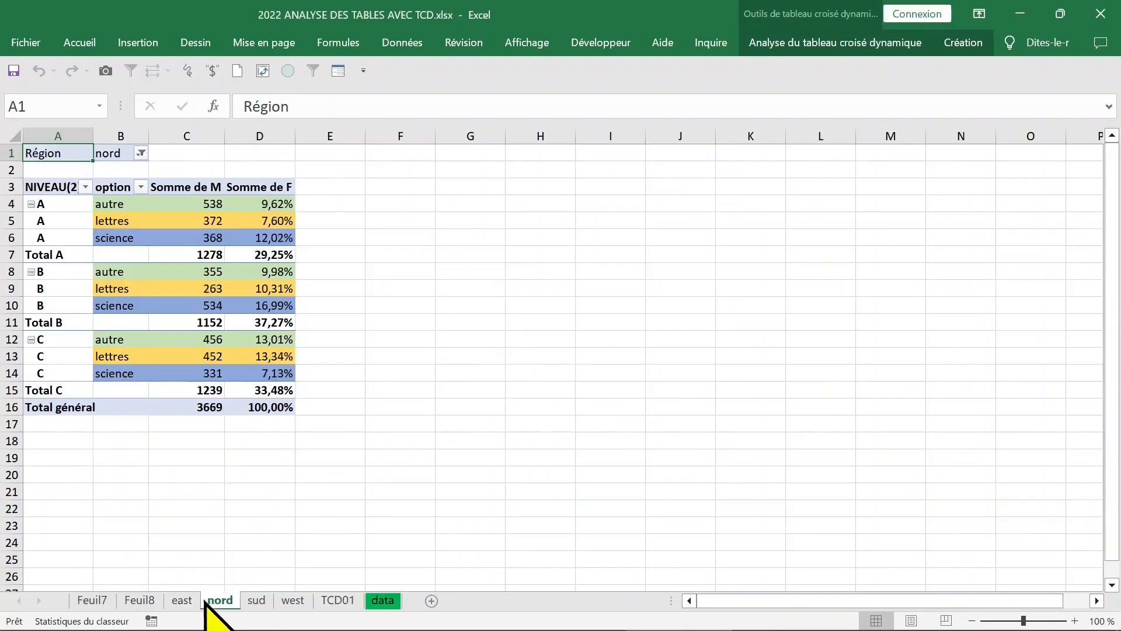
click(257, 600)
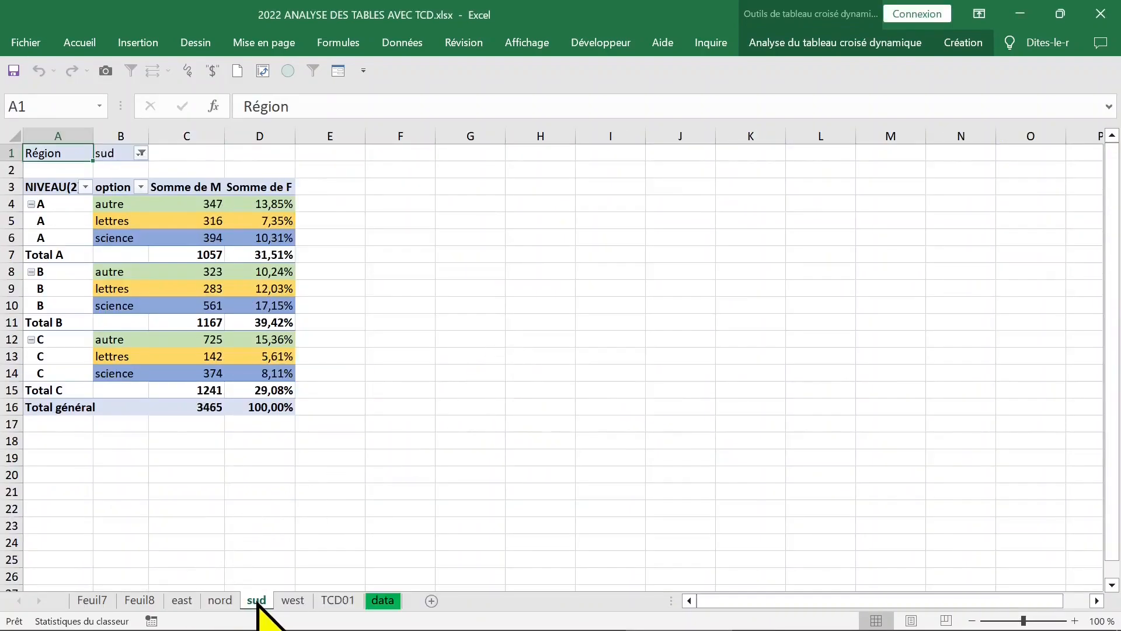
click(292, 600)
click(155, 273)
click(139, 272)
click(165, 309)
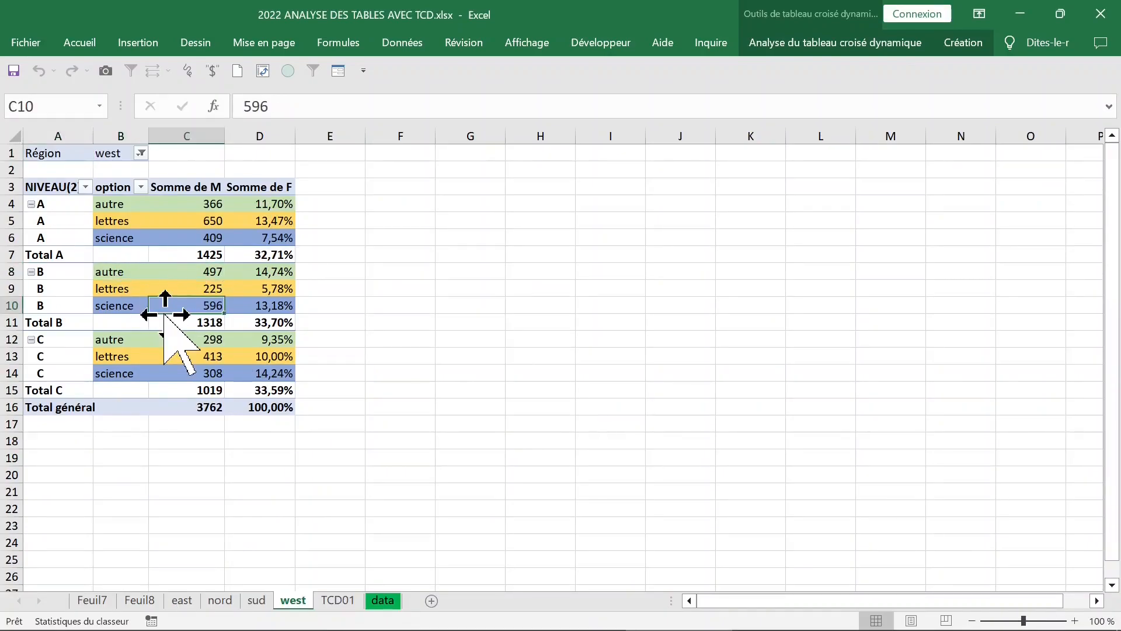